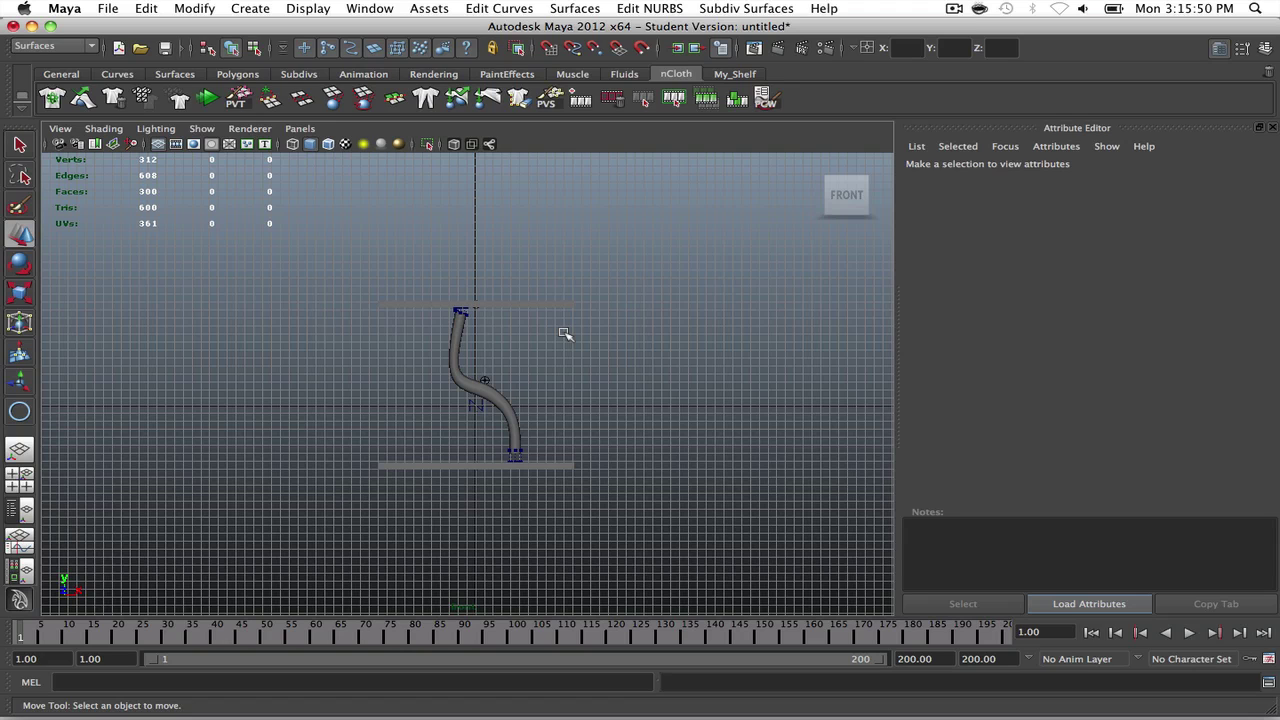
Step: Play the nCloth tube's drop simulation, rewind to frame 1, and open the nCloth Presets list
{"action": "left_click", "coordinate": [487, 385]}
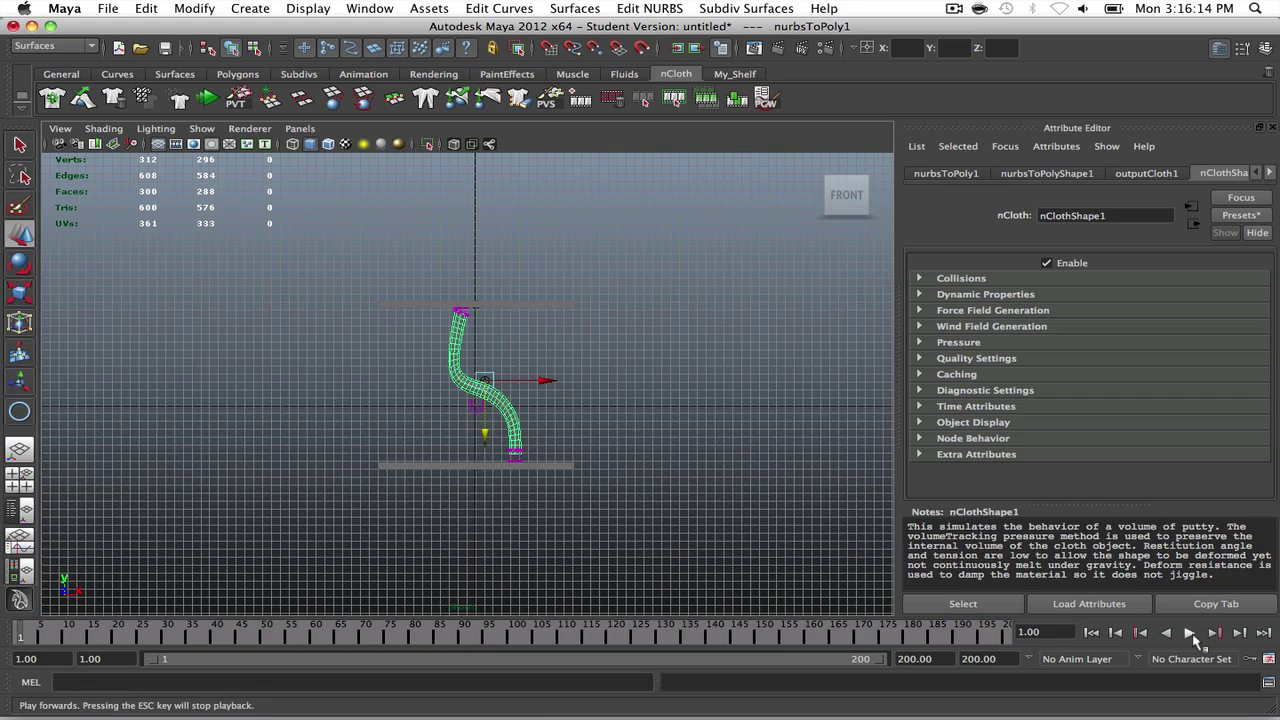
{"action": "left_click", "coordinate": [1190, 633]}
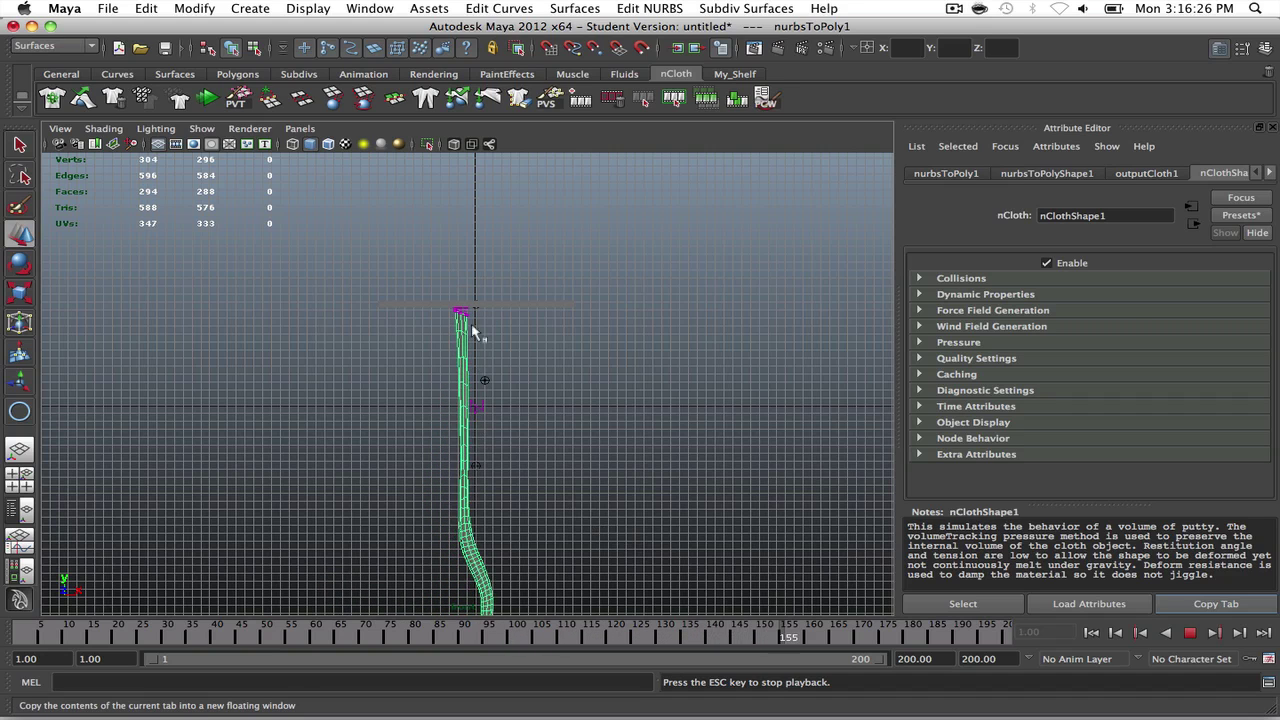
{"action": "left_click", "coordinate": [1190, 632]}
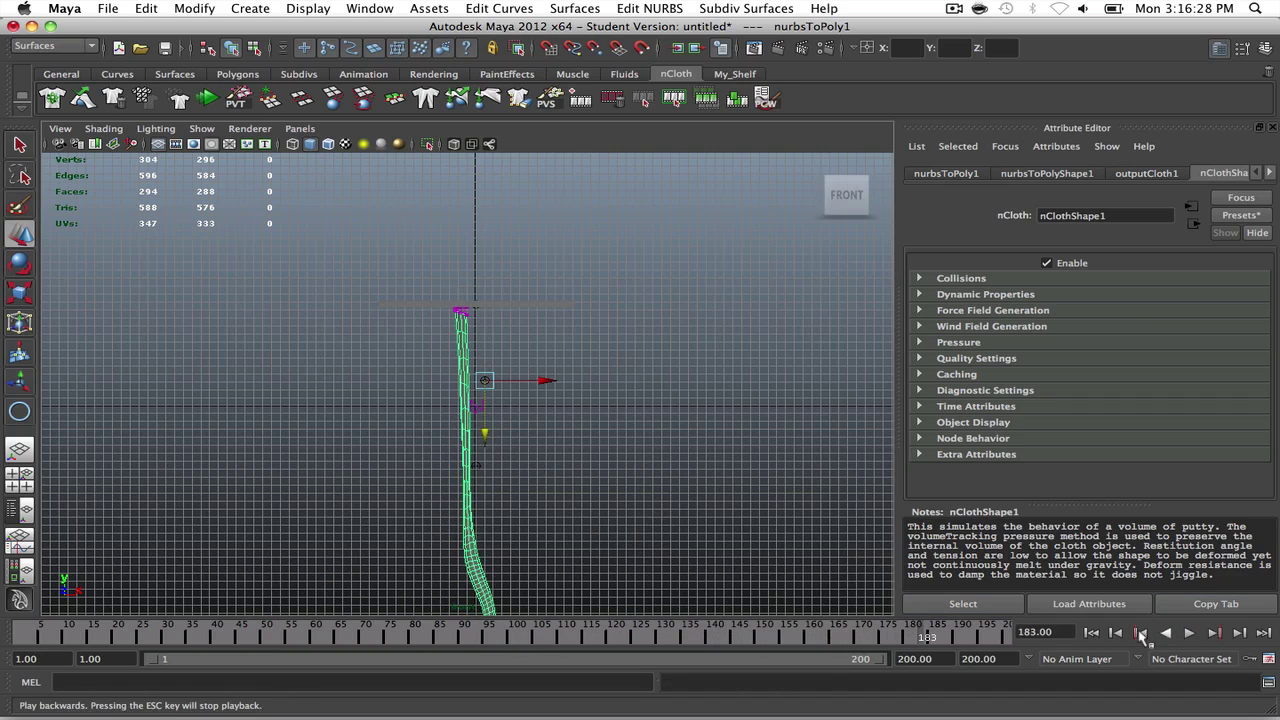
{"action": "left_click", "coordinate": [1105, 634]}
{"action": "left_click", "coordinate": [1093, 633]}
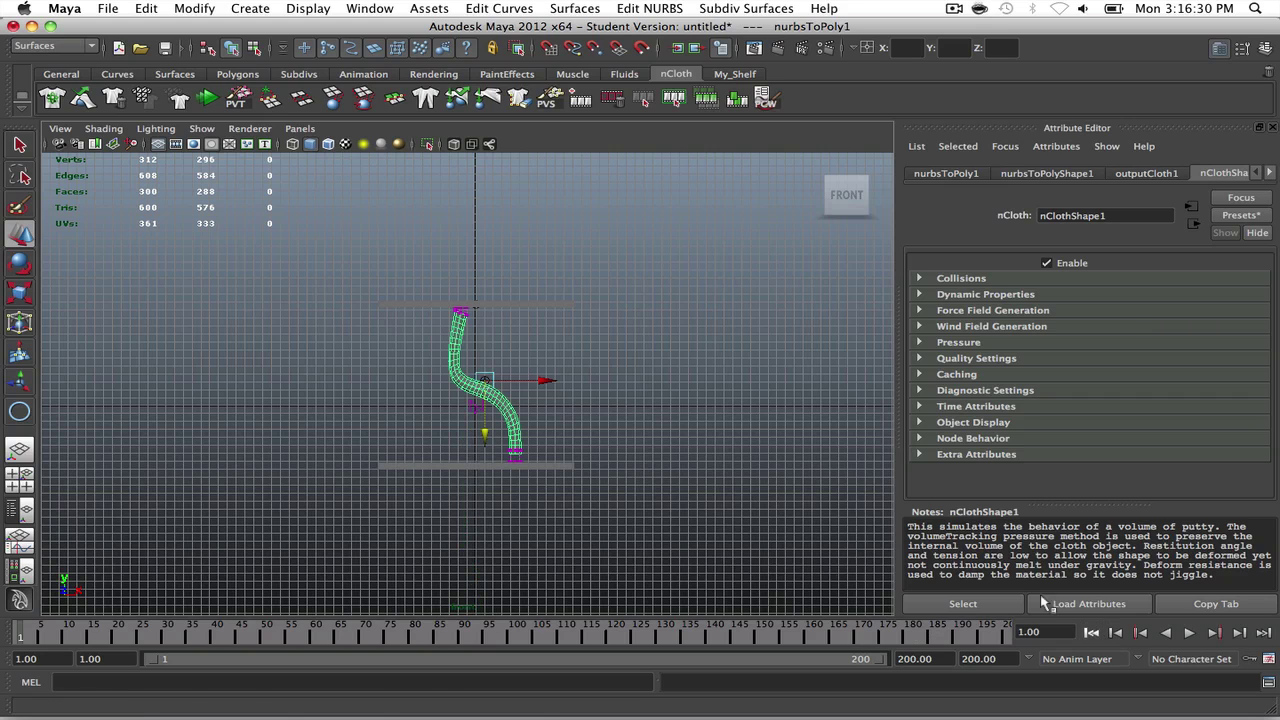
{"action": "left_click", "coordinate": [1241, 216]}
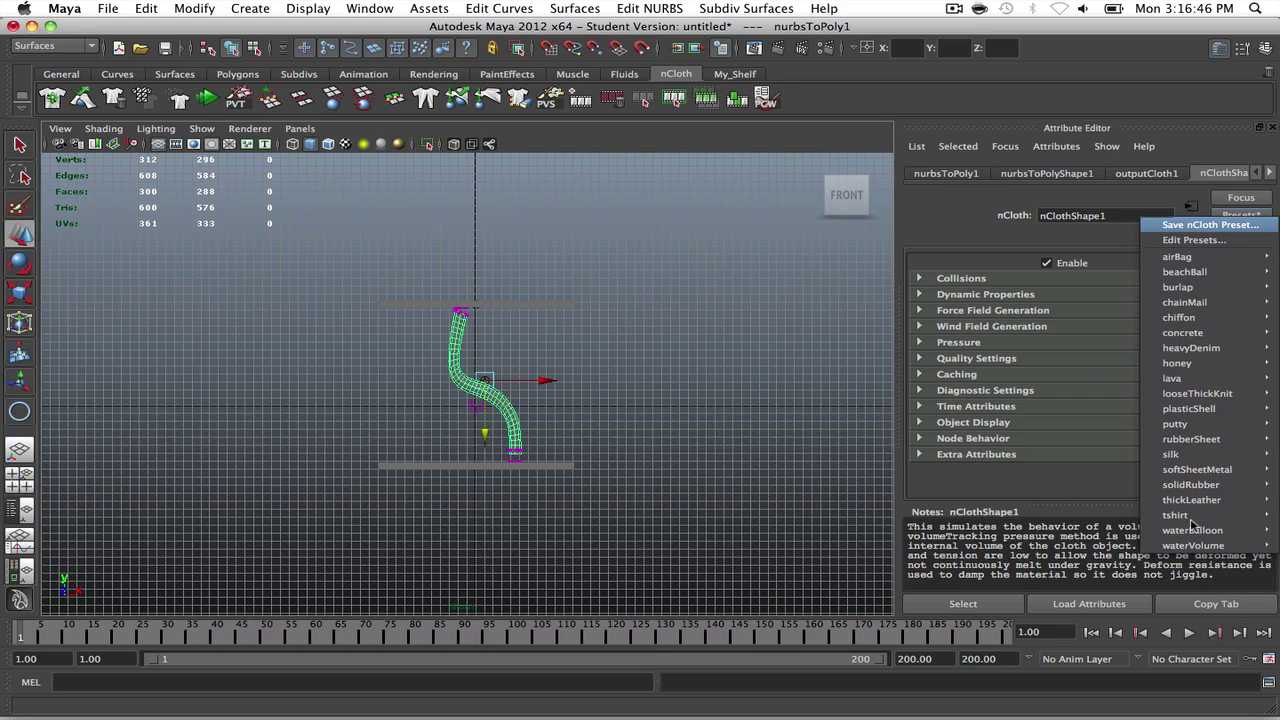
Step: Dismiss the Presets list without applying one and start a new scene with Ctrl+N
{"action": "left_click", "coordinate": [770, 313]}
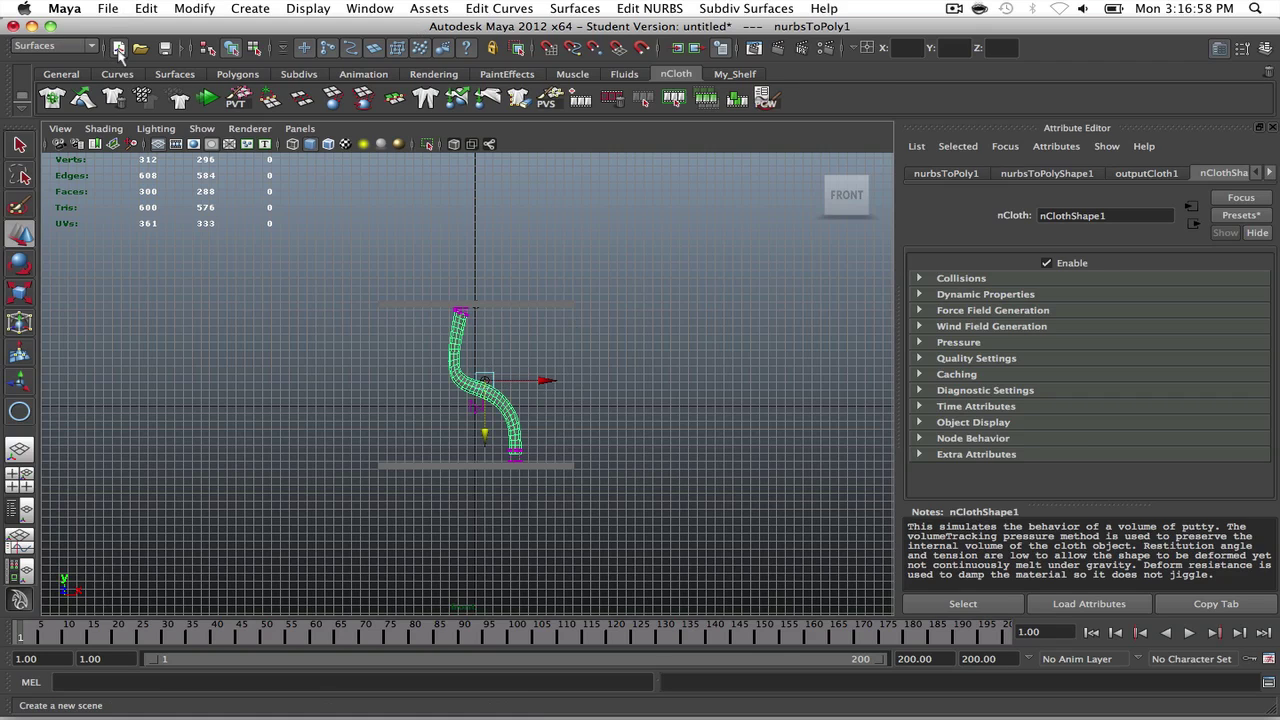
{"action": "key", "text": "ctrl+n"}
Step: Discard the old scene, hide the Attribute Editor, and drag out a flat Poly Cube, pCube1
{"action": "left_click", "coordinate": [633, 370]}
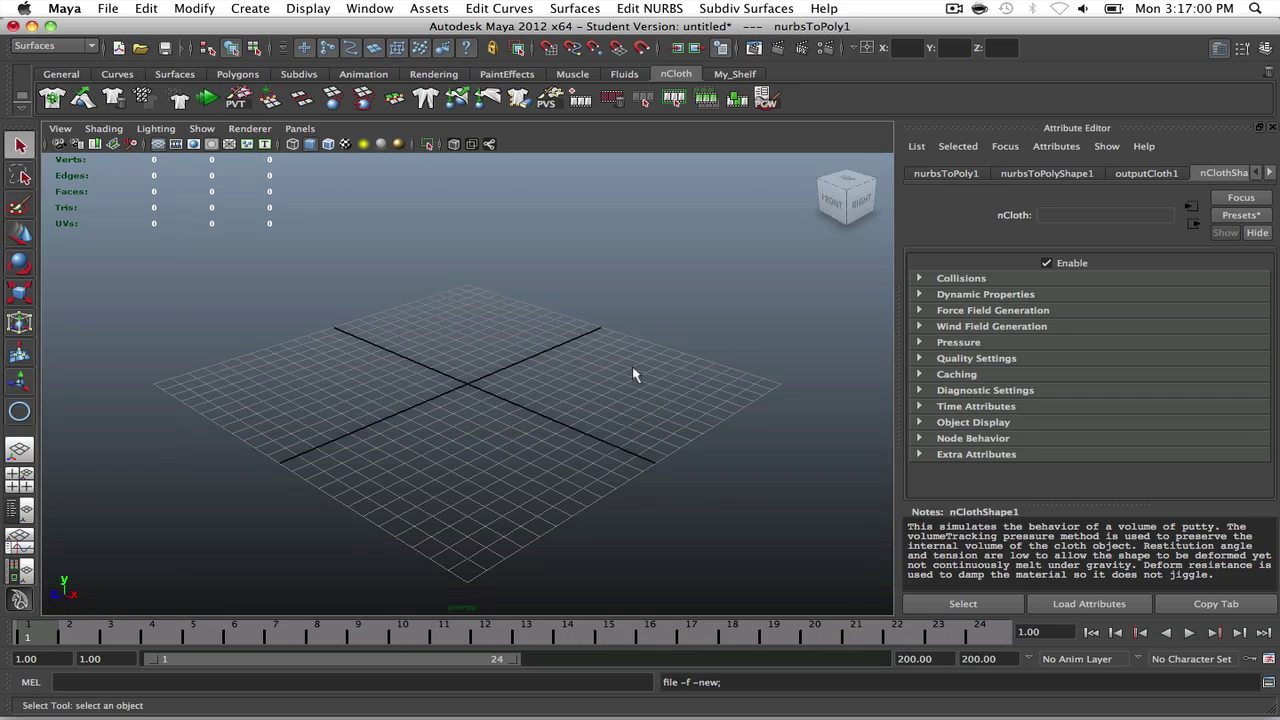
{"action": "left_click", "coordinate": [1220, 47]}
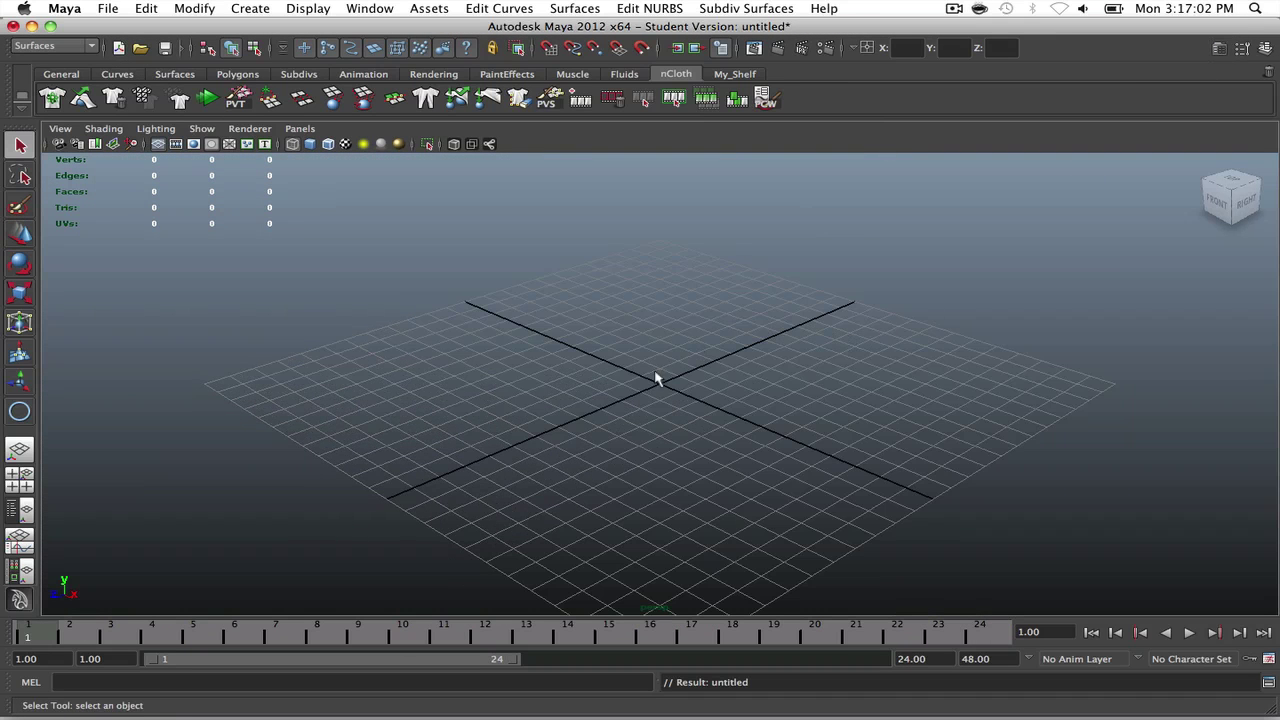
{"action": "scroll", "coordinate": [697, 400], "scroll_direction": "down", "scroll_amount": 3}
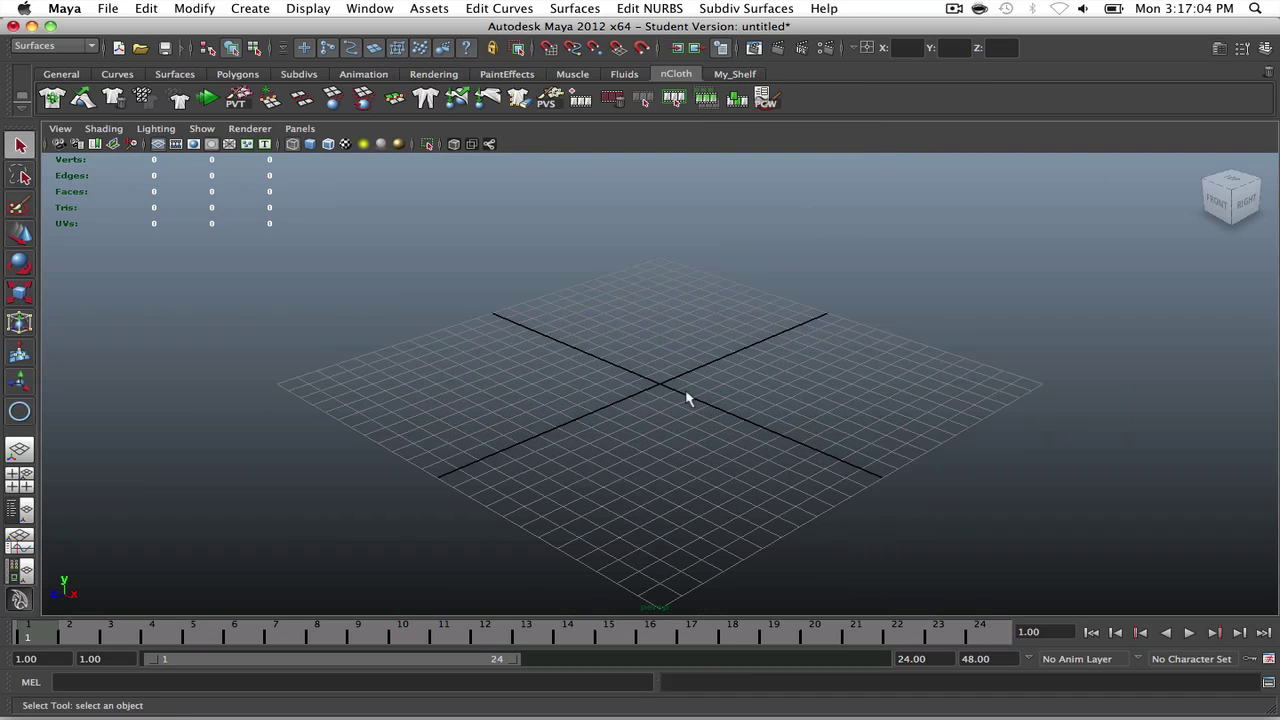
{"action": "right_click_drag", "start_coordinate": [636, 383], "coordinate": [638, 418], "text": "shift"}
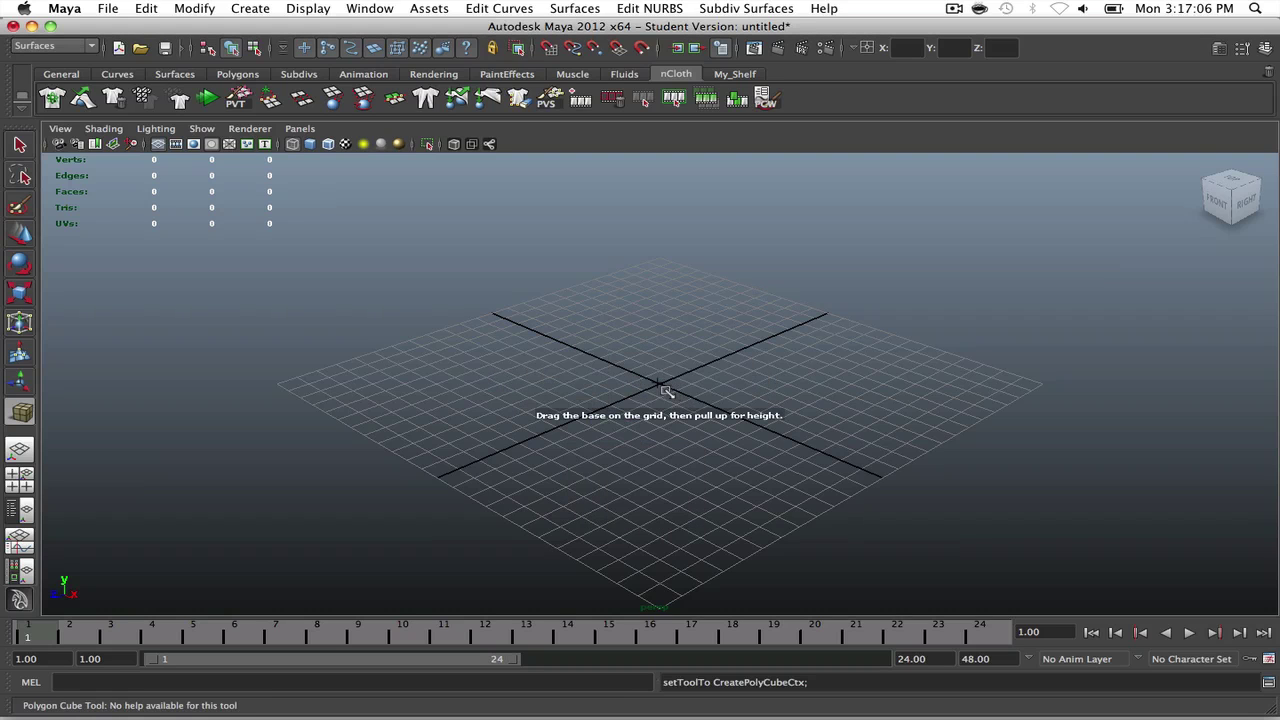
{"action": "left_click_drag", "start_coordinate": [667, 390], "coordinate": [798, 478]}
{"action": "scroll", "coordinate": [800, 471], "scroll_direction": "down", "scroll_amount": 3}
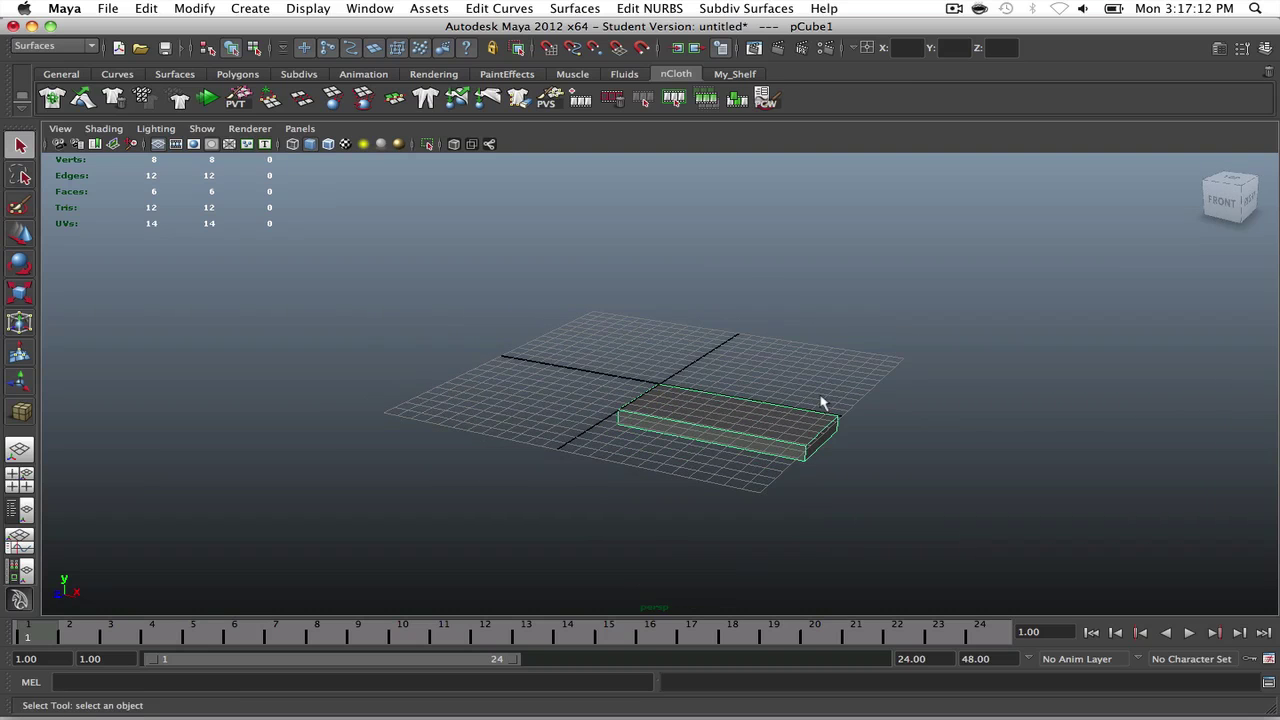
{"action": "key", "text": "space"}
Step: Centre pCube1 at the origin by setting Translate X, Y and Z to 0
{"action": "left_click_drag", "start_coordinate": [822, 403], "coordinate": [720, 400]}
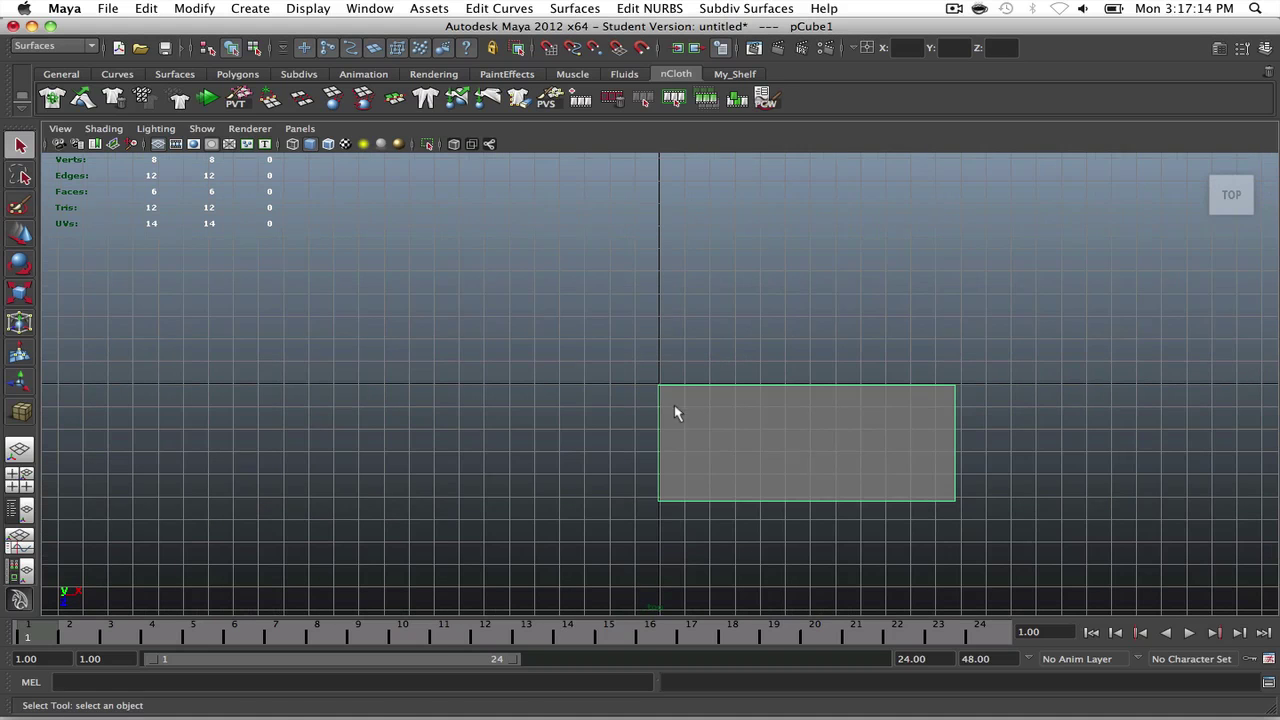
{"action": "key", "text": "w"}
{"action": "left_click", "coordinate": [1219, 48]}
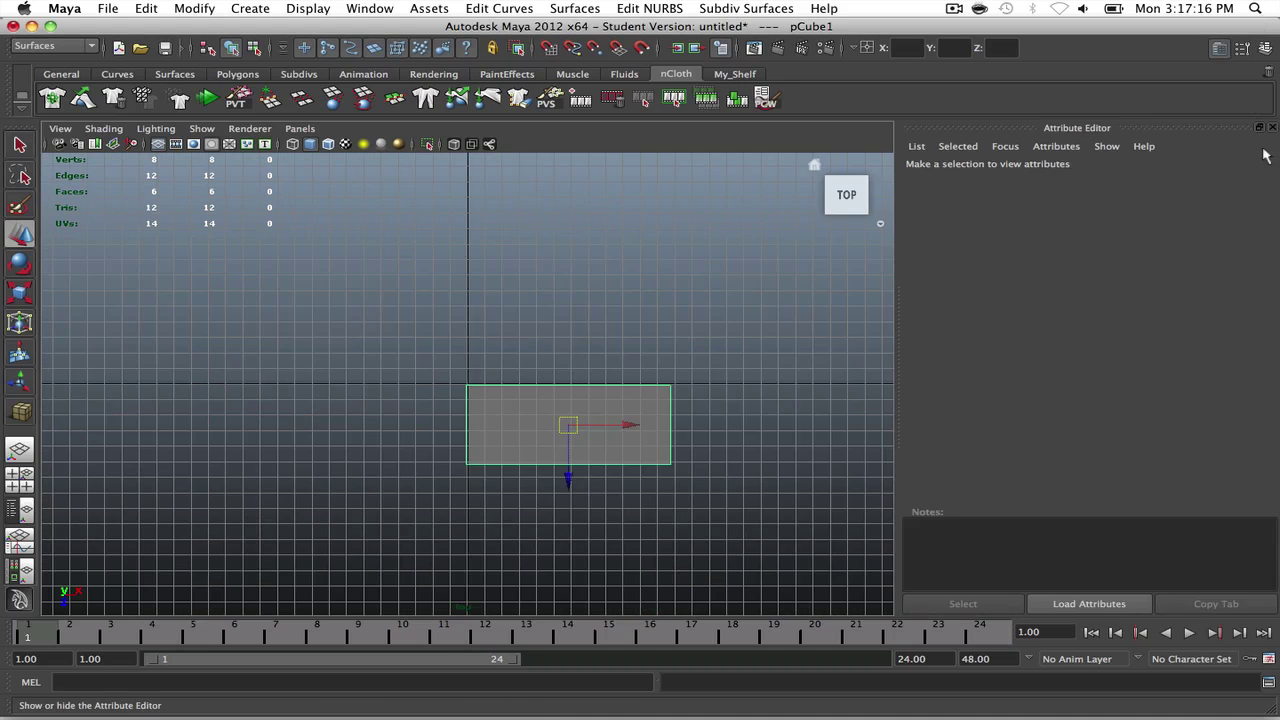
{"action": "left_click", "coordinate": [1264, 48]}
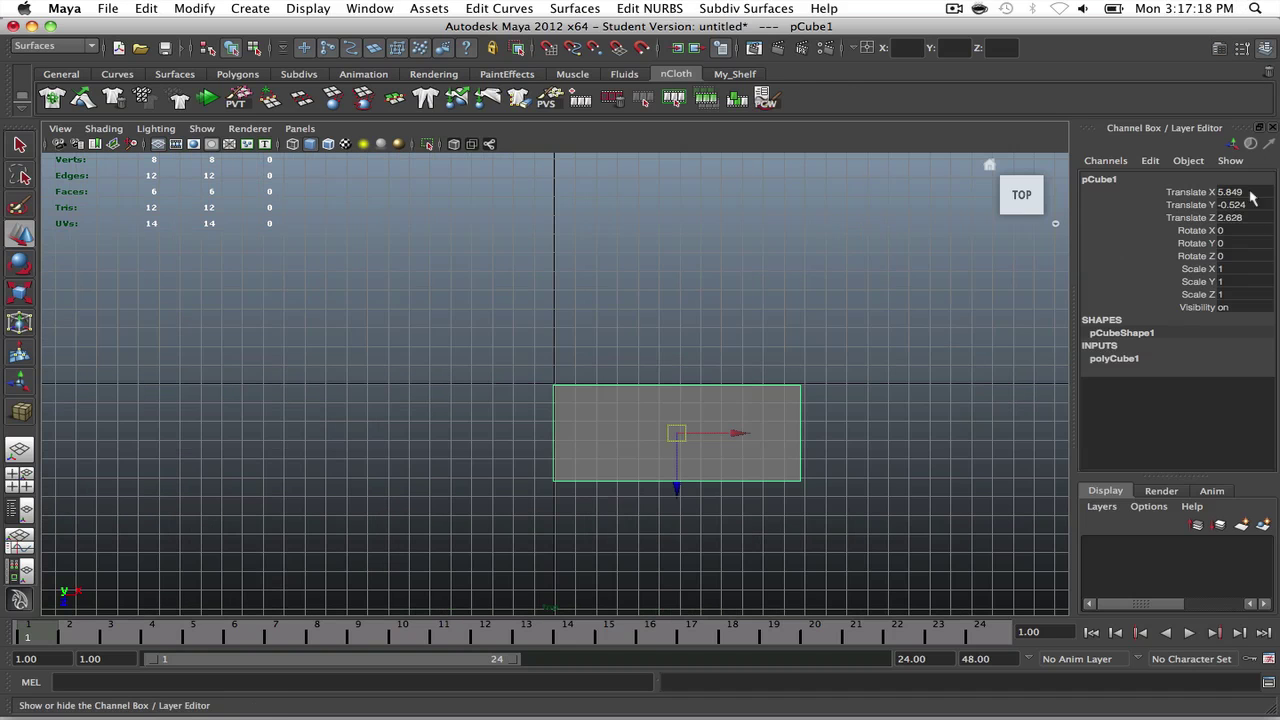
{"action": "left_click_drag", "start_coordinate": [1241, 222], "coordinate": [1239, 193]}
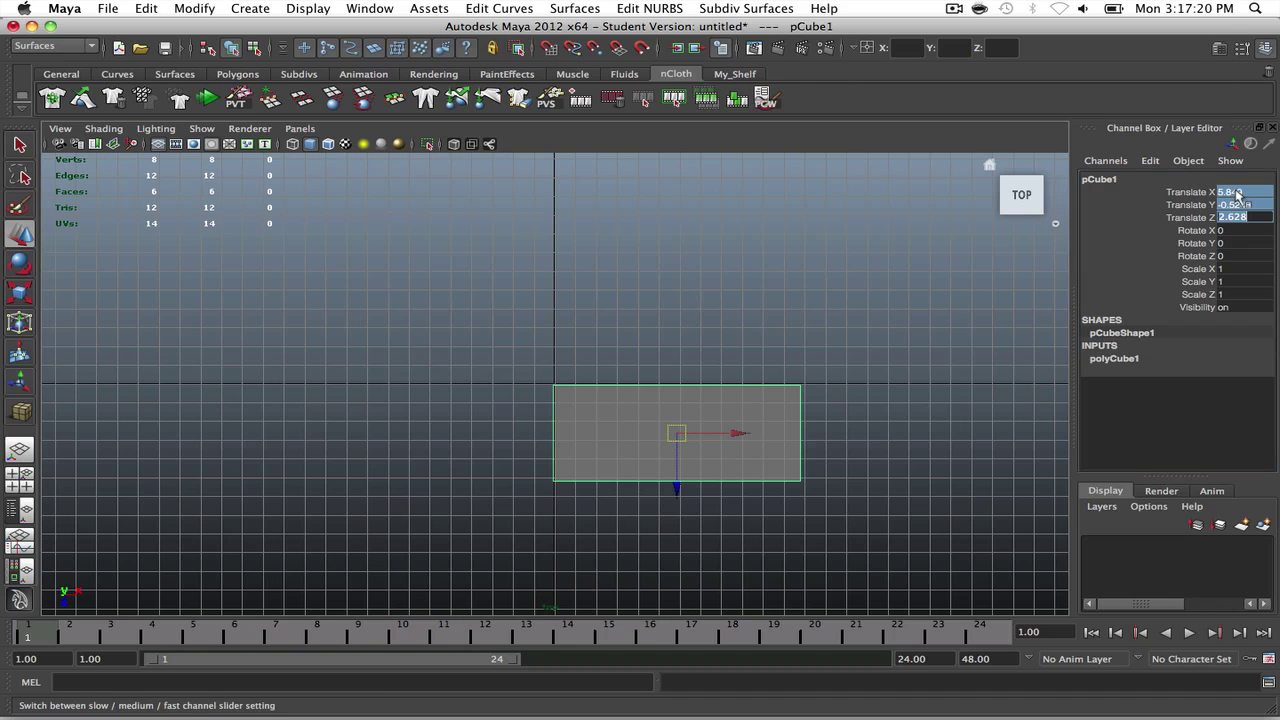
{"action": "type", "text": "0"}
{"action": "key", "text": "Return"}
{"action": "key", "text": "space"}
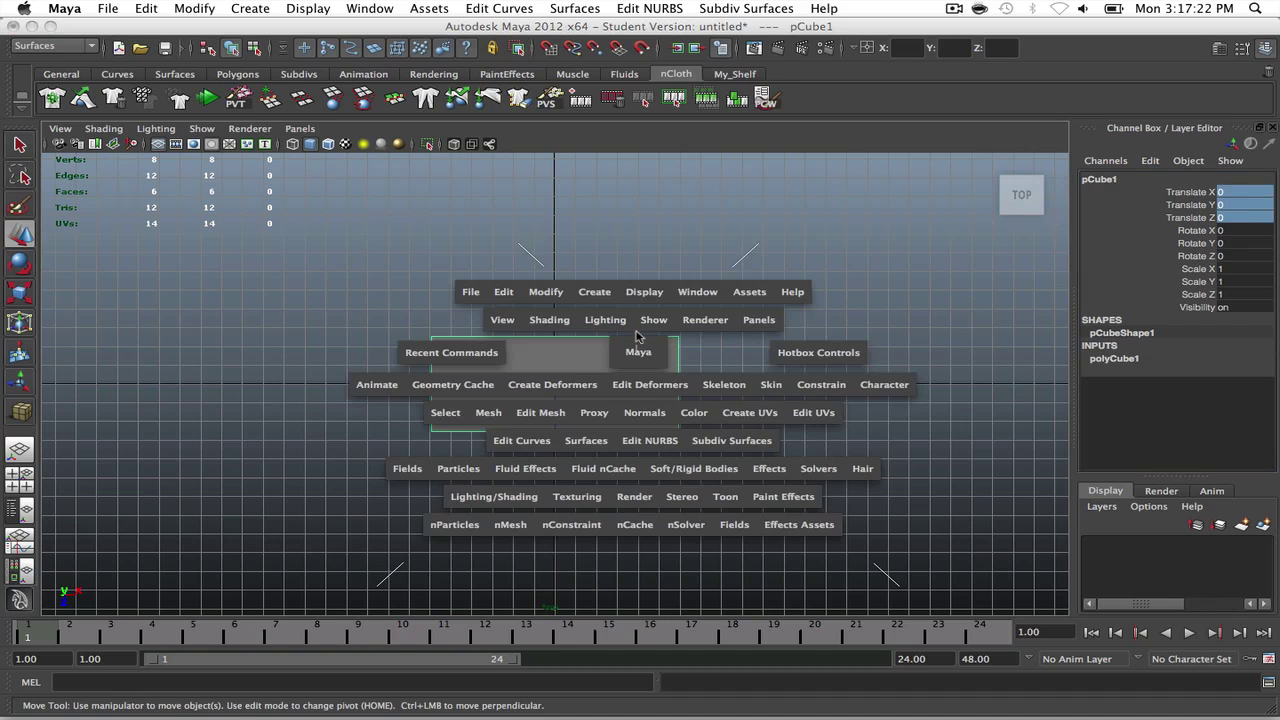
{"action": "left_click_drag", "start_coordinate": [640, 356], "coordinate": [635, 328]}
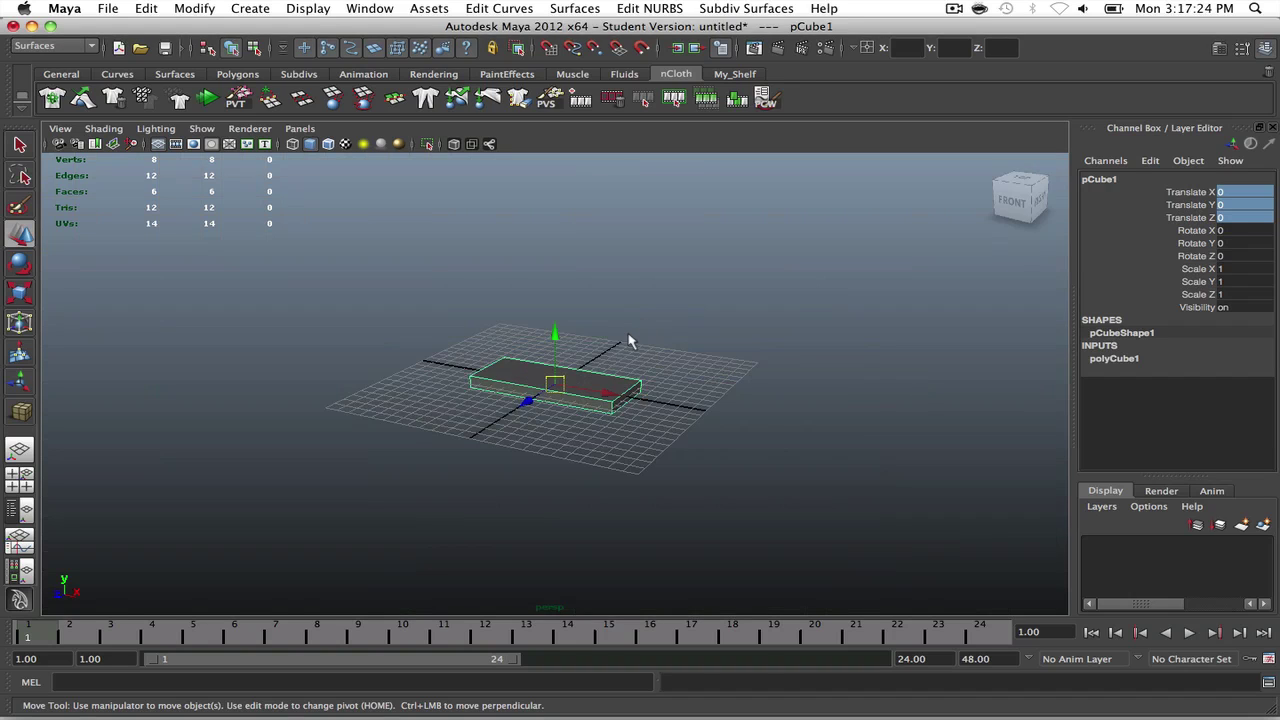
Step: Duplicate the box, raise the copy pCube2 to Y 9.564, and widen it along X
{"action": "key", "text": "ctrl+d"}
{"action": "left_click_drag", "start_coordinate": [555, 336], "coordinate": [550, 218]}
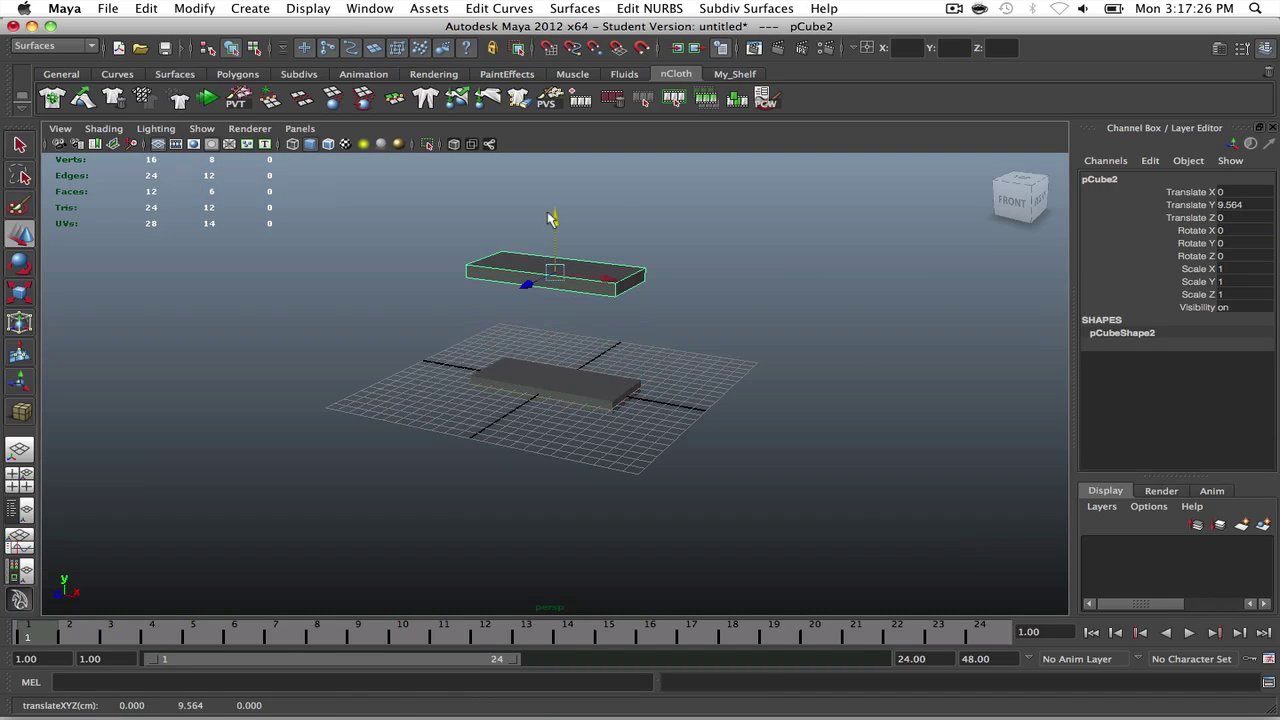
{"action": "key", "text": "r"}
{"action": "left_click_drag", "start_coordinate": [626, 292], "coordinate": [652, 310]}
{"action": "left_click", "coordinate": [643, 334]}
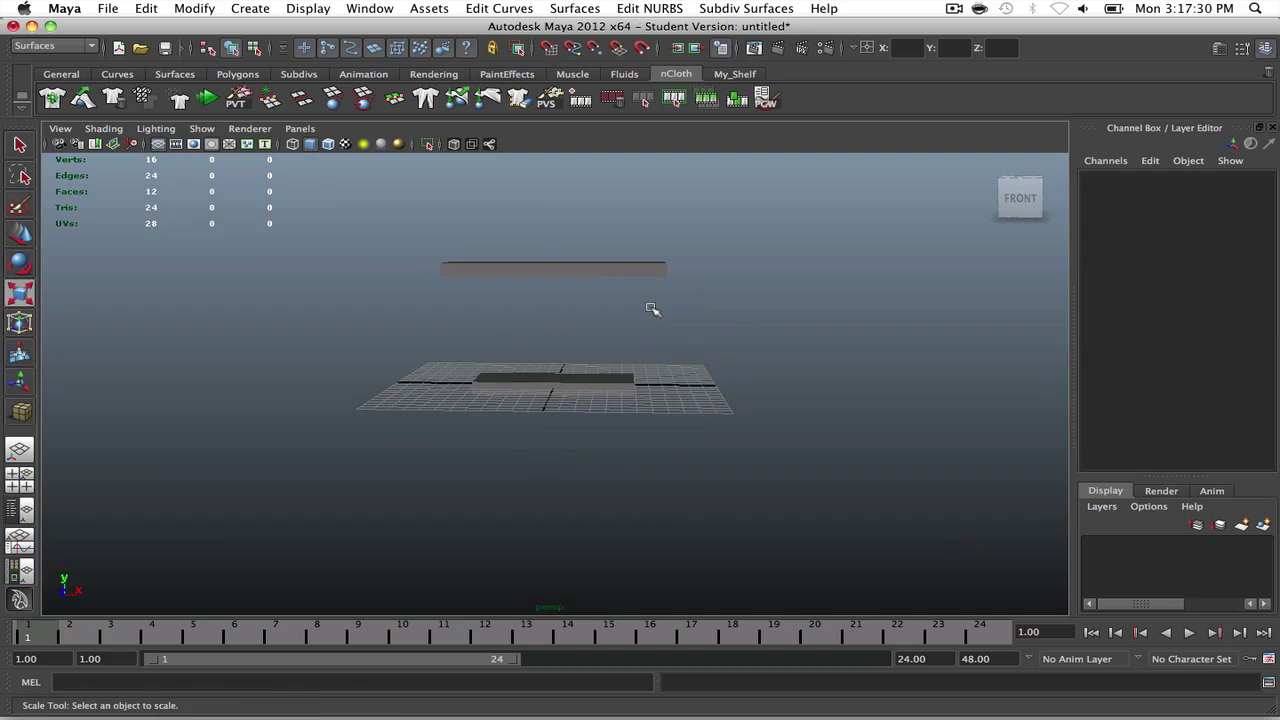
{"action": "left_click", "coordinate": [620, 273]}
{"action": "left_click", "coordinate": [551, 193]}
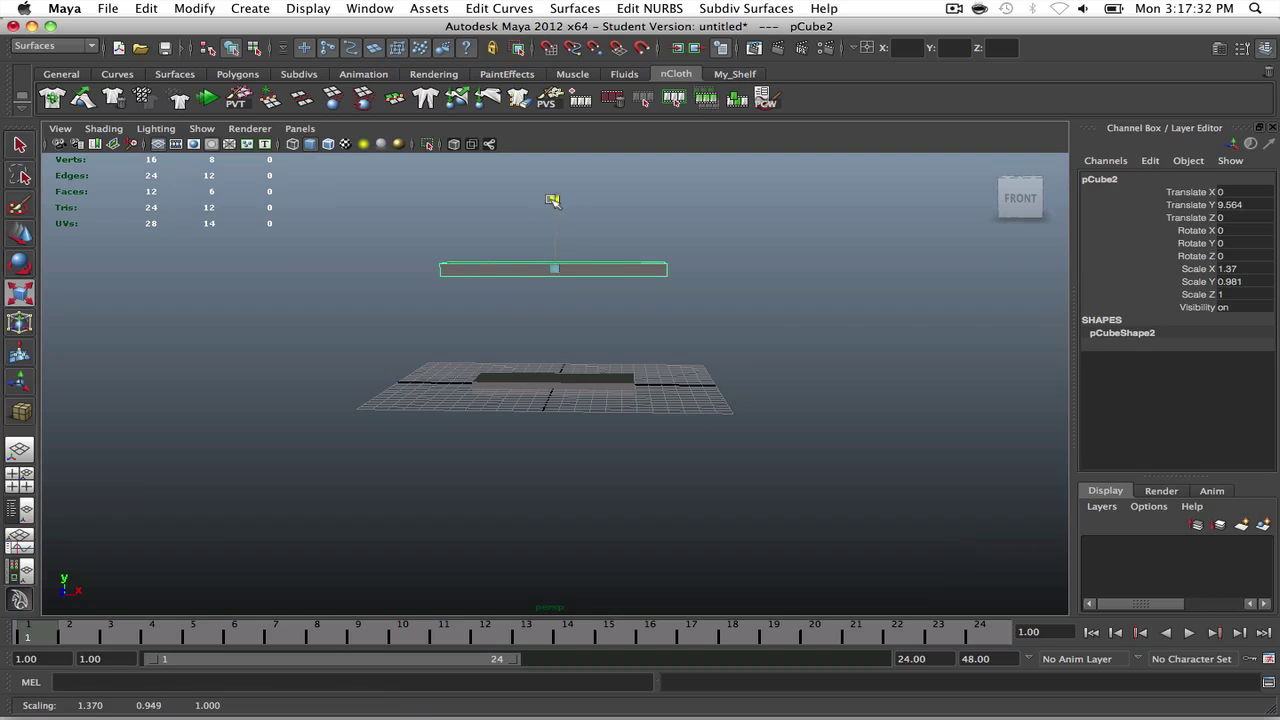
Step: Select the lower box pCube1 and flatten it vertically
{"action": "left_click", "coordinate": [720, 266]}
{"action": "left_click_drag", "start_coordinate": [720, 266], "coordinate": [727, 272], "text": "alt"}
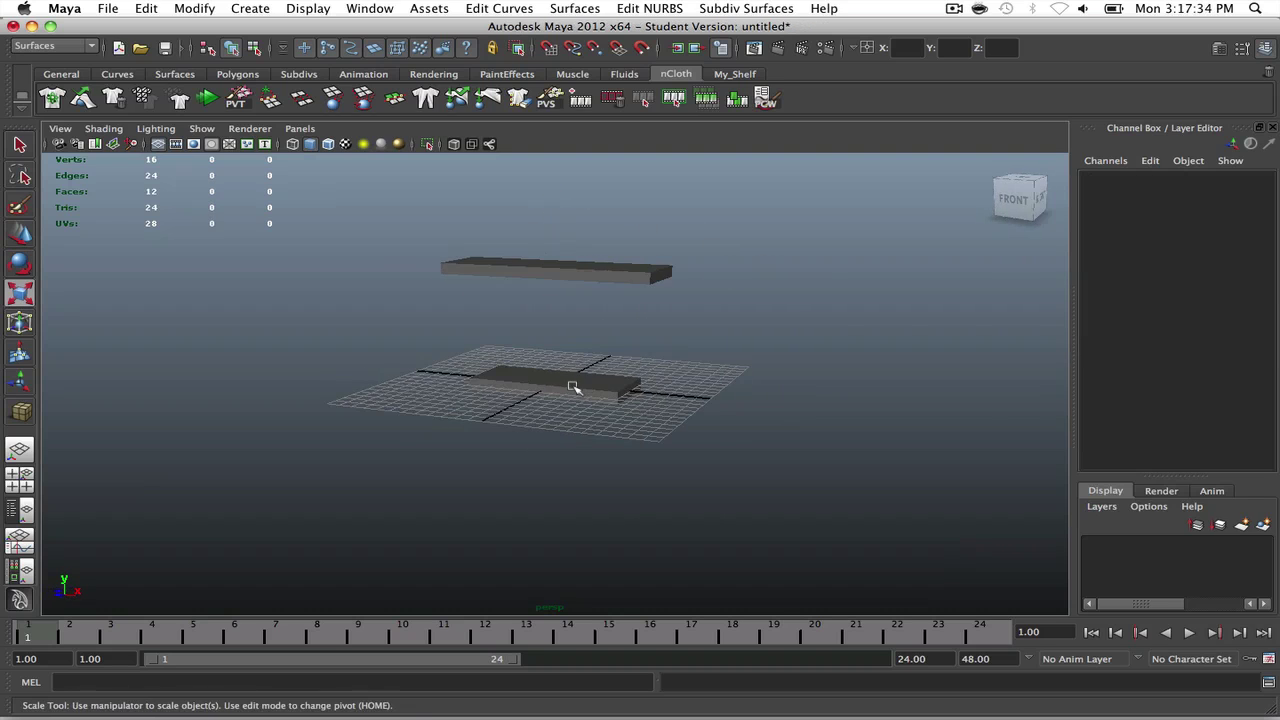
{"action": "left_click", "coordinate": [574, 380]}
{"action": "left_click_drag", "start_coordinate": [574, 380], "coordinate": [591, 391], "text": "alt"}
{"action": "left_click_drag", "start_coordinate": [557, 322], "coordinate": [691, 337]}
Step: Toggle the viewport grid off and on, and pan the top view so the box sits near the top
{"action": "key", "text": "w"}
{"action": "left_click", "coordinate": [691, 337]}
{"action": "left_click", "coordinate": [199, 129]}
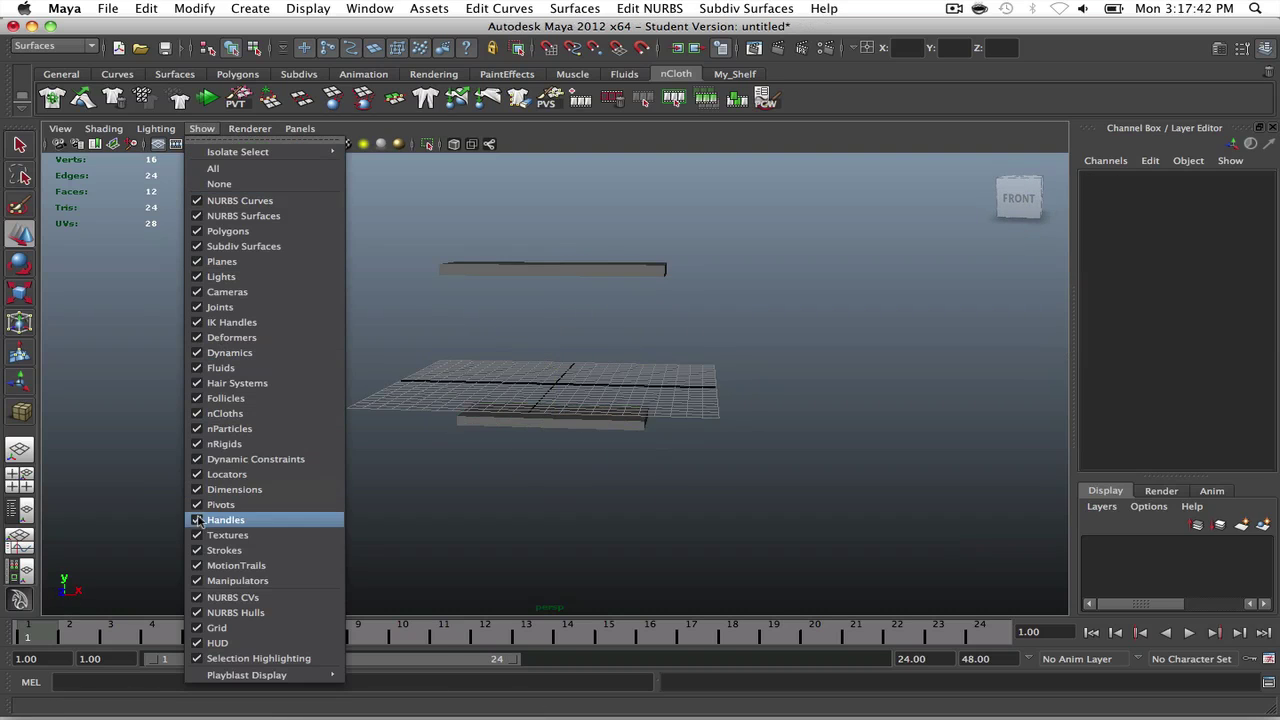
{"action": "left_click", "coordinate": [230, 632]}
{"action": "left_click_drag", "start_coordinate": [443, 426], "coordinate": [402, 341], "text": "alt"}
{"action": "key", "text": "space"}
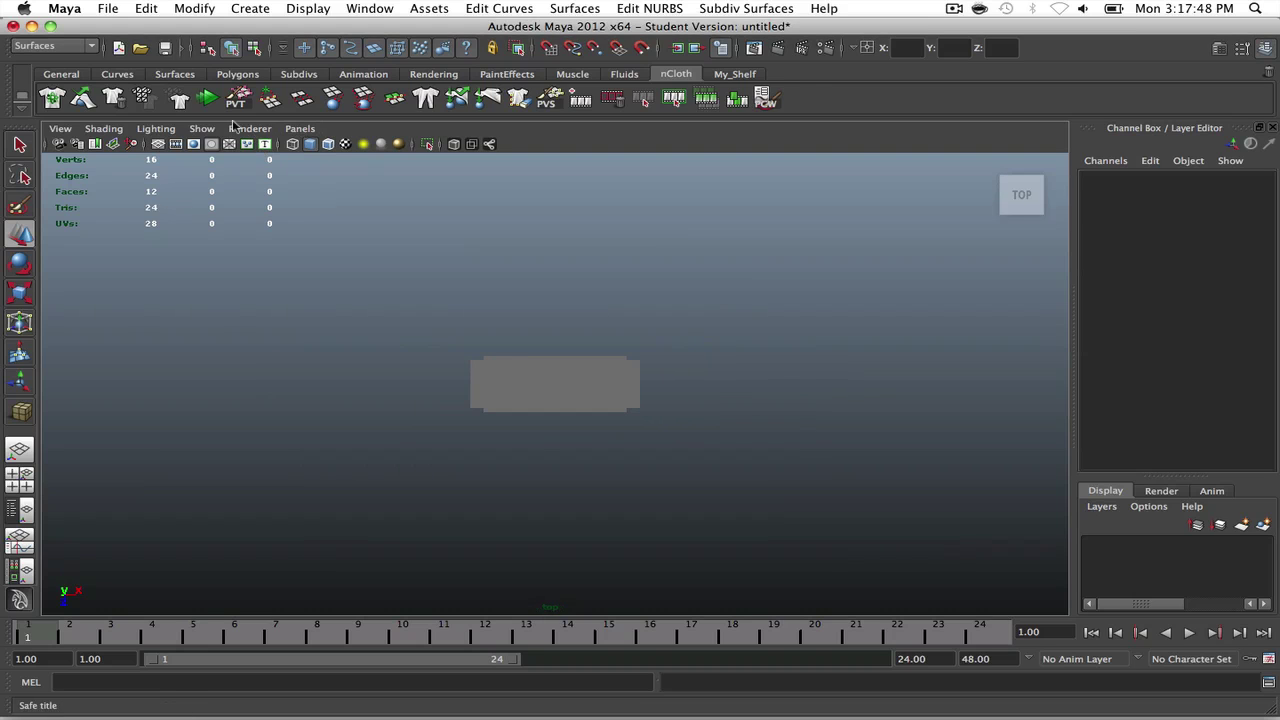
{"action": "left_click", "coordinate": [201, 128]}
{"action": "left_click", "coordinate": [262, 628]}
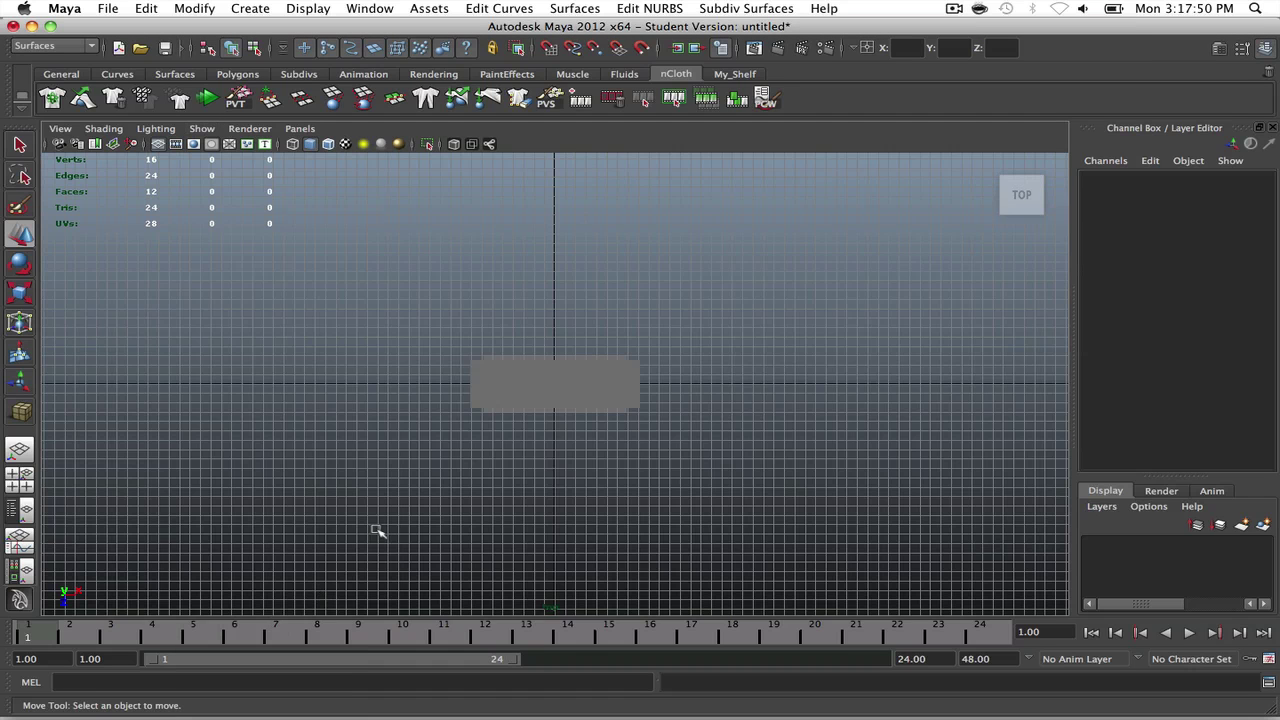
{"action": "middle_click_drag", "start_coordinate": [465, 446], "coordinate": [490, 205], "text": "alt"}
Step: Draw an S-shaped EP curve, curve1, with four points running down from the cube
{"action": "left_click", "coordinate": [735, 74]}
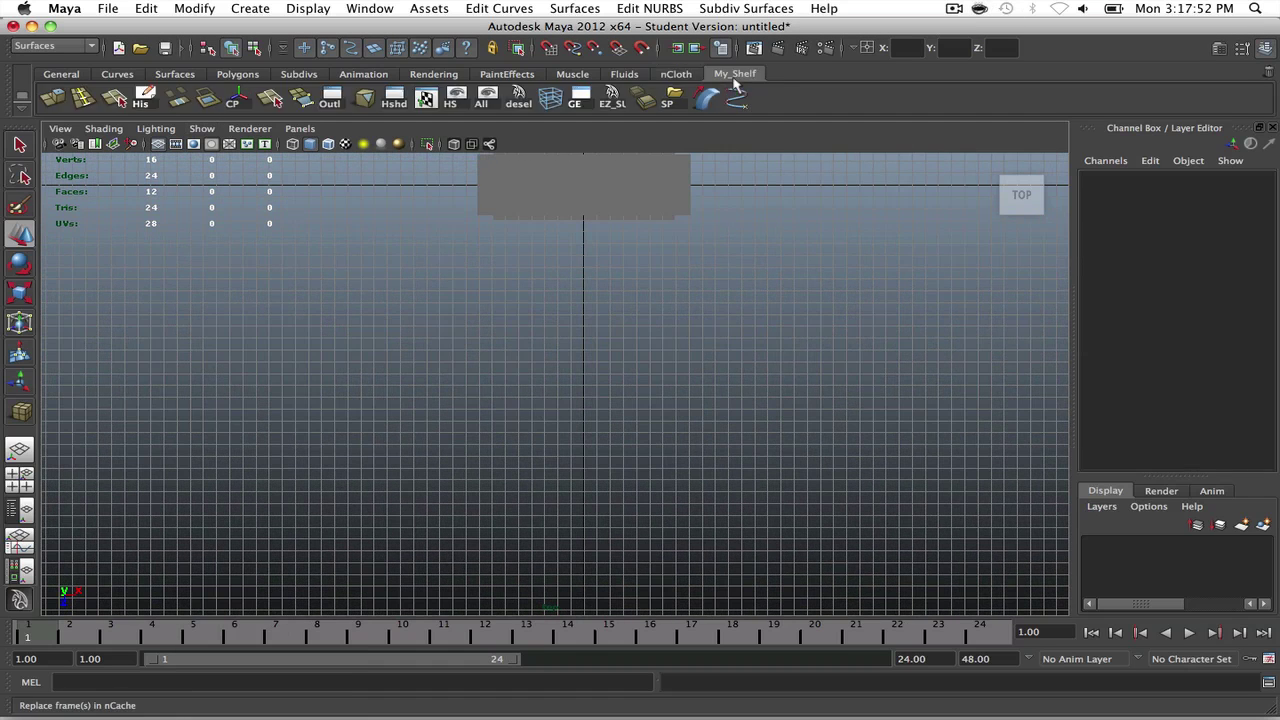
{"action": "left_click", "coordinate": [737, 101]}
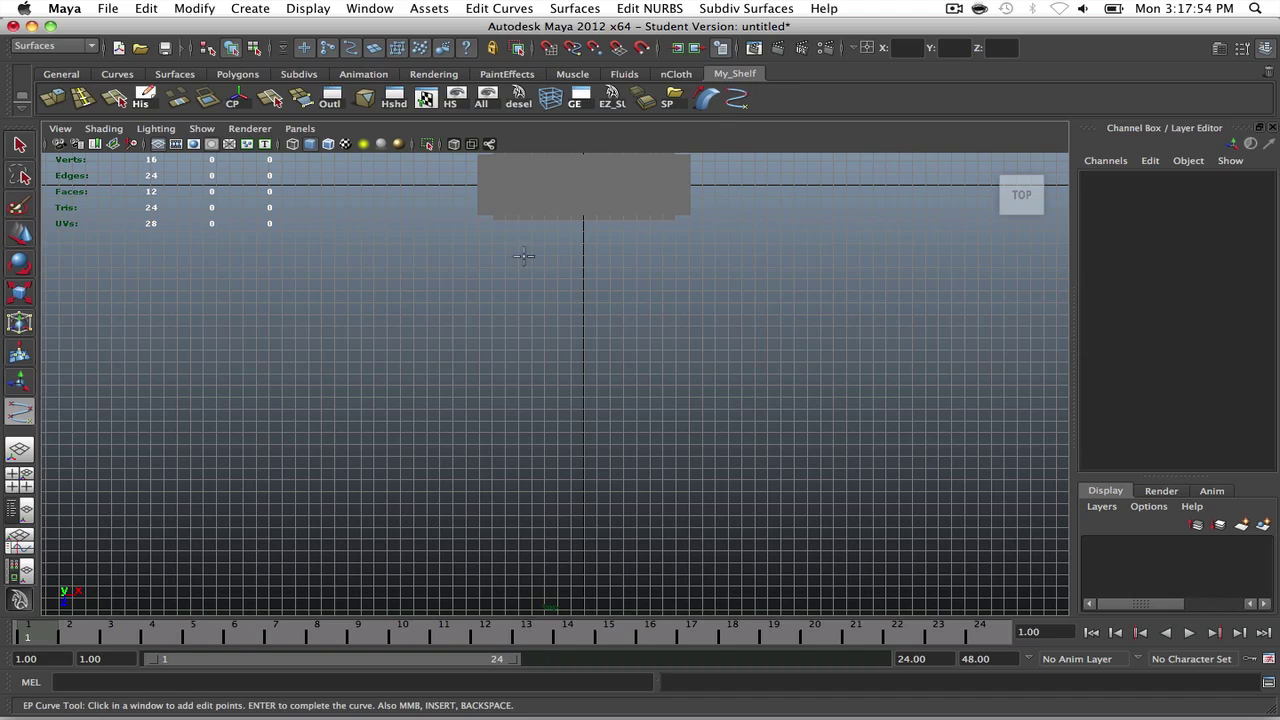
{"action": "left_click", "coordinate": [534, 249]}
{"action": "left_click", "coordinate": [513, 270]}
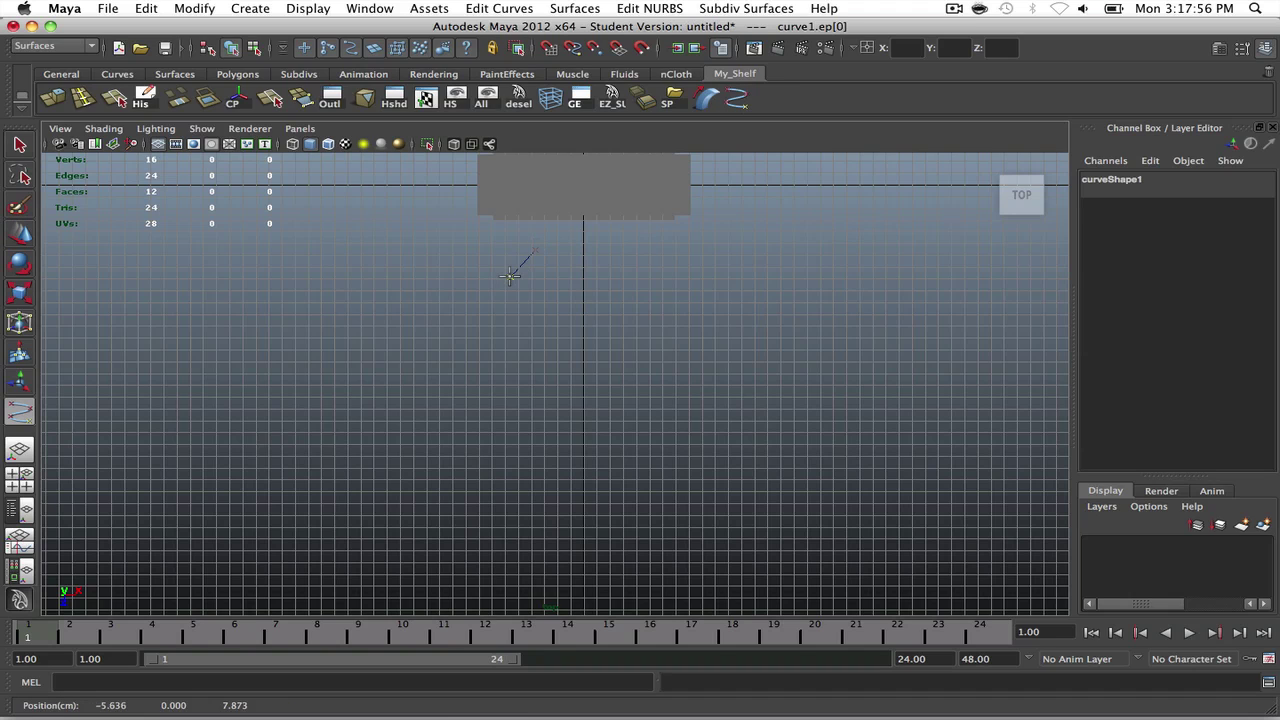
{"action": "left_click", "coordinate": [534, 333]}
{"action": "left_click", "coordinate": [514, 392]}
{"action": "key", "text": "w"}
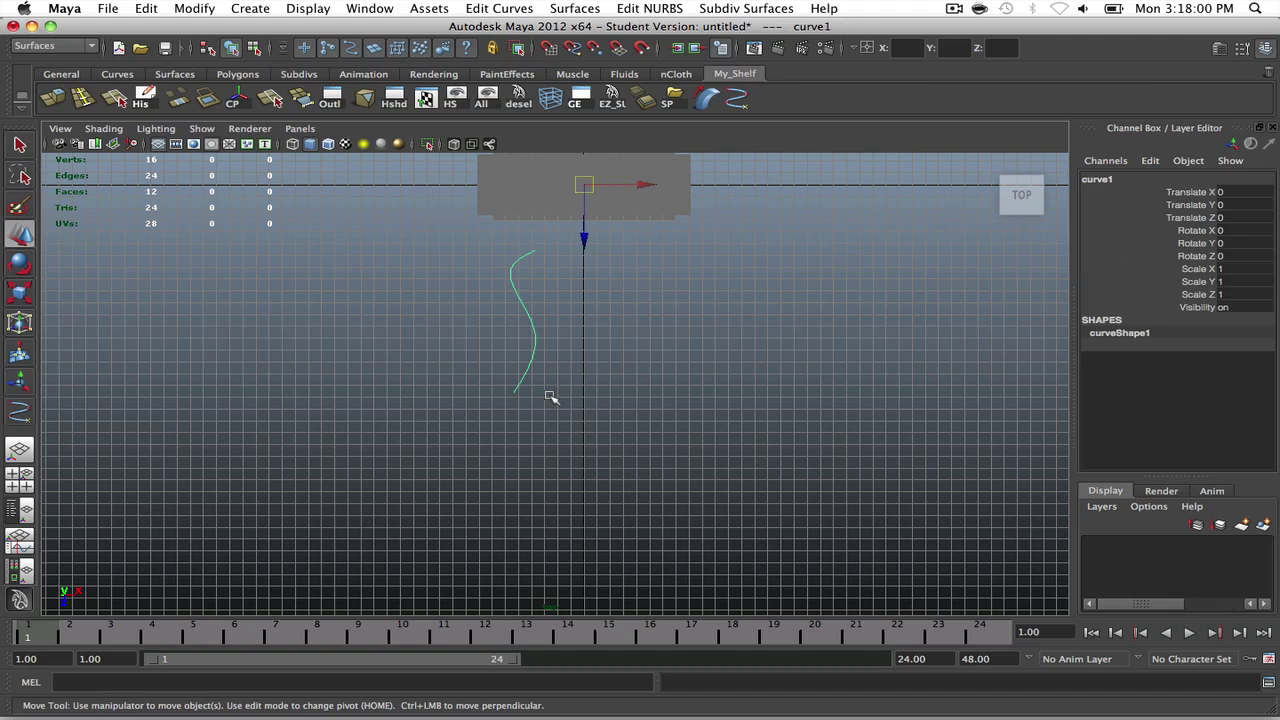
{"action": "right_click_drag", "start_coordinate": [562, 337], "coordinate": [642, 405], "text": "alt"}
{"action": "middle_click_drag", "start_coordinate": [642, 405], "coordinate": [640, 410], "text": "alt"}
{"action": "right_click_drag", "start_coordinate": [641, 410], "coordinate": [626, 357], "text": "alt"}
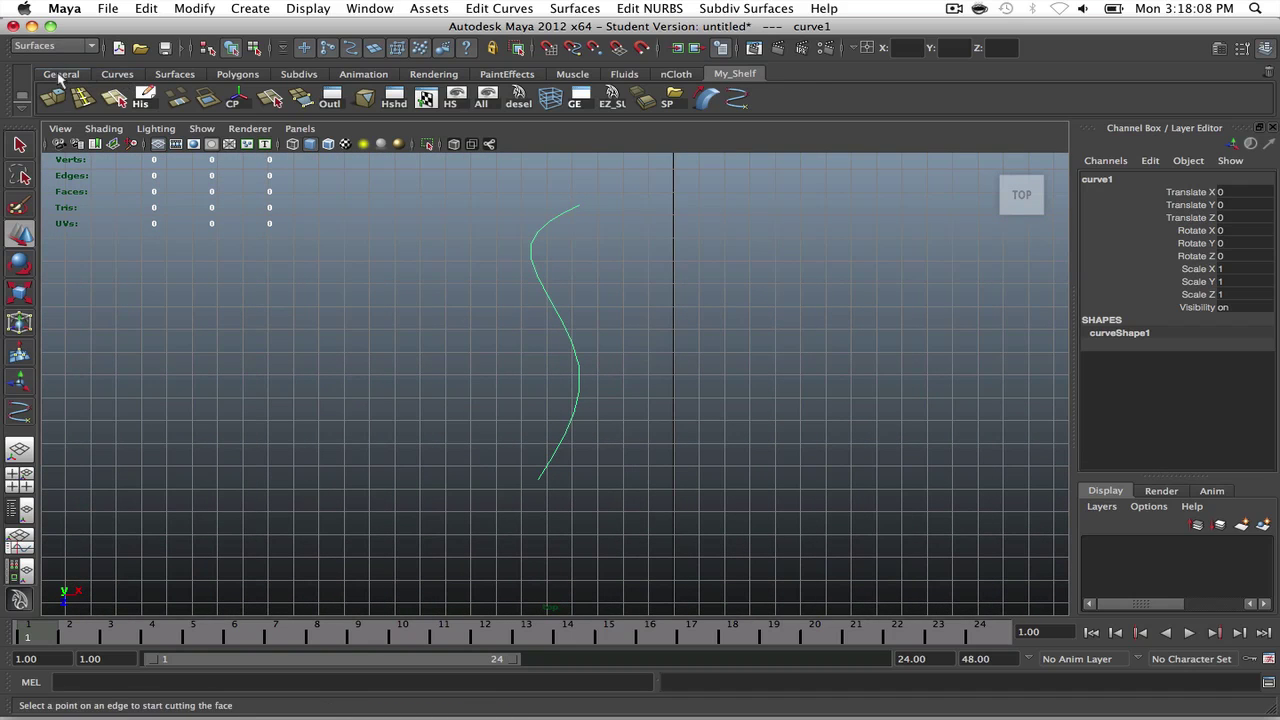
Step: Create a NURBS circle at the curve's lower end and set its Rotate X to 90
{"action": "left_click", "coordinate": [124, 76]}
{"action": "left_click", "coordinate": [52, 100]}
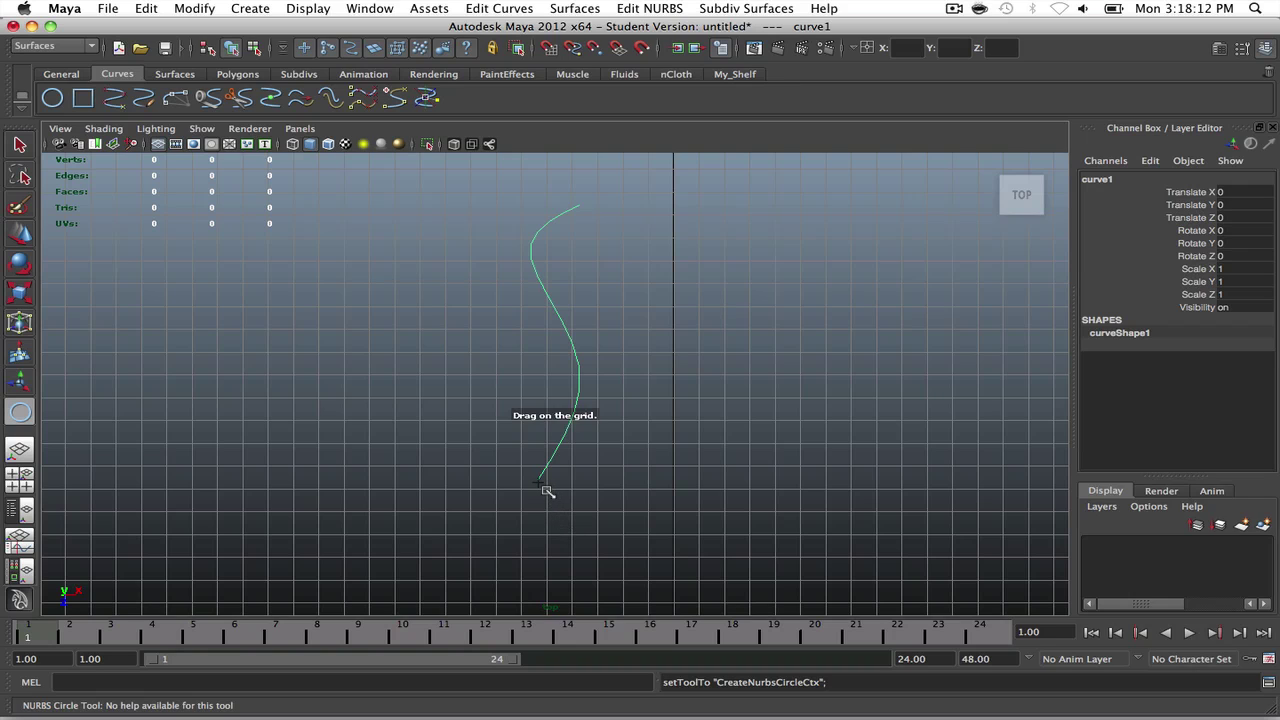
{"action": "mouse_move", "coordinate": [547, 491]}
{"action": "left_mouse_down"}
{"action": "mouse_move", "coordinate": [565, 500]}
{"action": "mouse_move", "coordinate": [552, 497]}
{"action": "left_mouse_up"}
{"action": "key", "text": "w"}
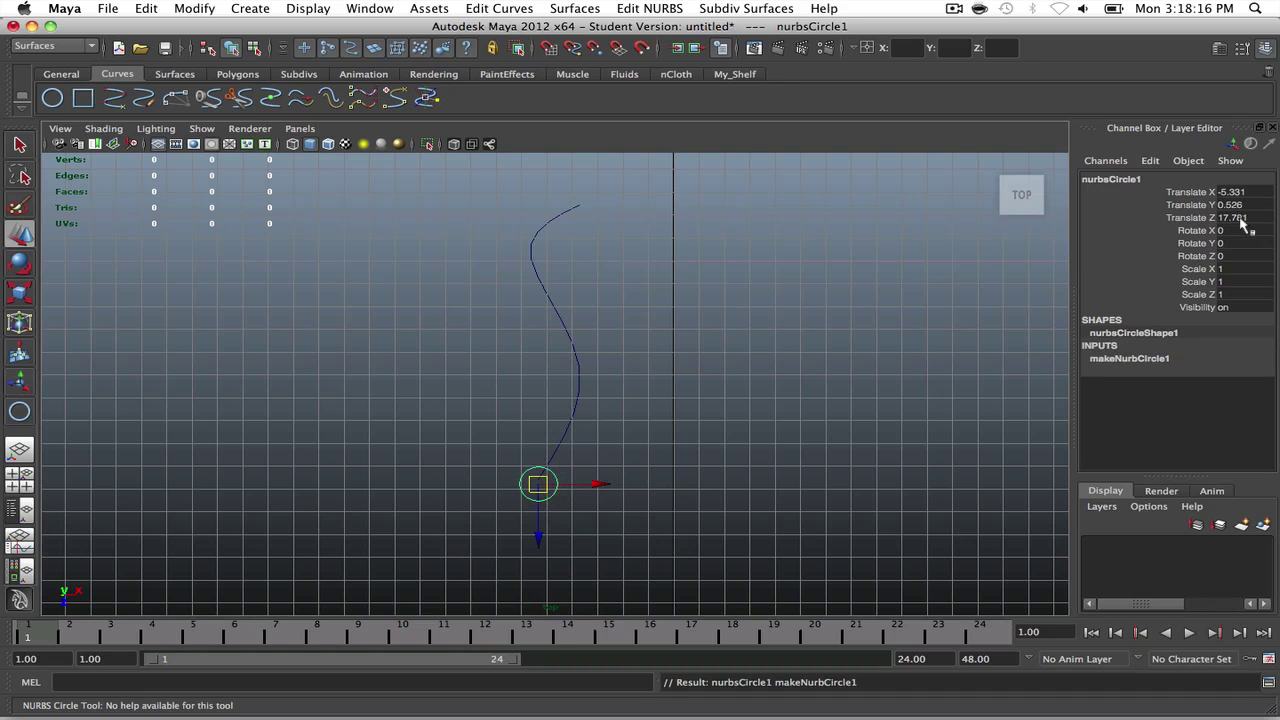
{"action": "left_click", "coordinate": [1224, 230]}
{"action": "key", "text": "Return"}
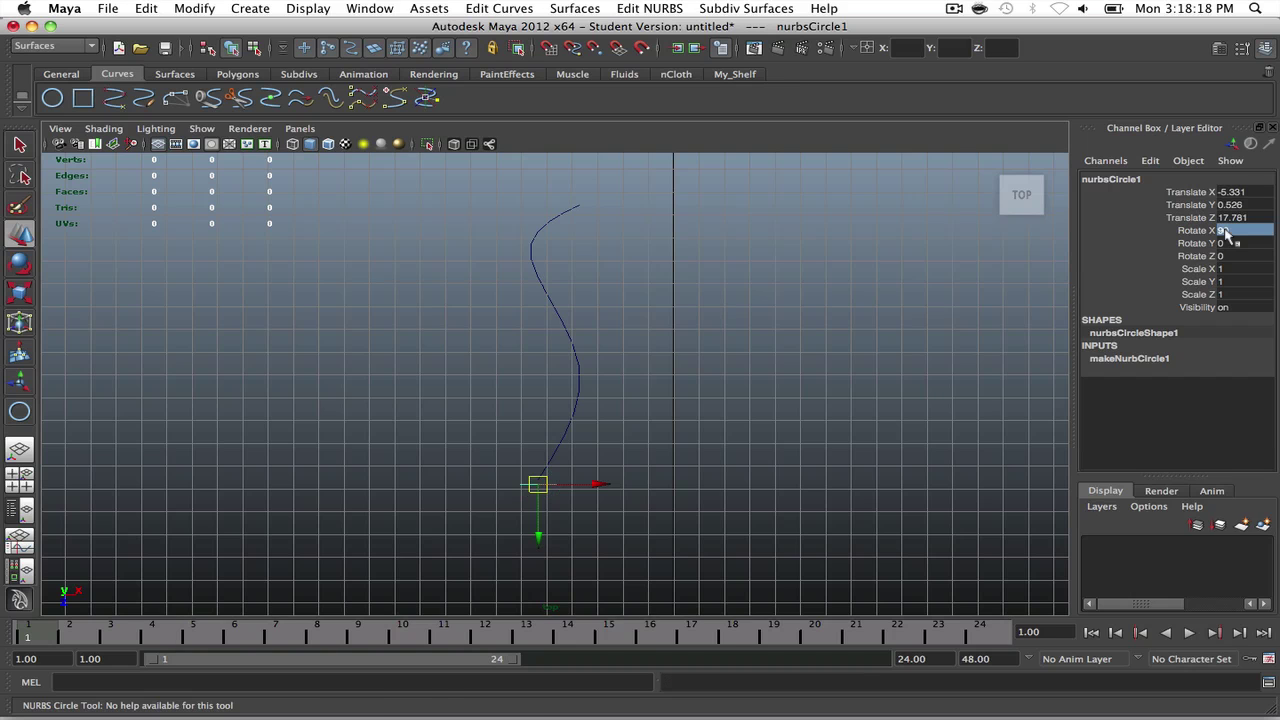
Step: Switch to the perspective view and move the circle down to Y 0
{"action": "key", "text": "space"}
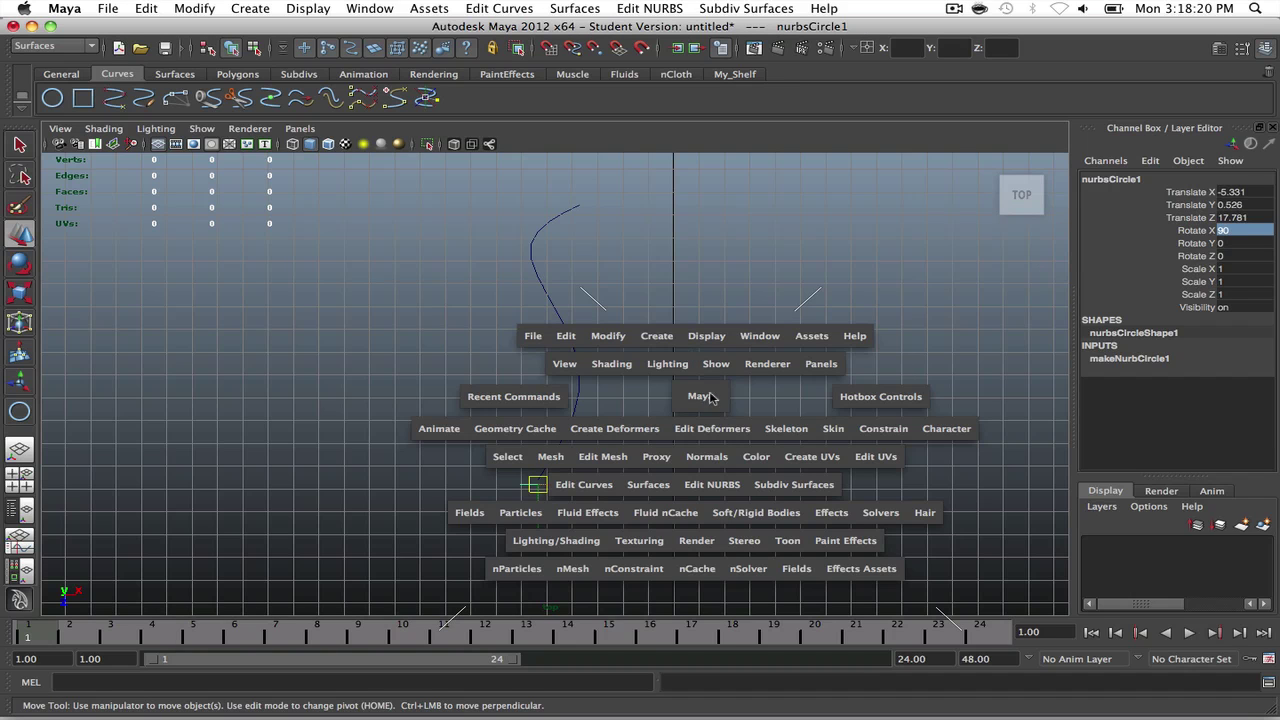
{"action": "left_click", "coordinate": [710, 395]}
{"action": "key", "text": "space"}
{"action": "left_click_drag", "start_coordinate": [710, 365], "coordinate": [706, 330]}
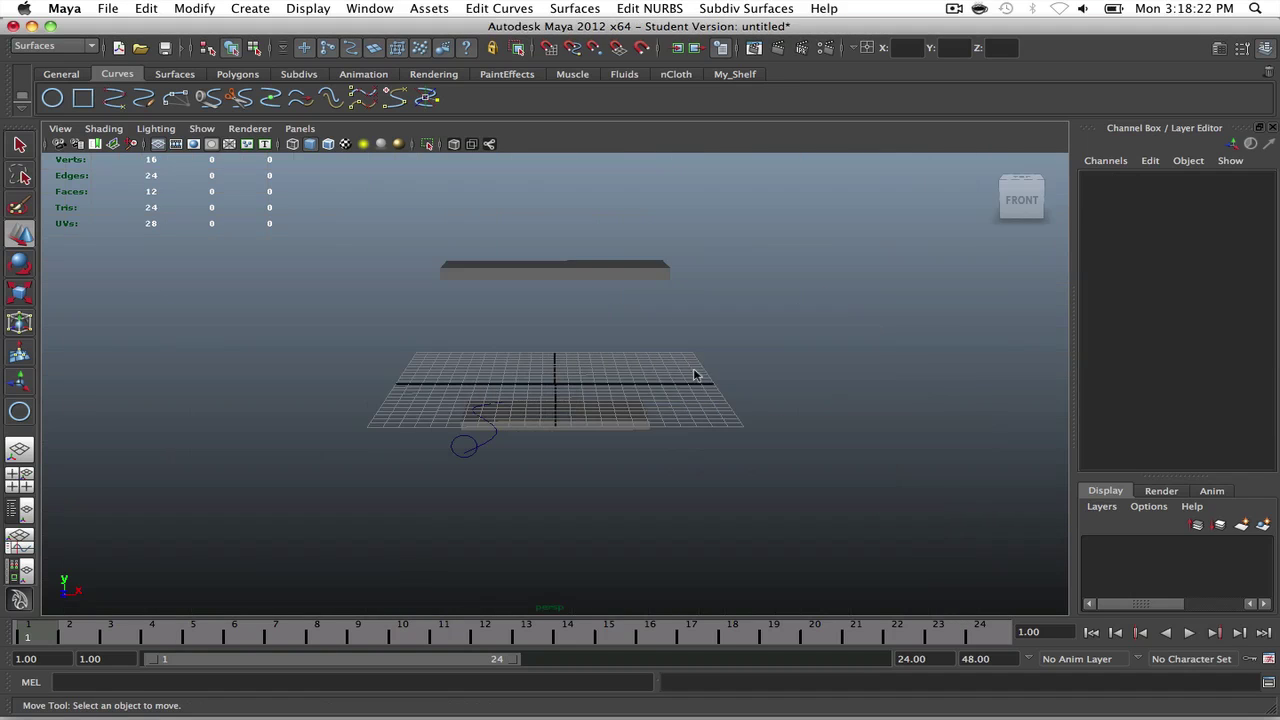
{"action": "left_click", "coordinate": [672, 444]}
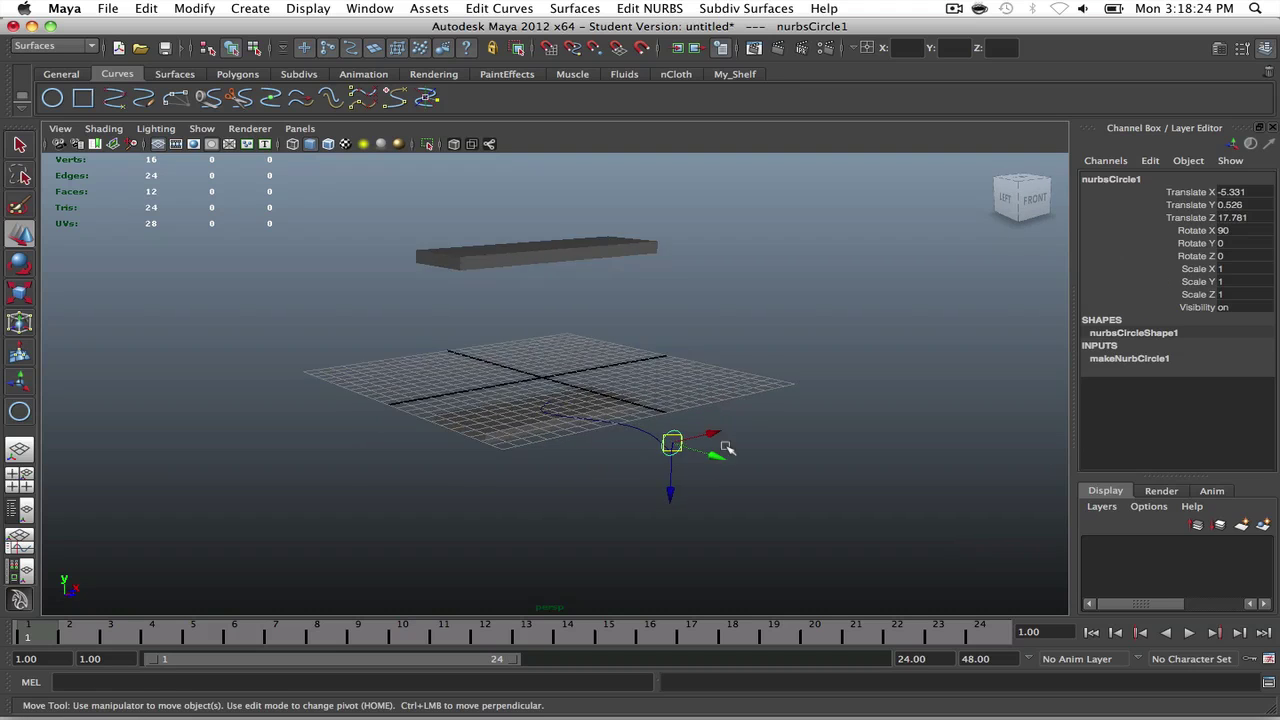
{"action": "mouse_move", "coordinate": [708, 451]}
{"action": "left_mouse_down", "text": "alt"}
{"action": "mouse_move", "coordinate": [617, 457]}
{"action": "mouse_move", "coordinate": [700, 434]}
{"action": "left_mouse_up", "text": "alt"}
{"action": "left_click_drag", "start_coordinate": [559, 430], "coordinate": [560, 503]}
Step: Scale the circle down to 0.192 and nudge it along X onto the curve end
{"action": "left_click_drag", "start_coordinate": [689, 382], "coordinate": [563, 402], "text": "alt"}
{"action": "key", "text": "r"}
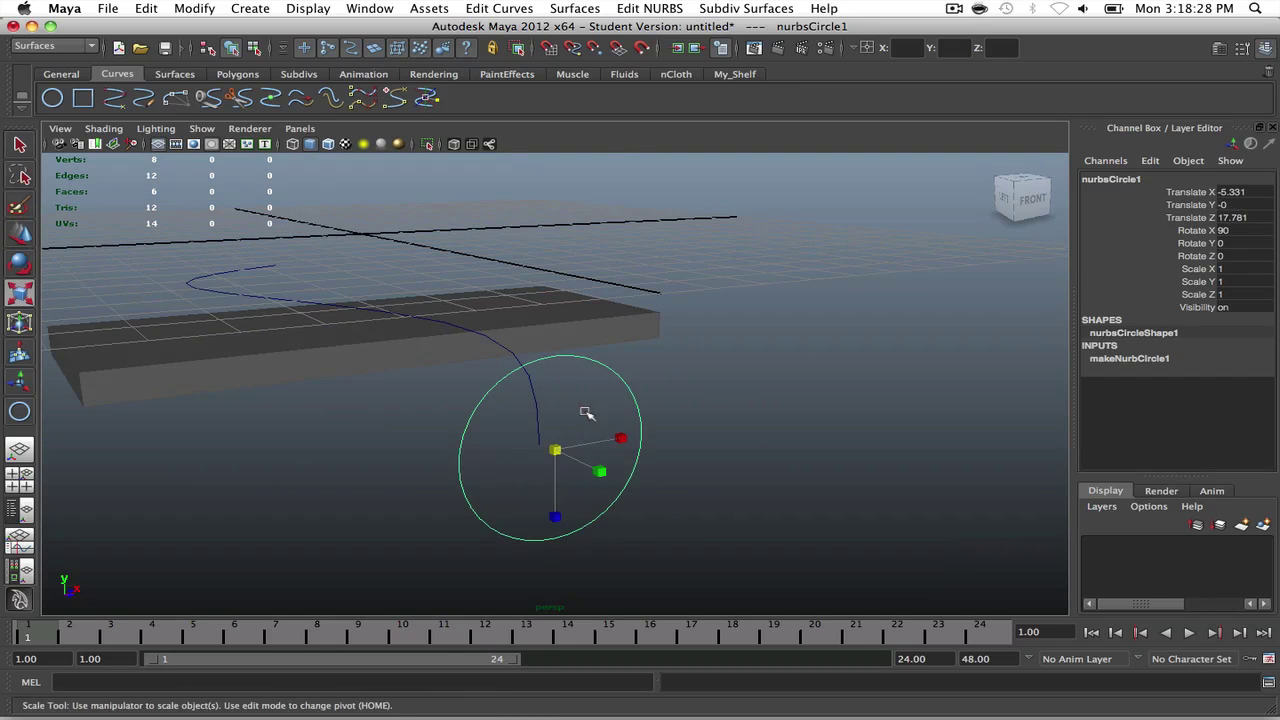
{"action": "left_click_drag", "start_coordinate": [559, 454], "coordinate": [595, 445]}
{"action": "key", "text": "w"}
{"action": "left_click", "coordinate": [686, 423]}
{"action": "left_click_drag", "start_coordinate": [686, 423], "coordinate": [717, 462], "text": "alt"}
Step: Select the circle as the profile and add curve1 as the extrusion path
{"action": "left_click", "coordinate": [562, 410]}
{"action": "left_click", "coordinate": [717, 462]}
{"action": "left_click", "coordinate": [556, 444]}
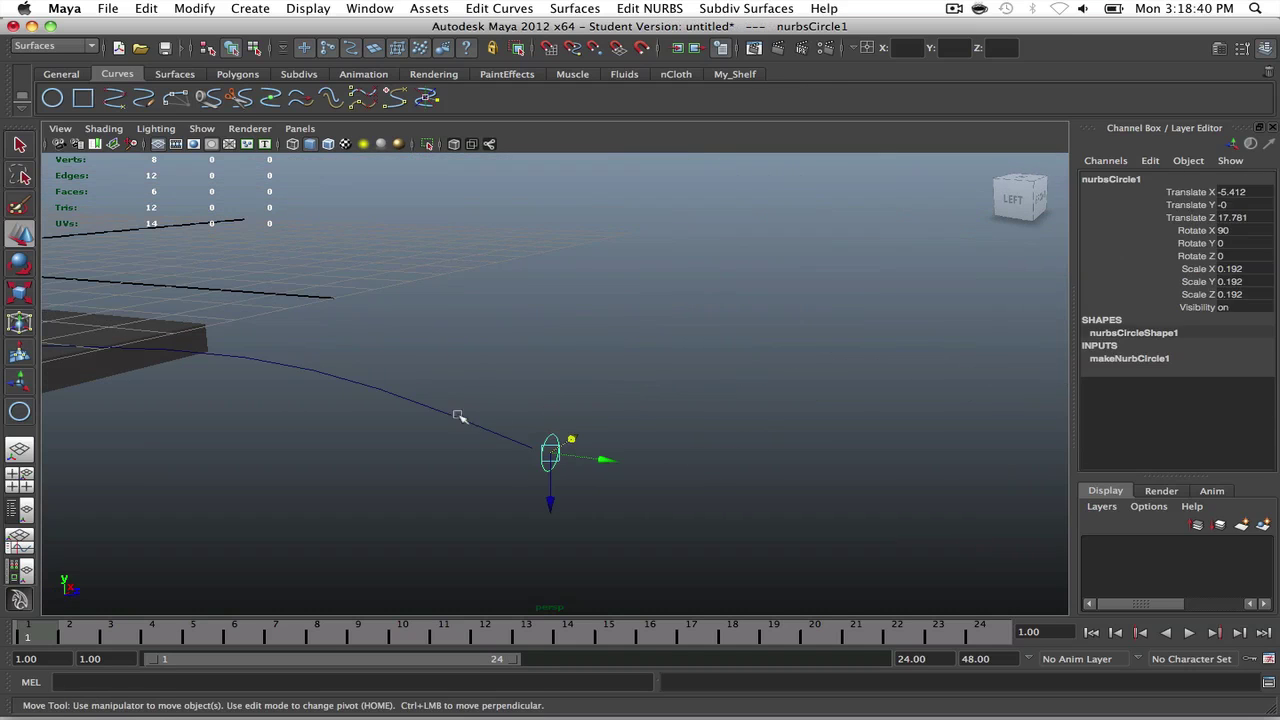
{"action": "left_click", "coordinate": [492, 441], "text": "shift"}
{"action": "scroll", "coordinate": [492, 441], "scroll_direction": "up", "scroll_amount": 2}
{"action": "key", "text": "space"}
{"action": "left_click", "coordinate": [535, 366]}
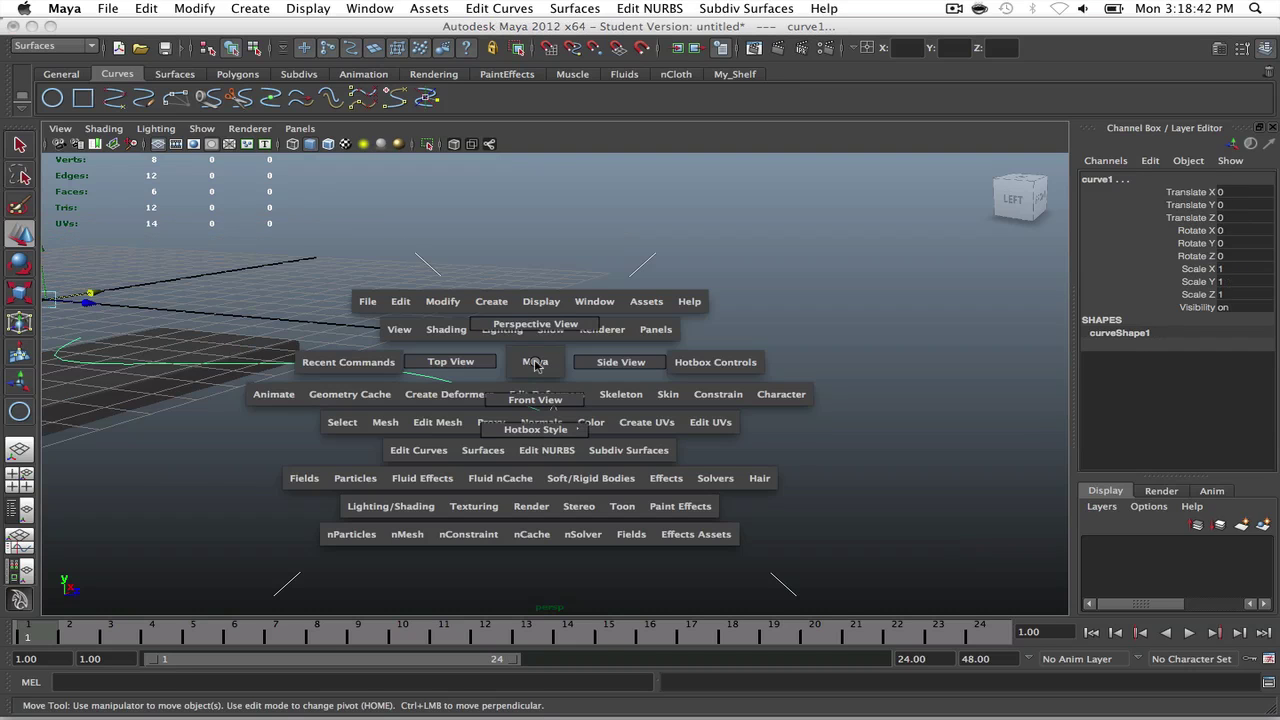
{"action": "key", "text": "space"}
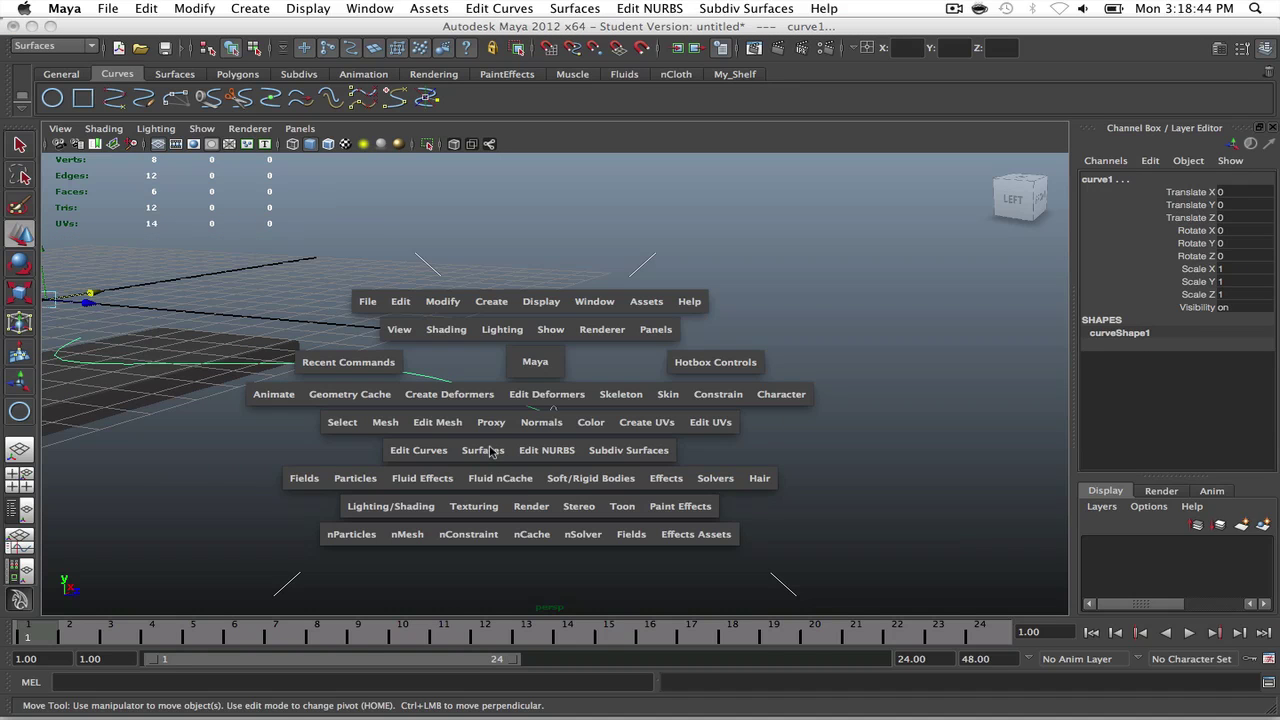
Step: Reset the Extrude options to their default settings and close the options window
{"action": "left_click_drag", "start_coordinate": [490, 452], "coordinate": [536, 528]}
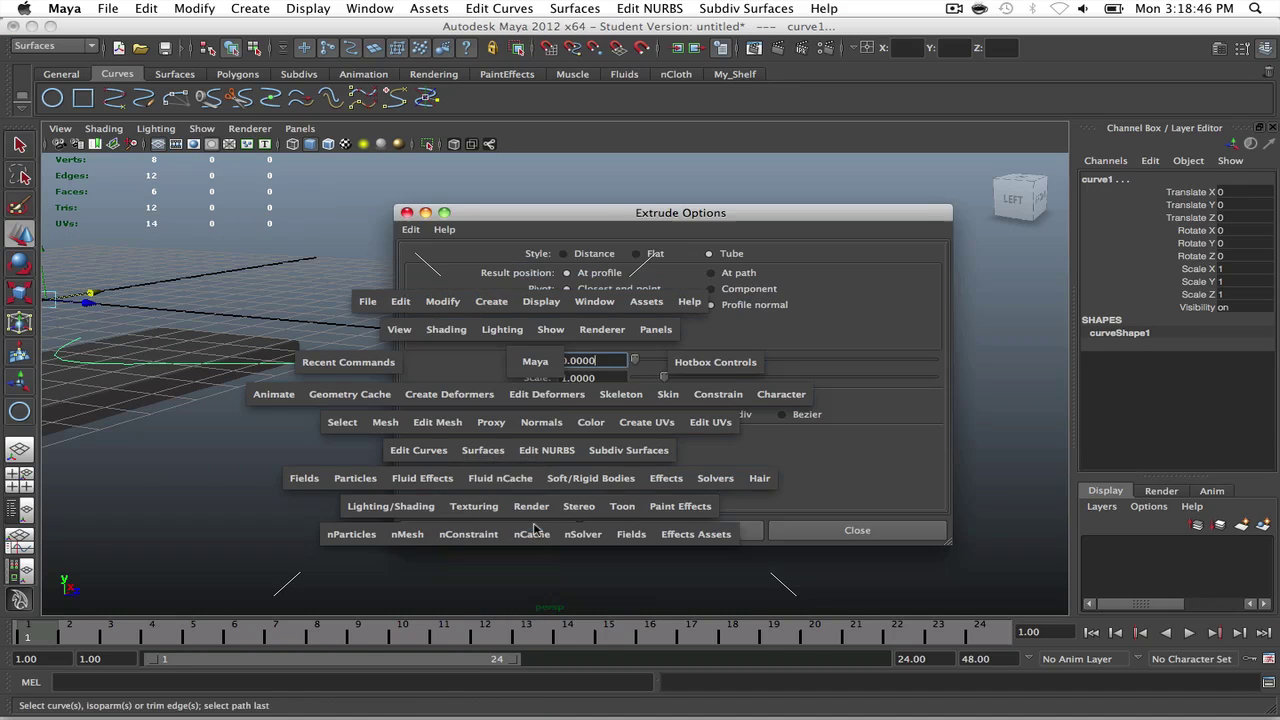
{"action": "left_click", "coordinate": [392, 262]}
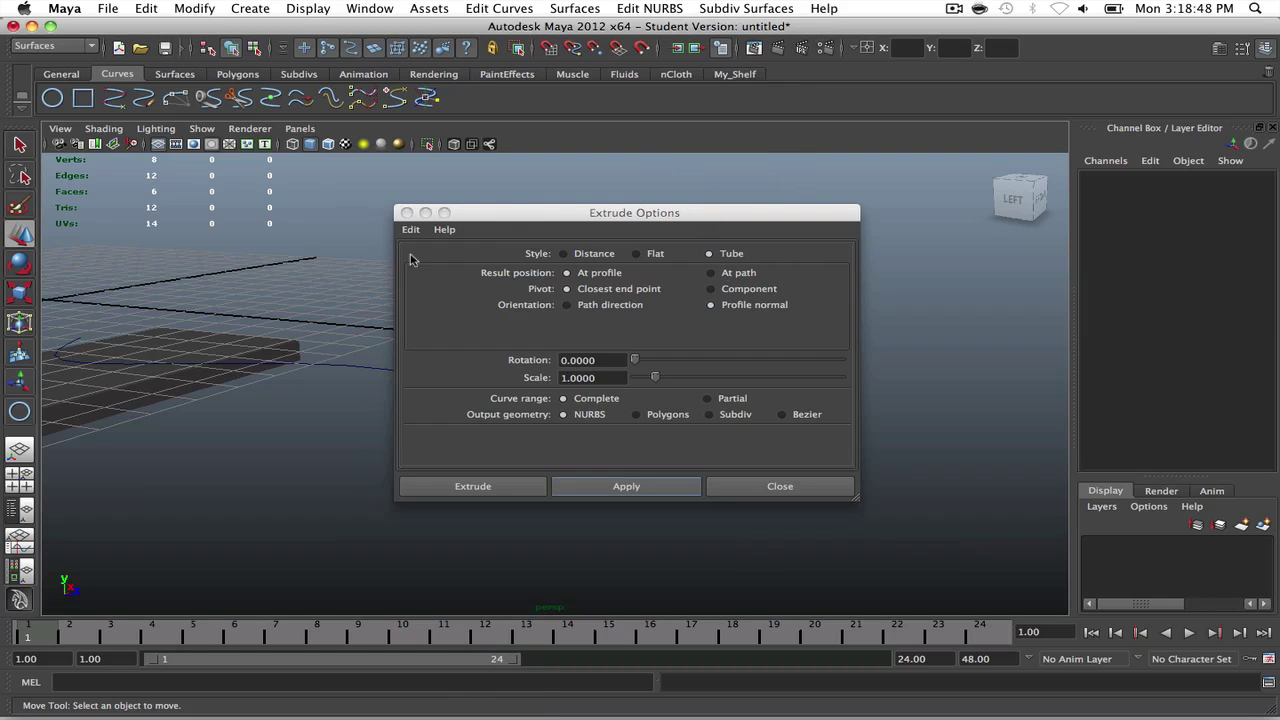
{"action": "left_click_drag", "start_coordinate": [510, 208], "coordinate": [624, 160]}
{"action": "left_click", "coordinate": [524, 181]}
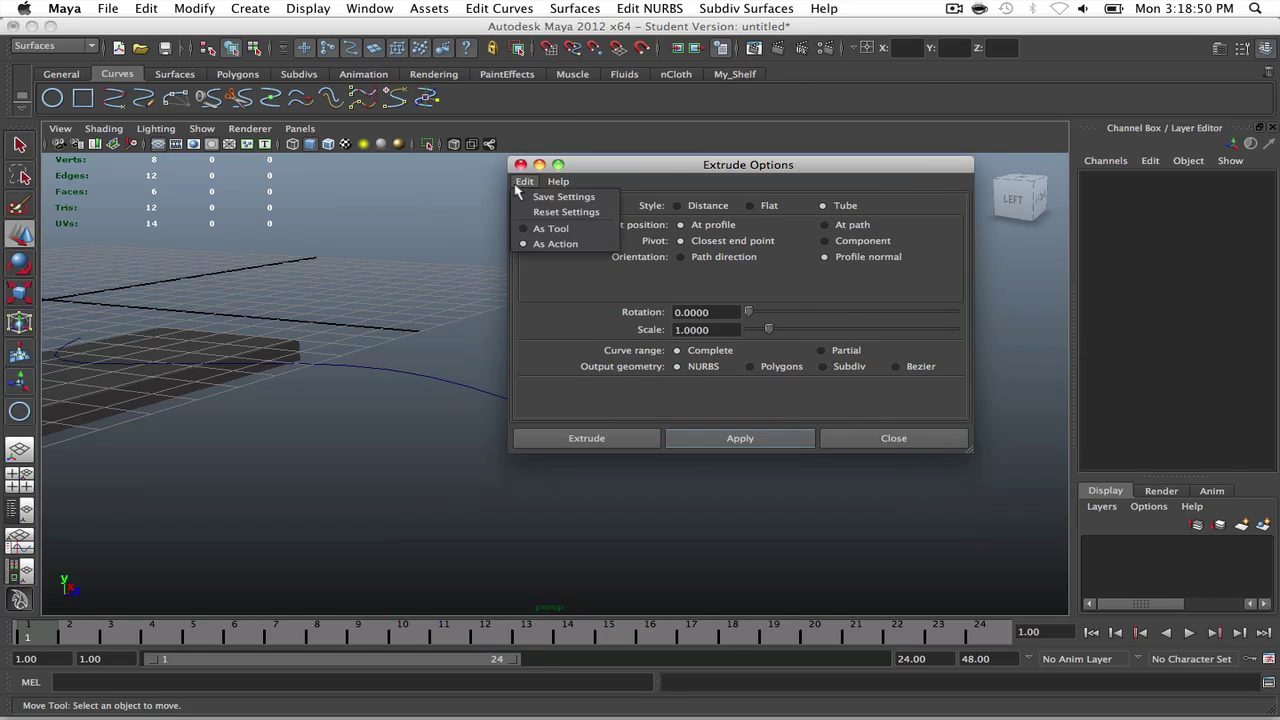
{"action": "left_click", "coordinate": [546, 213]}
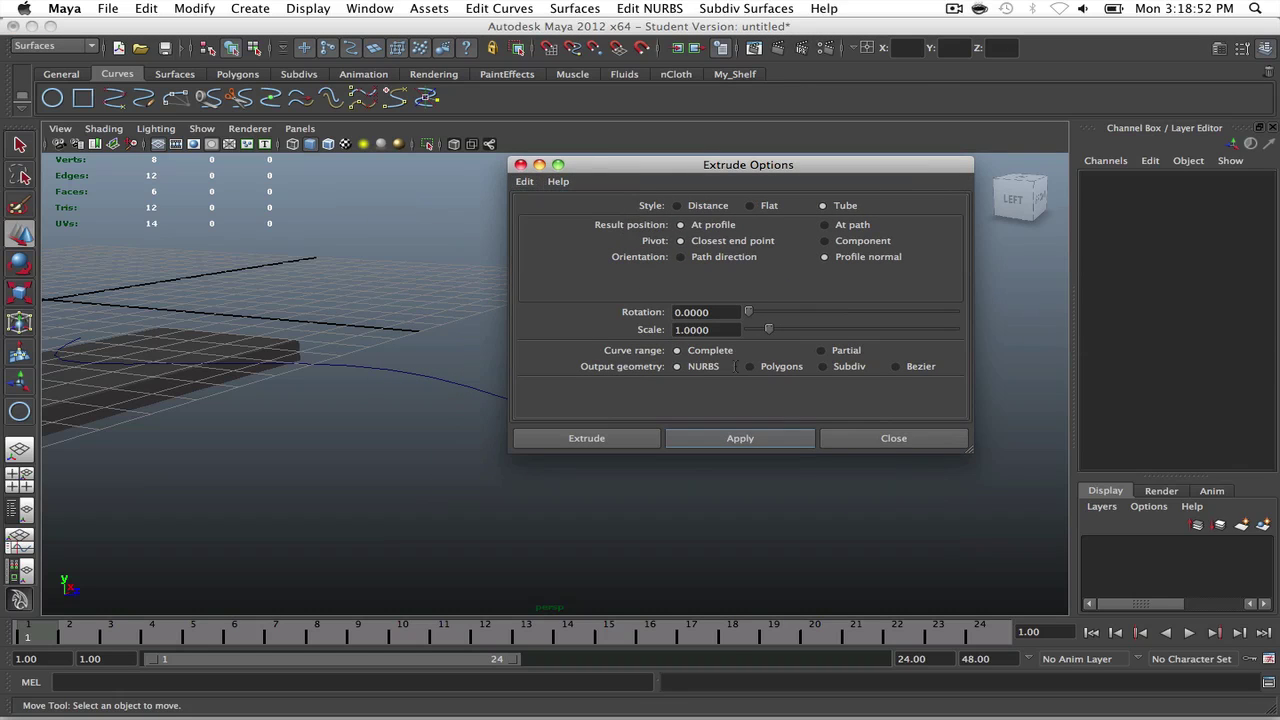
{"action": "left_click", "coordinate": [740, 438]}
{"action": "left_click", "coordinate": [934, 438]}
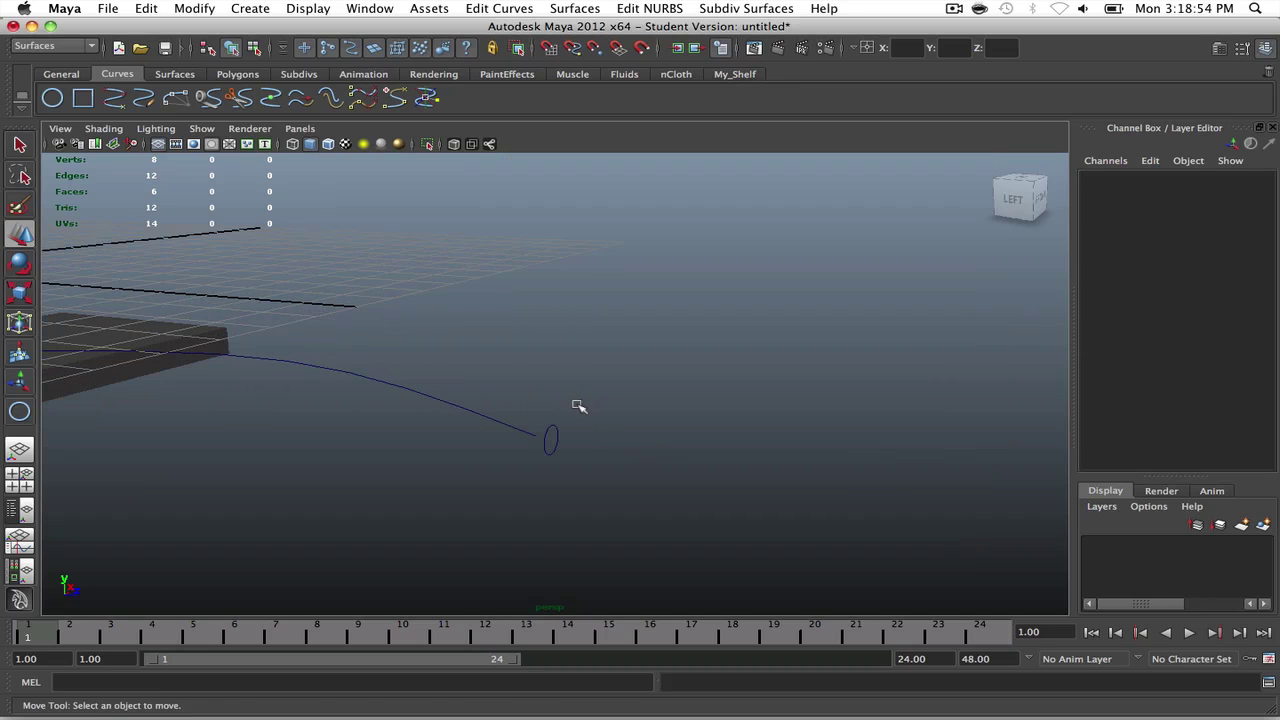
Step: Extrude the circle along curve1 with Surfaces > Extrude, creating the tube extrudedSurface1
{"action": "left_click", "coordinate": [551, 441]}
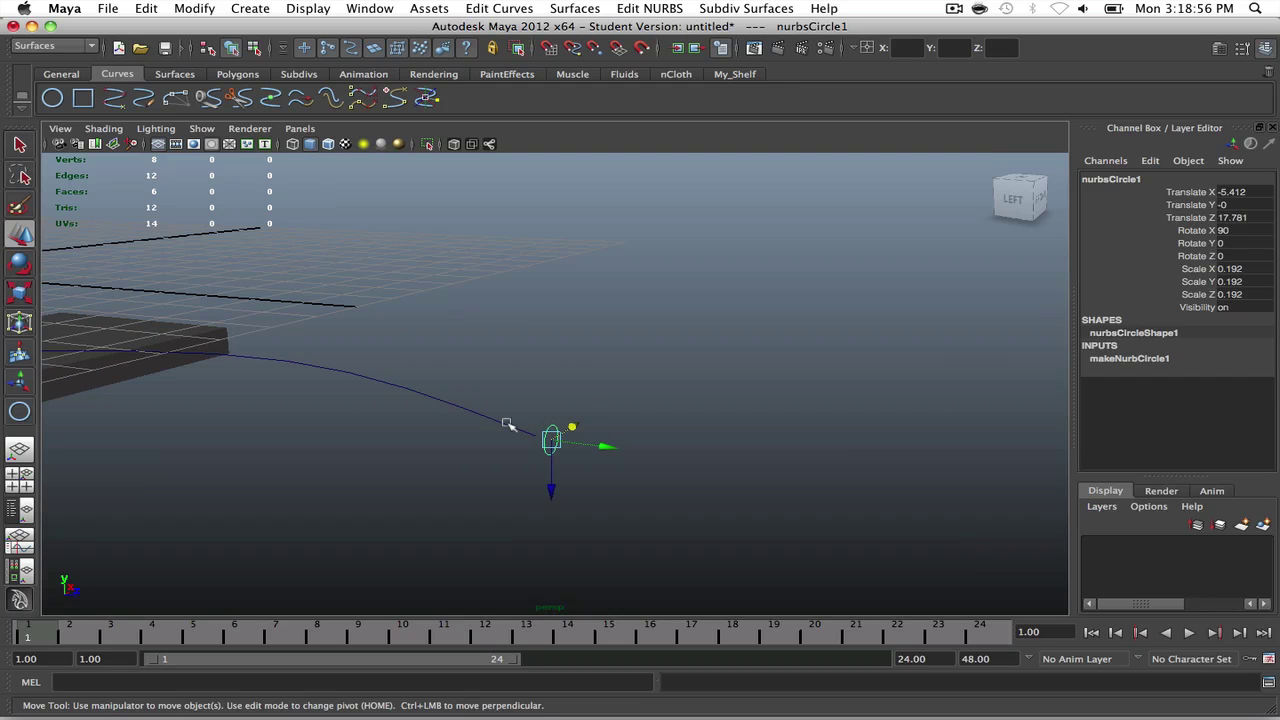
{"action": "left_click", "coordinate": [511, 427]}
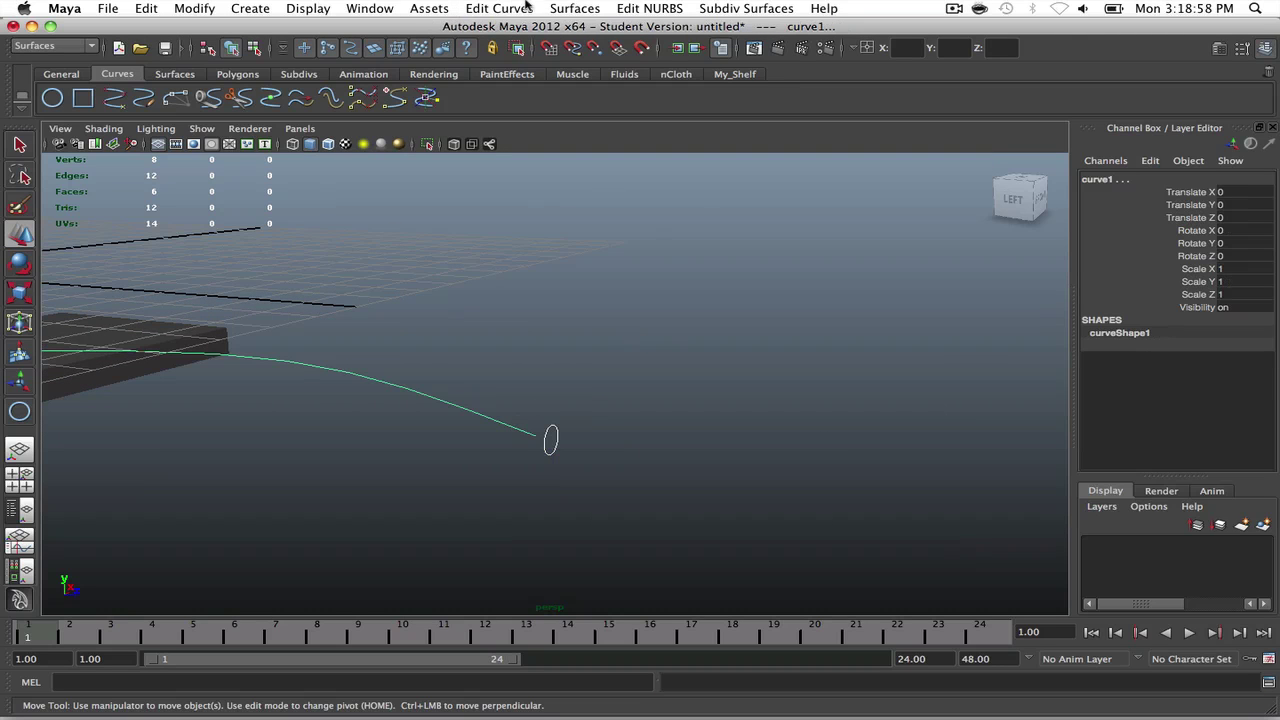
{"action": "left_click", "coordinate": [575, 8]}
{"action": "left_click", "coordinate": [620, 91]}
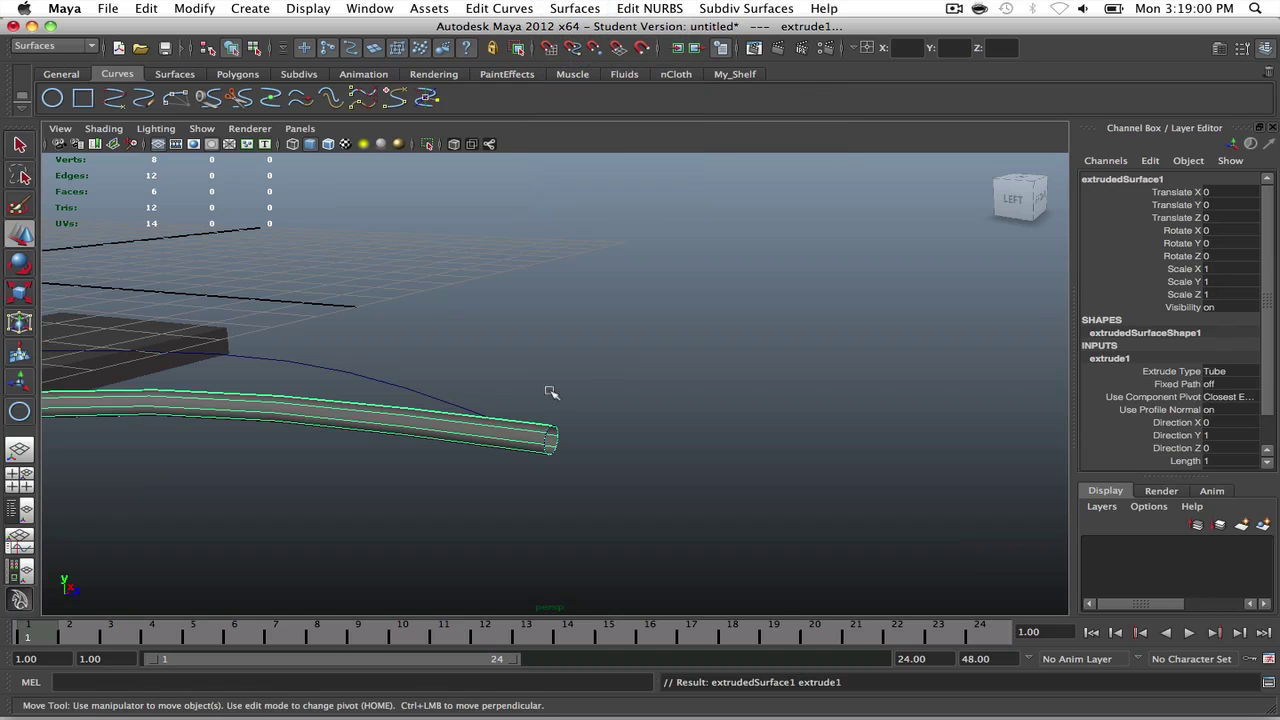
{"action": "left_click_drag", "start_coordinate": [549, 391], "coordinate": [495, 440], "text": "alt"}
{"action": "left_click_drag", "start_coordinate": [566, 503], "coordinate": [599, 426], "text": "alt"}
{"action": "left_click", "coordinate": [716, 442]}
{"action": "left_click", "coordinate": [553, 383]}
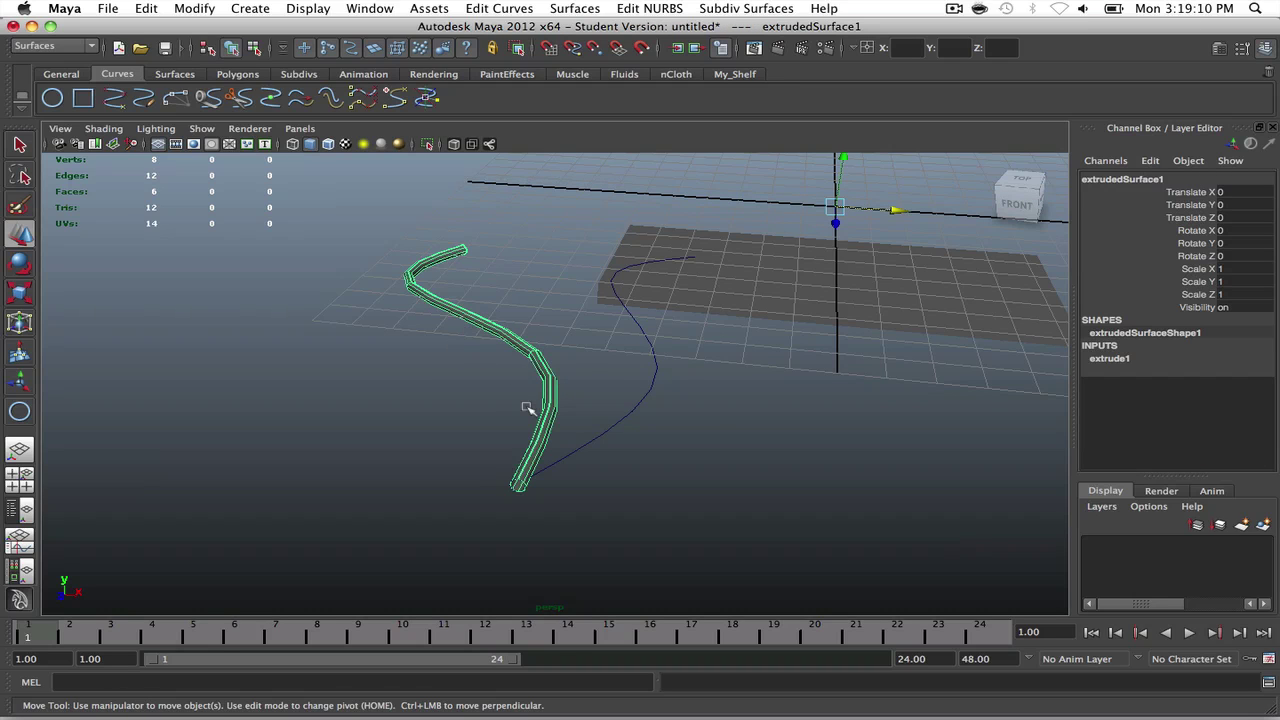
Step: Convert the tube with NURBS to Polygons set to Quads, producing the mesh nurbsToPoly1
{"action": "left_click", "coordinate": [195, 8]}
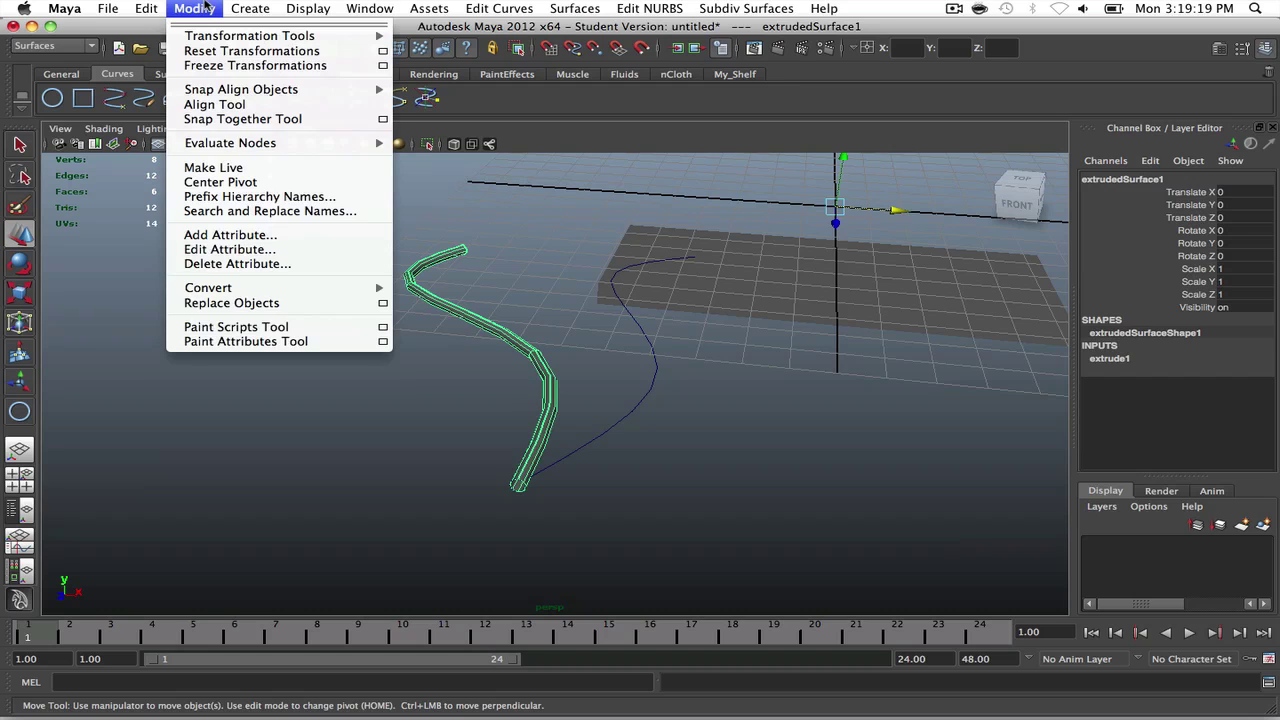
{"action": "mouse_move", "coordinate": [370, 288]}
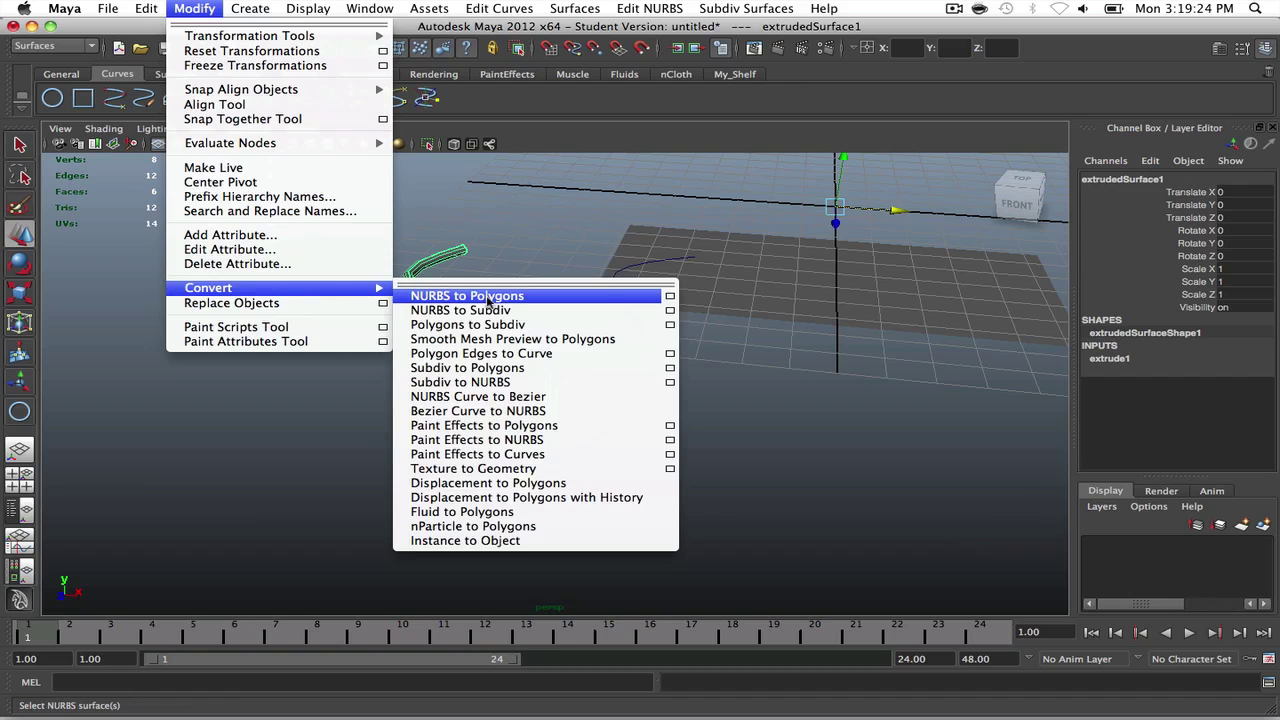
{"action": "left_click", "coordinate": [669, 296]}
{"action": "left_click", "coordinate": [526, 181]}
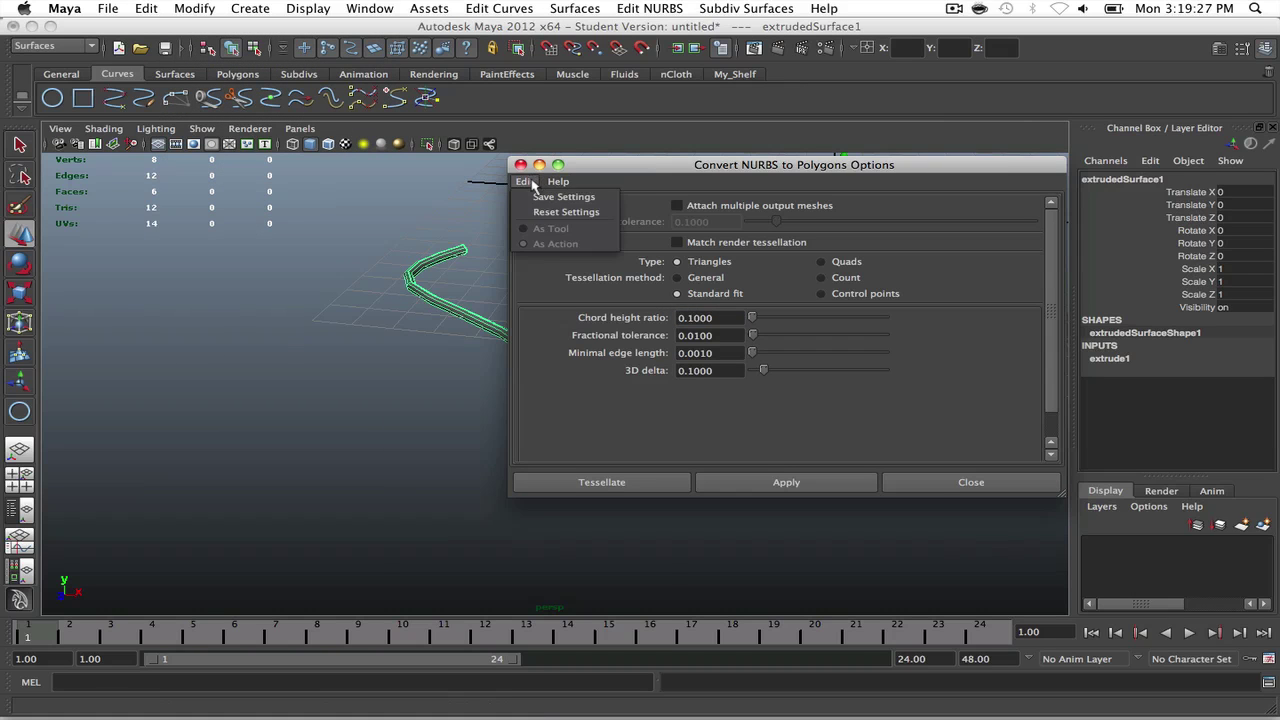
{"action": "left_click", "coordinate": [558, 198]}
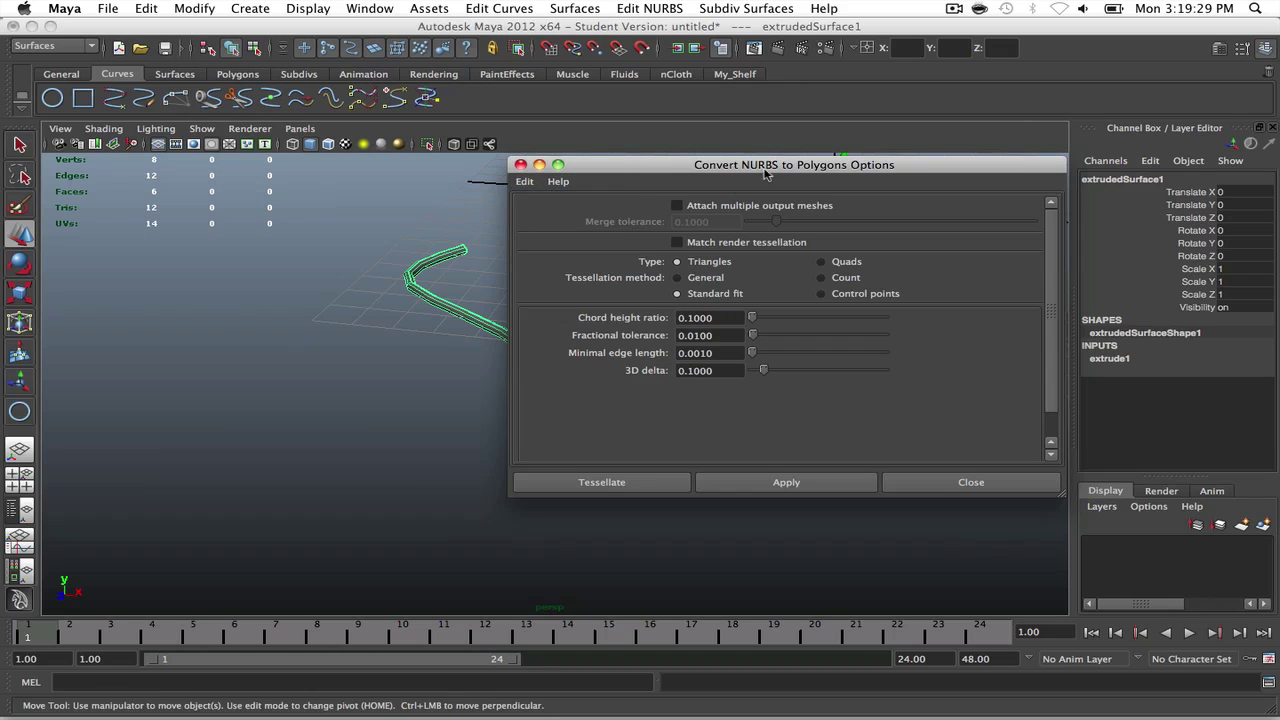
{"action": "left_click_drag", "start_coordinate": [765, 174], "coordinate": [677, 114]}
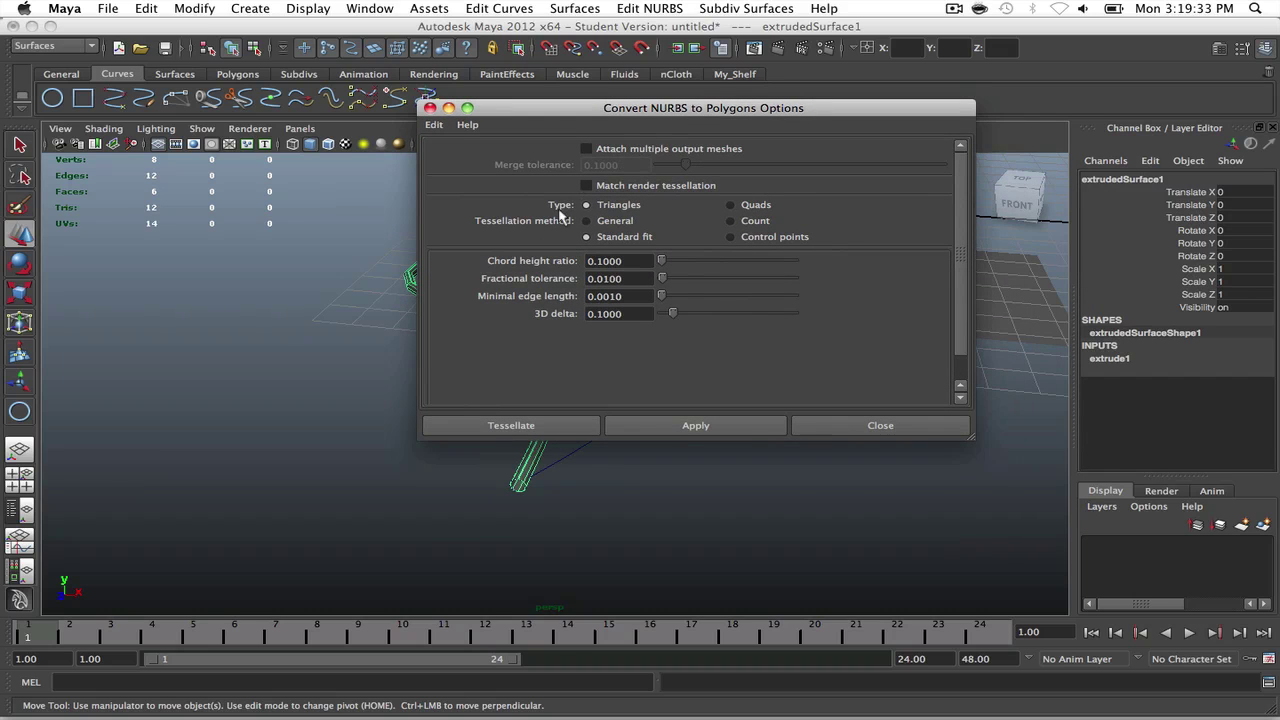
{"action": "left_click", "coordinate": [748, 205]}
{"action": "left_click", "coordinate": [695, 425]}
{"action": "left_click", "coordinate": [823, 427]}
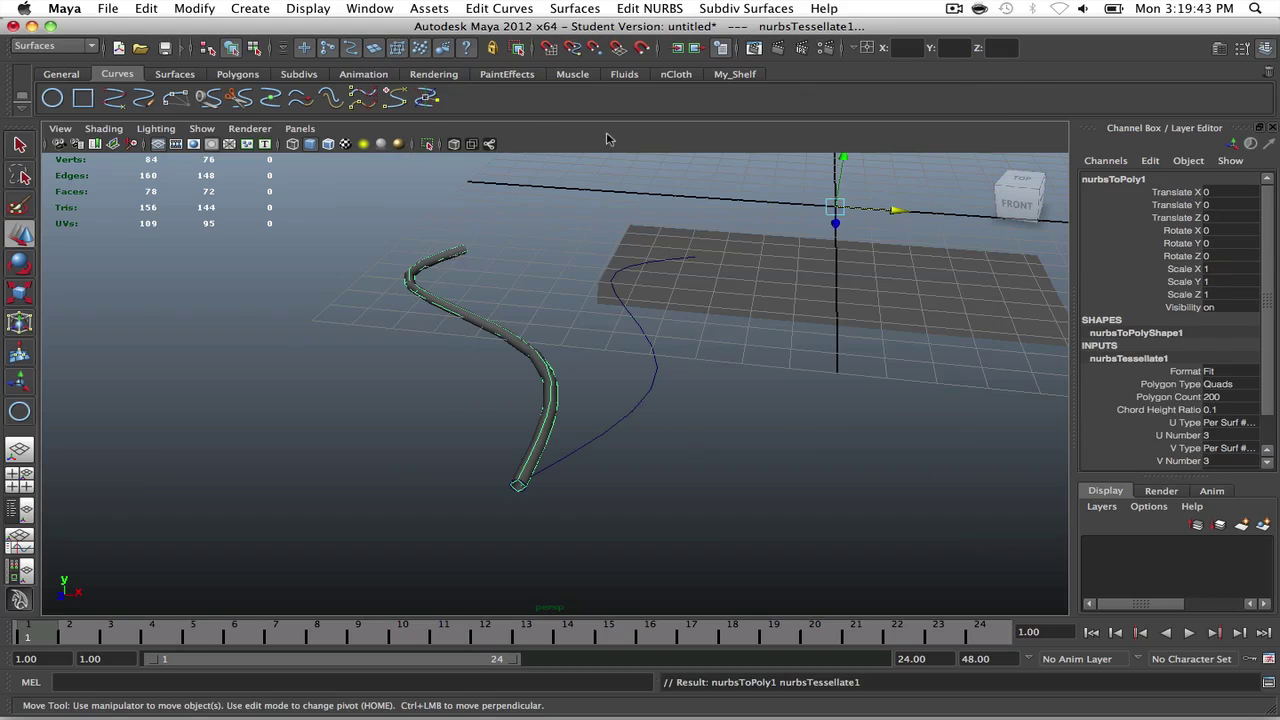
Step: Move the polygon tube nurbsToPoly1 along X to 8.517
{"action": "left_click", "coordinate": [735, 74]}
{"action": "left_click", "coordinate": [269, 97]}
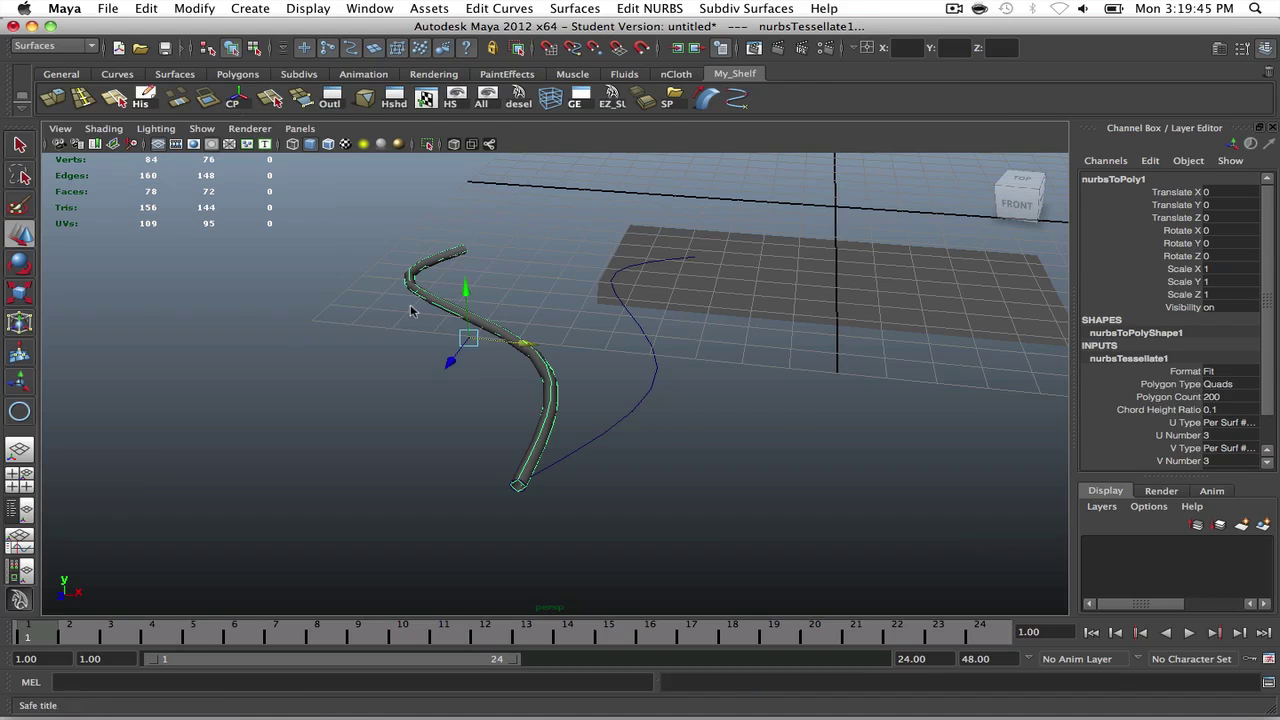
{"action": "left_click_drag", "start_coordinate": [410, 311], "coordinate": [560, 380], "text": "alt"}
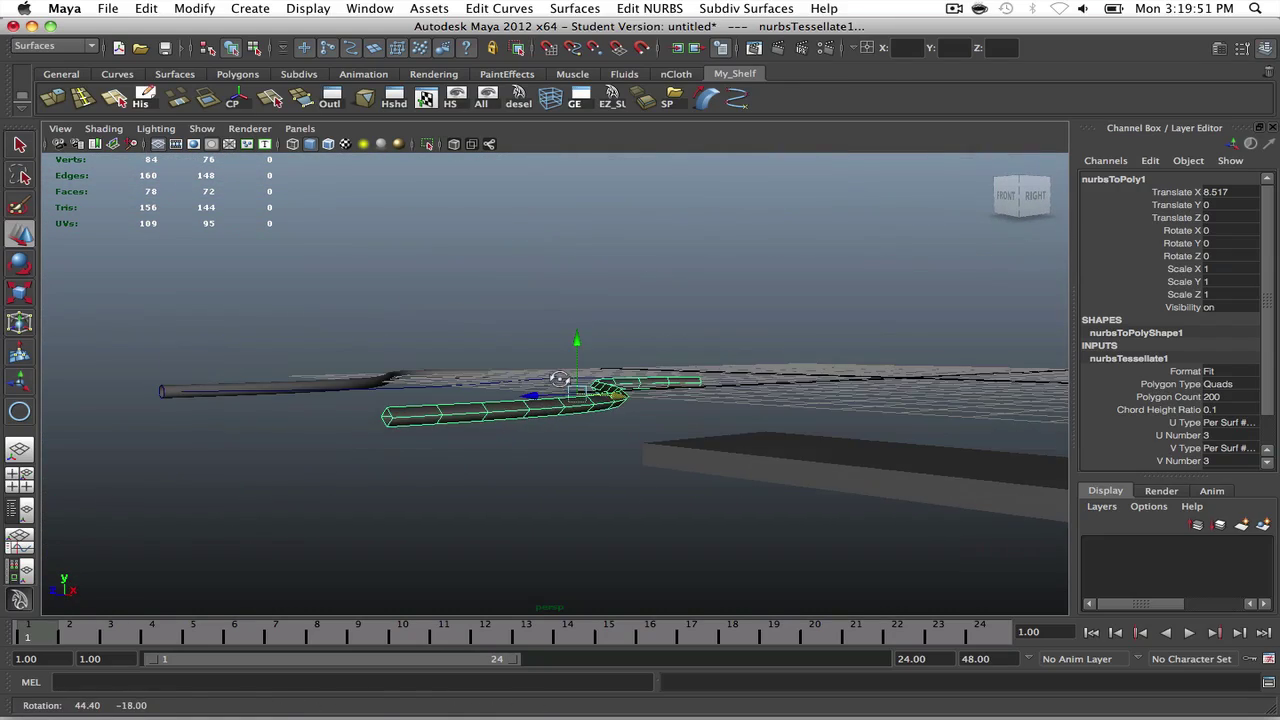
{"action": "left_click", "coordinate": [466, 337]}
{"action": "left_click_drag", "start_coordinate": [466, 337], "coordinate": [513, 461], "text": "alt"}
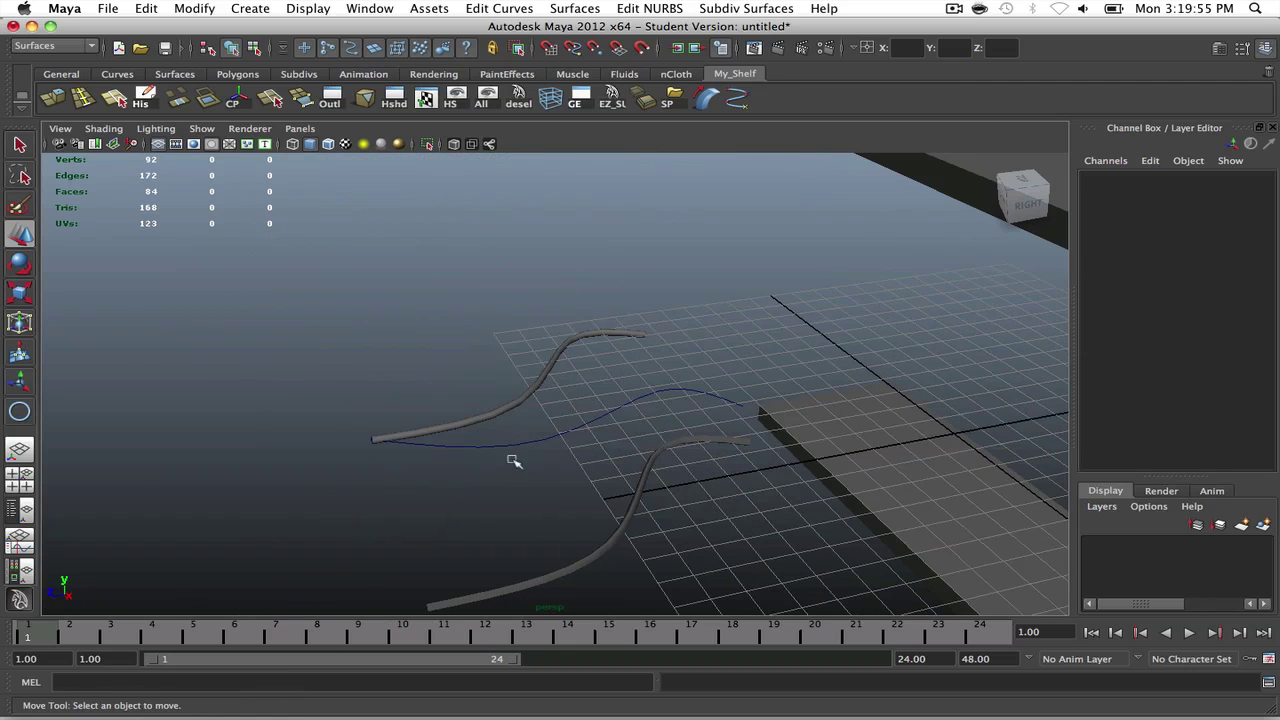
Step: Delete the leftover NURBS tube and reselect the polygon rope between the slabs
{"action": "left_click", "coordinate": [574, 440]}
{"action": "key", "text": "Delete"}
{"action": "scroll", "coordinate": [546, 449], "scroll_direction": "down", "scroll_amount": 3}
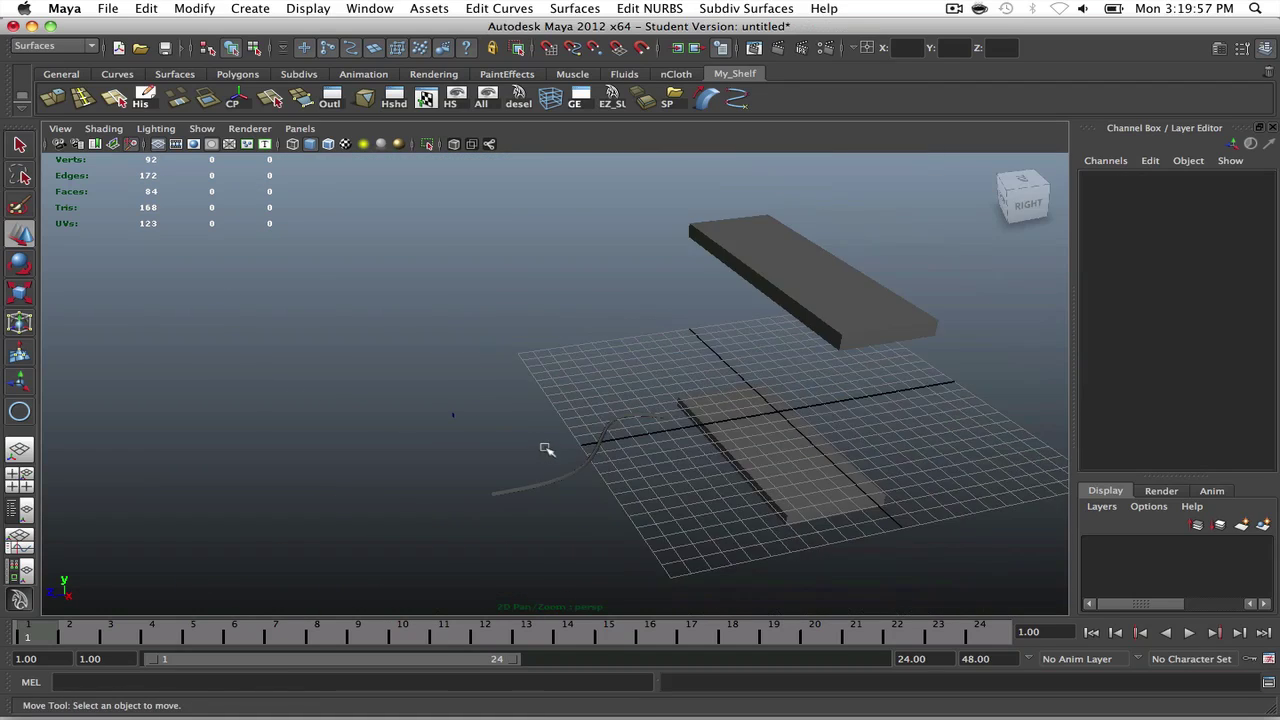
{"action": "left_click_drag", "start_coordinate": [546, 449], "coordinate": [643, 443], "text": "alt"}
{"action": "left_click", "coordinate": [648, 449]}
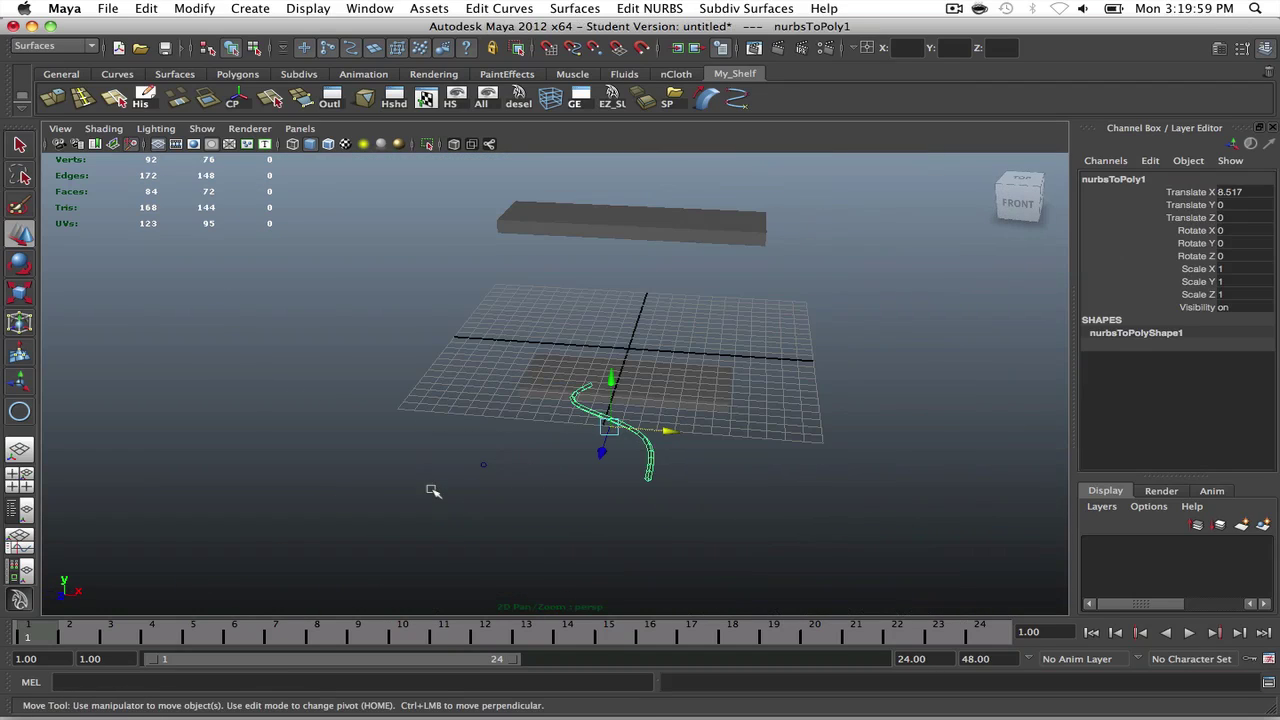
{"action": "left_click", "coordinate": [432, 490]}
{"action": "left_click", "coordinate": [652, 455]}
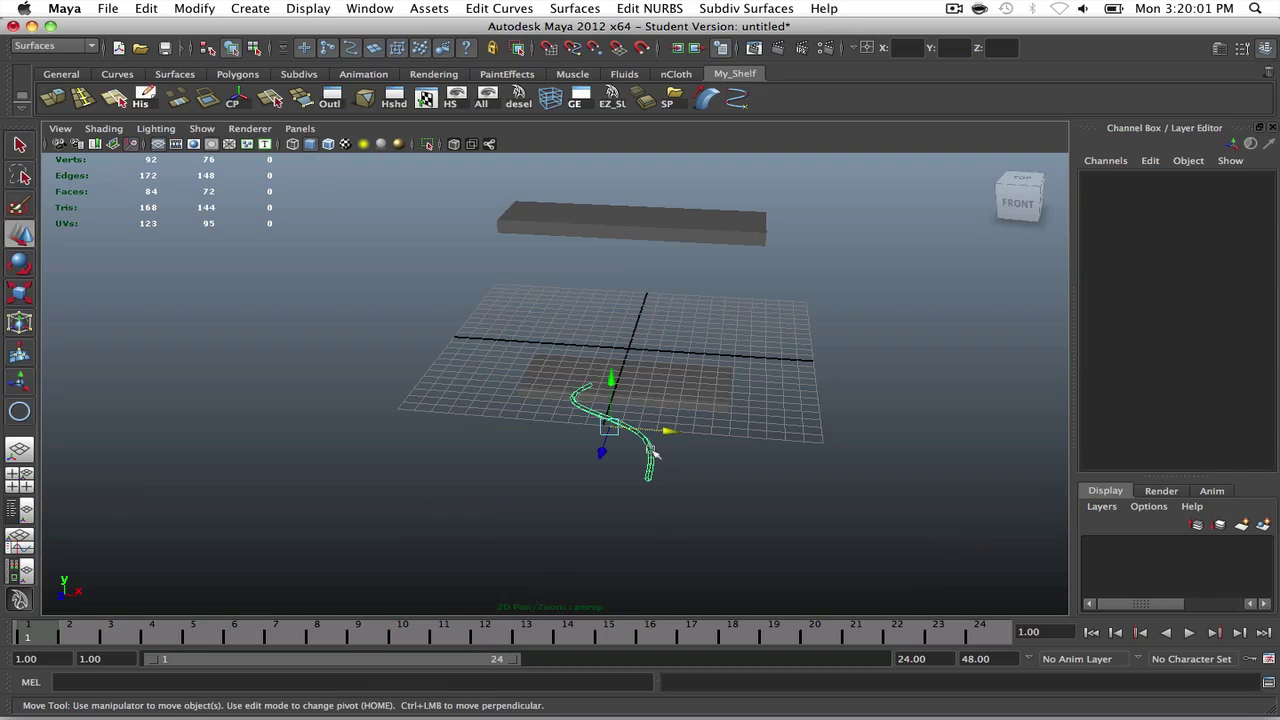
{"action": "left_click_drag", "start_coordinate": [652, 455], "coordinate": [575, 353], "text": "alt"}
Step: Set the tube's Rotate X to 90 and, in Top view, move it along Z under the top slab
{"action": "left_click", "coordinate": [1236, 231]}
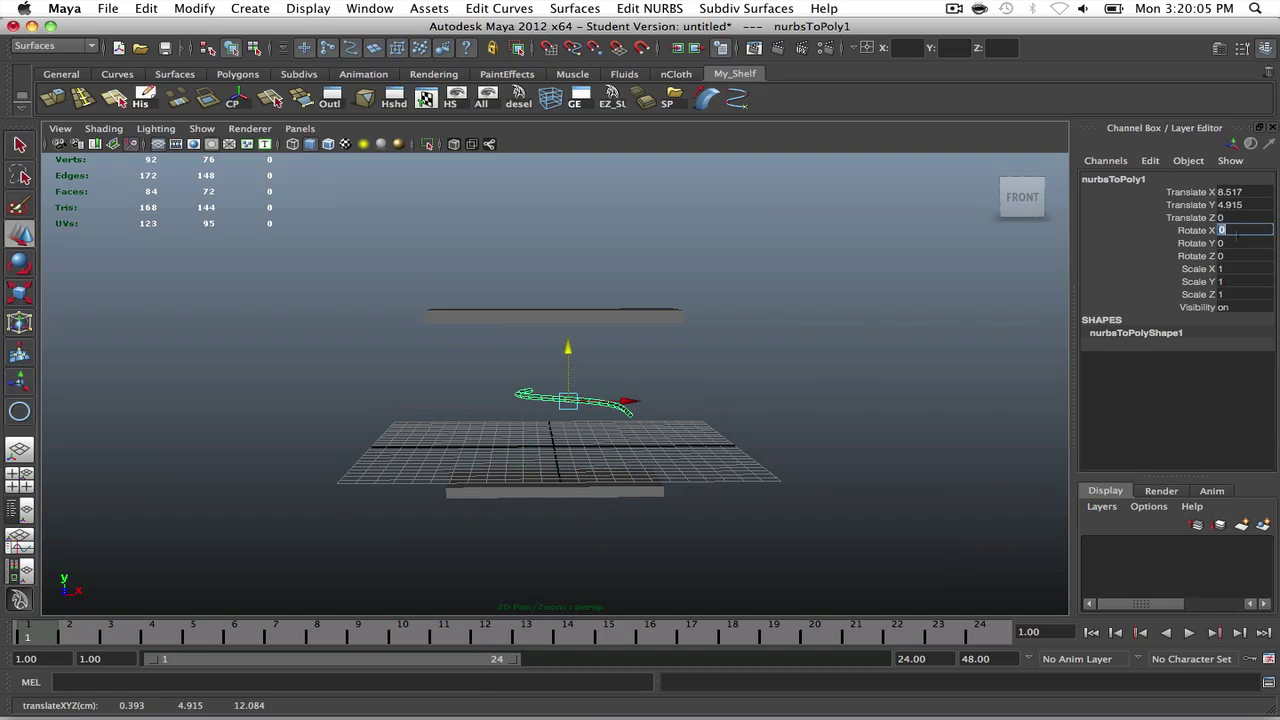
{"action": "type", "text": "90"}
{"action": "key", "text": "Return"}
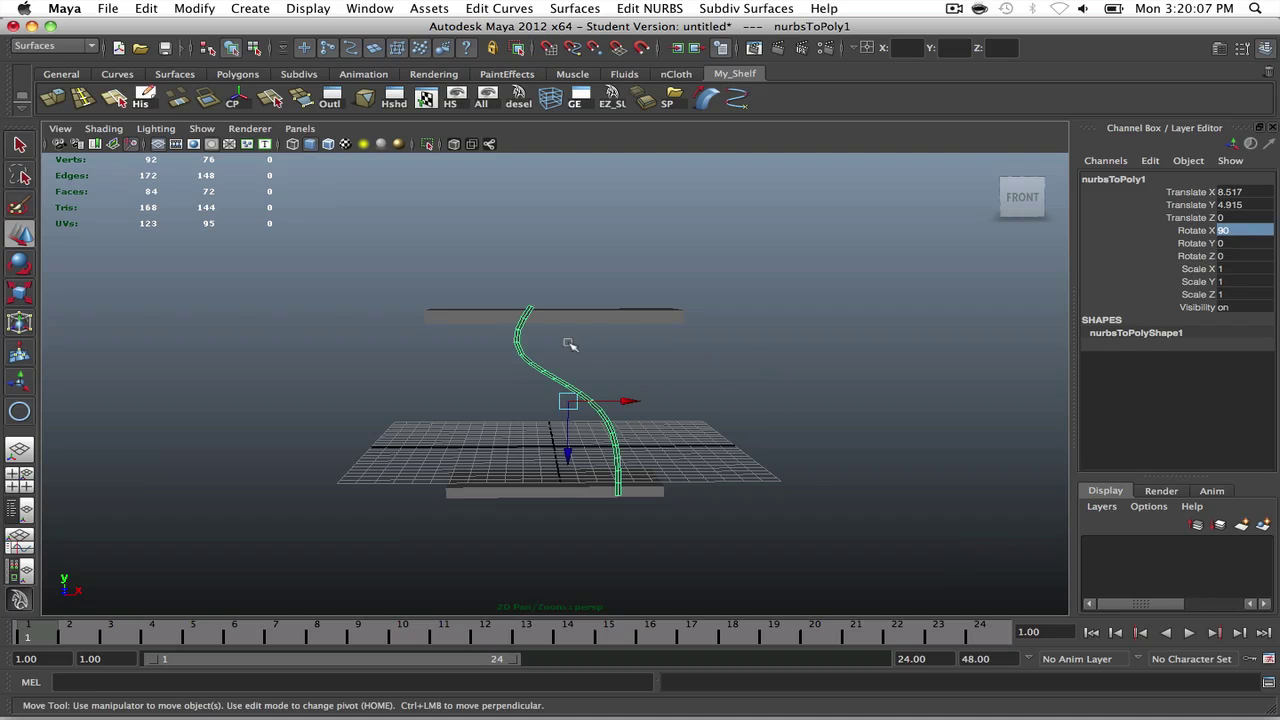
{"action": "key", "text": "space"}
{"action": "left_click_drag", "start_coordinate": [570, 262], "coordinate": [478, 262]}
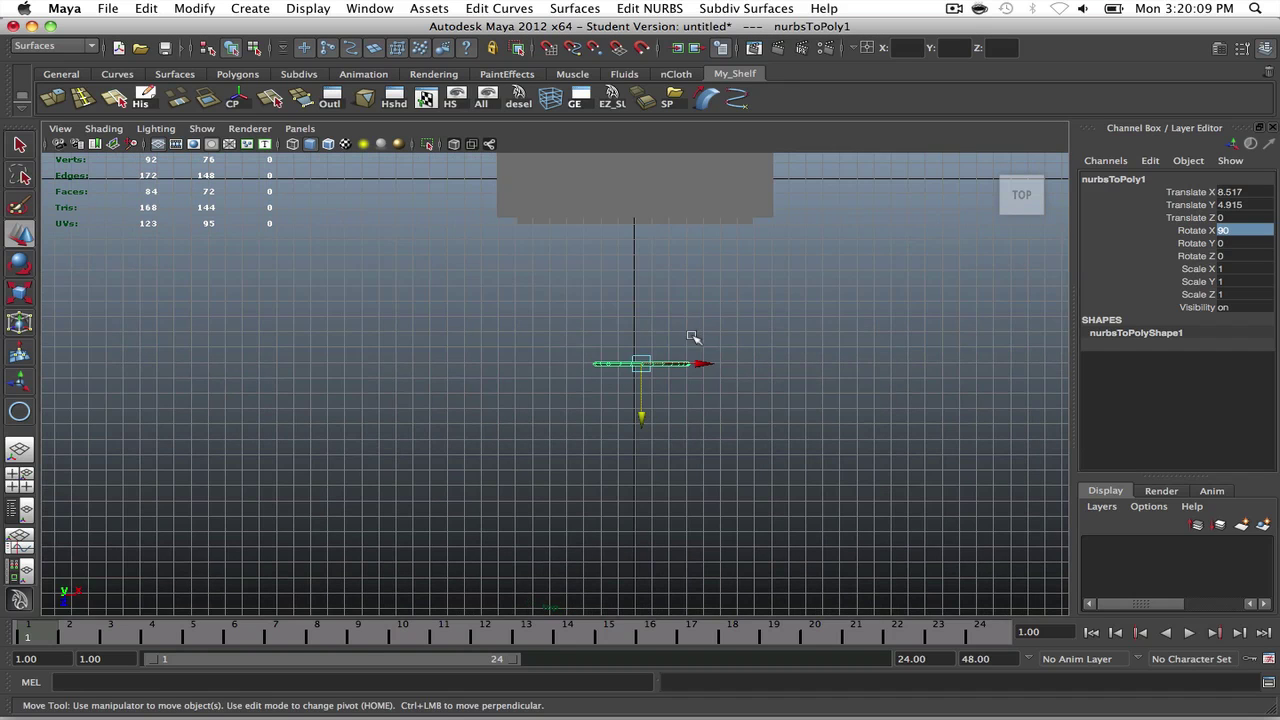
{"action": "right_click_drag", "start_coordinate": [692, 337], "coordinate": [600, 429], "text": "alt"}
{"action": "middle_click_drag", "start_coordinate": [600, 429], "coordinate": [586, 517], "text": "alt"}
{"action": "left_click_drag", "start_coordinate": [586, 517], "coordinate": [584, 372]}
Step: In Front view, shrink the tube to 0.848 scale and lower it to Translate Y 3.736
{"action": "key", "text": "space"}
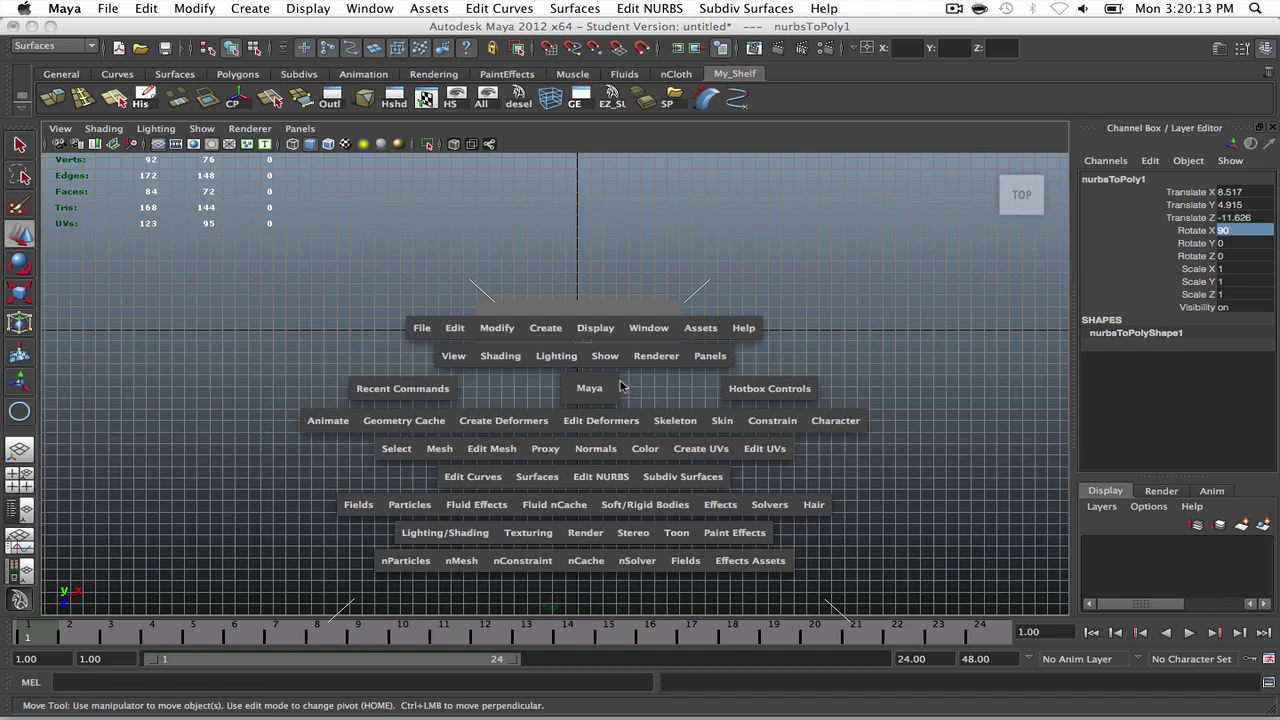
{"action": "left_click", "coordinate": [617, 390]}
{"action": "key", "text": "space"}
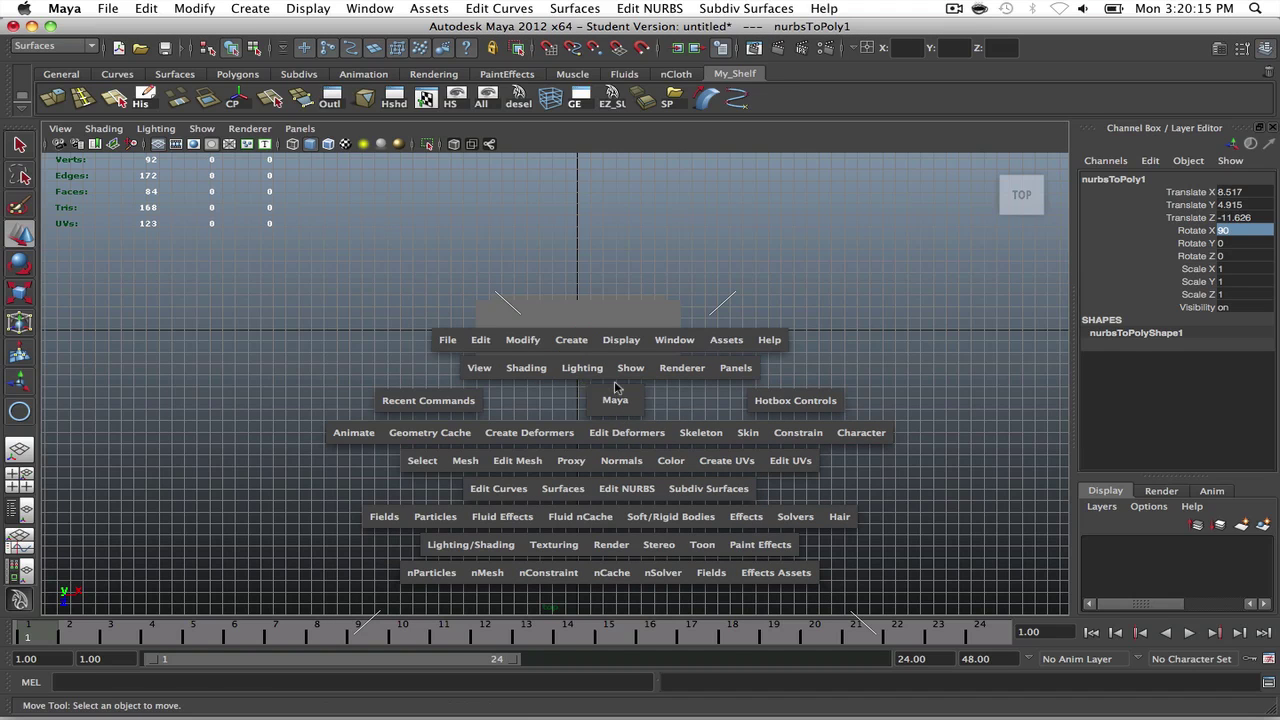
{"action": "key", "text": "space"}
{"action": "left_click_drag", "start_coordinate": [609, 391], "coordinate": [607, 438]}
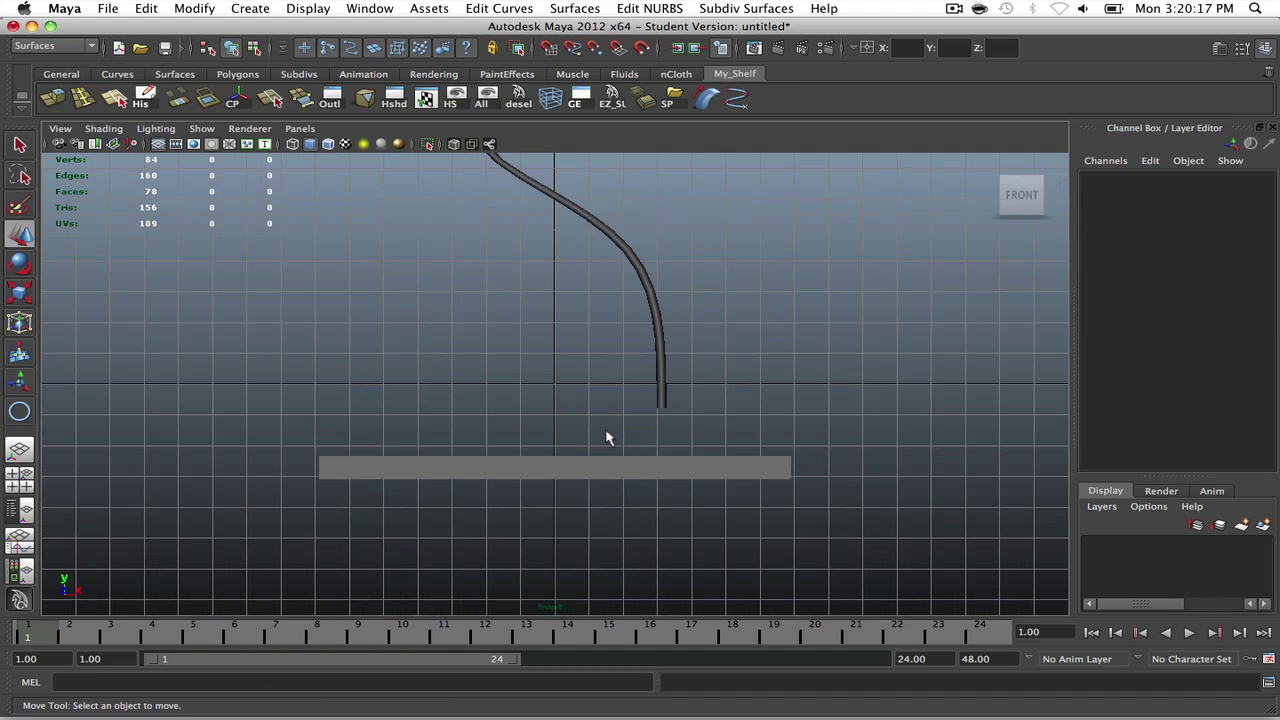
{"action": "left_click", "coordinate": [571, 340]}
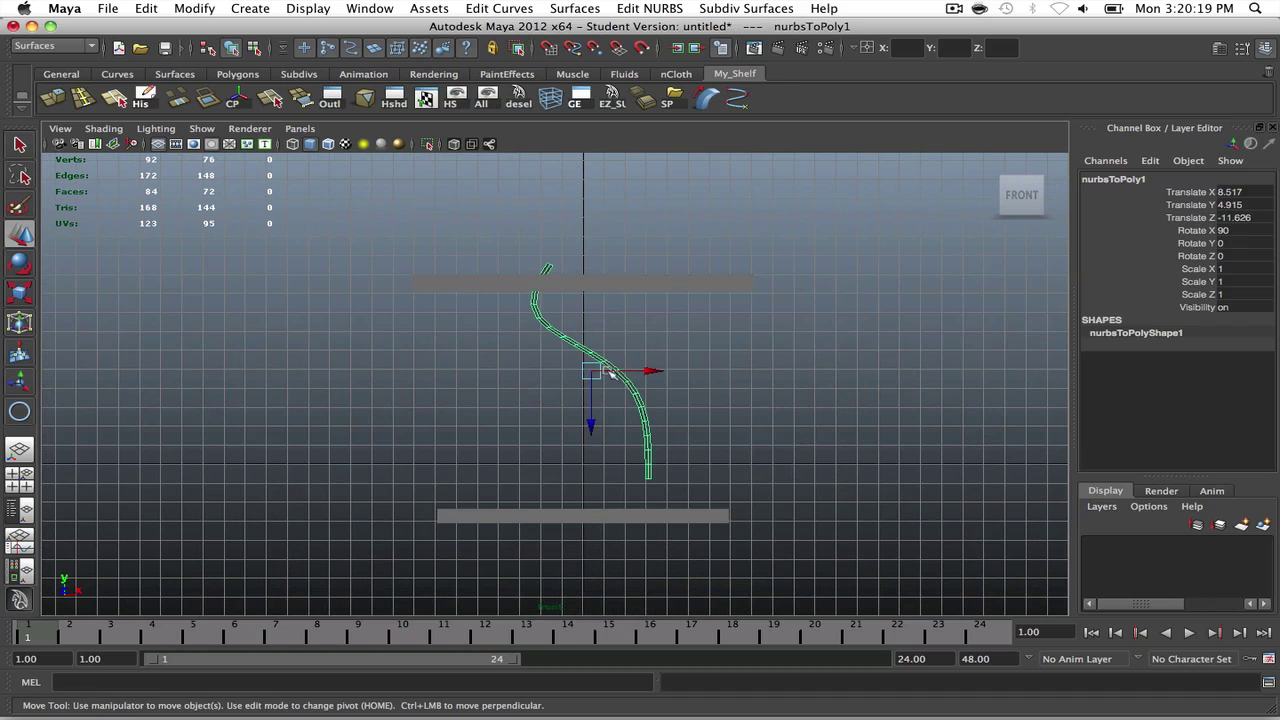
{"action": "key", "text": "e"}
{"action": "key", "text": "r"}
{"action": "left_click_drag", "start_coordinate": [591, 371], "coordinate": [580, 368]}
{"action": "key", "text": "w"}
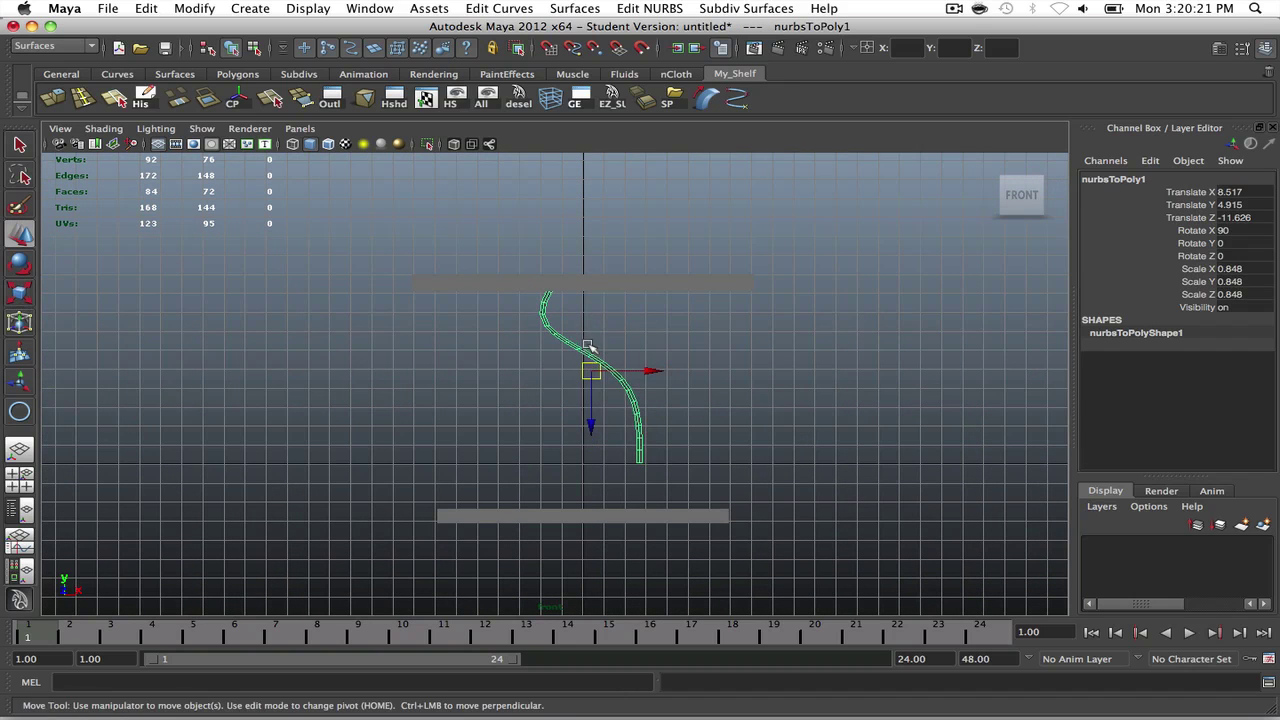
{"action": "left_click_drag", "start_coordinate": [592, 428], "coordinate": [591, 452]}
Step: Rescale the tube to 0.934 and nudge it slightly lower before deselecting it
{"action": "key", "text": "r"}
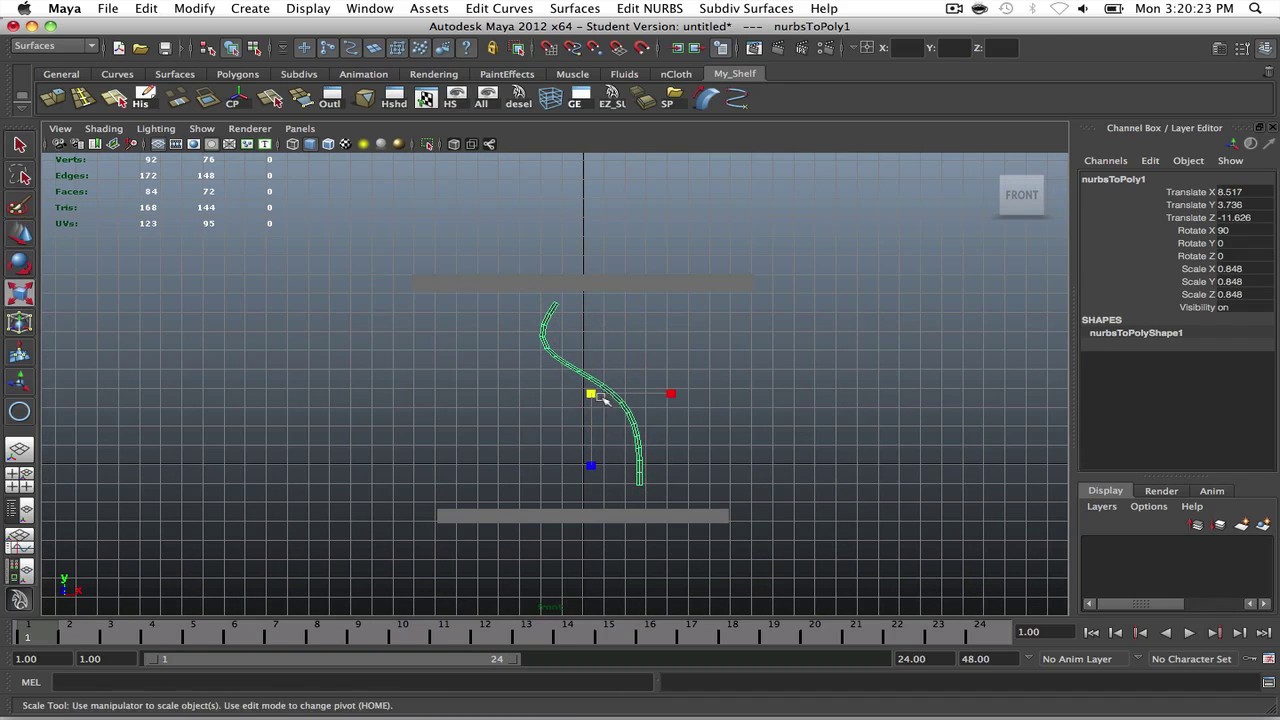
{"action": "left_click_drag", "start_coordinate": [594, 394], "coordinate": [672, 386]}
{"action": "key", "text": "w"}
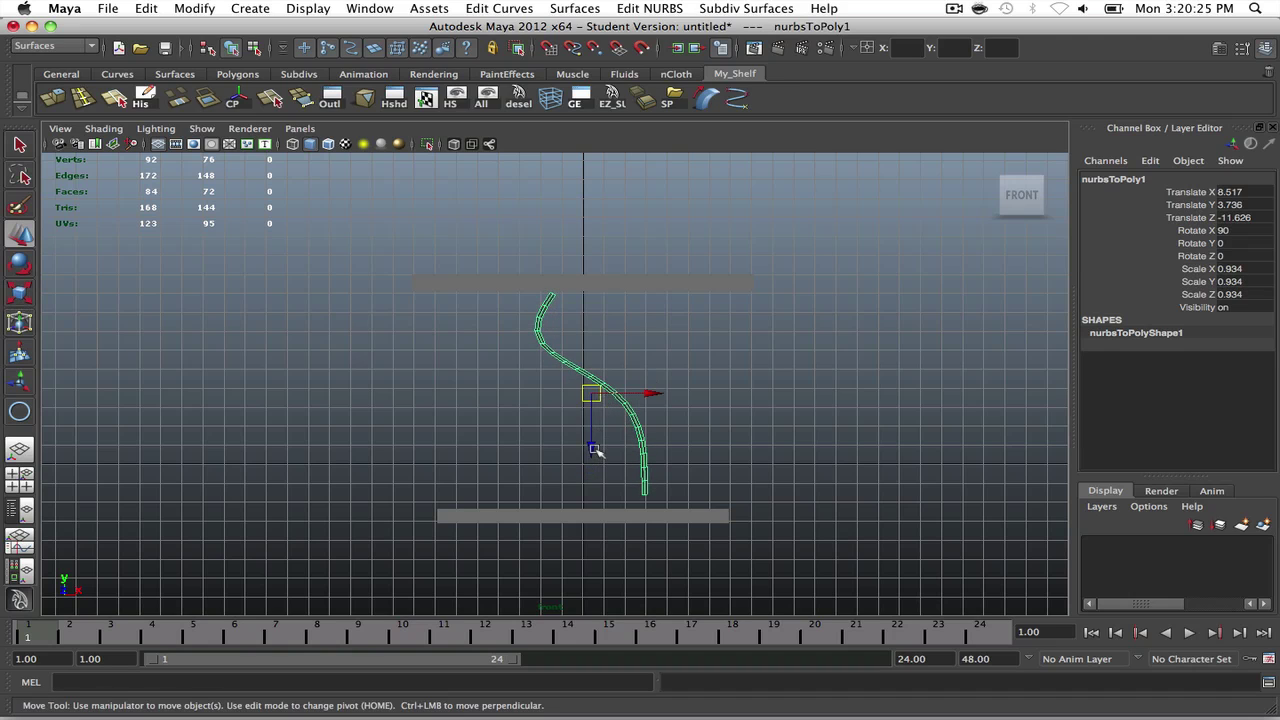
{"action": "left_click_drag", "start_coordinate": [594, 450], "coordinate": [594, 458]}
{"action": "left_click", "coordinate": [698, 383]}
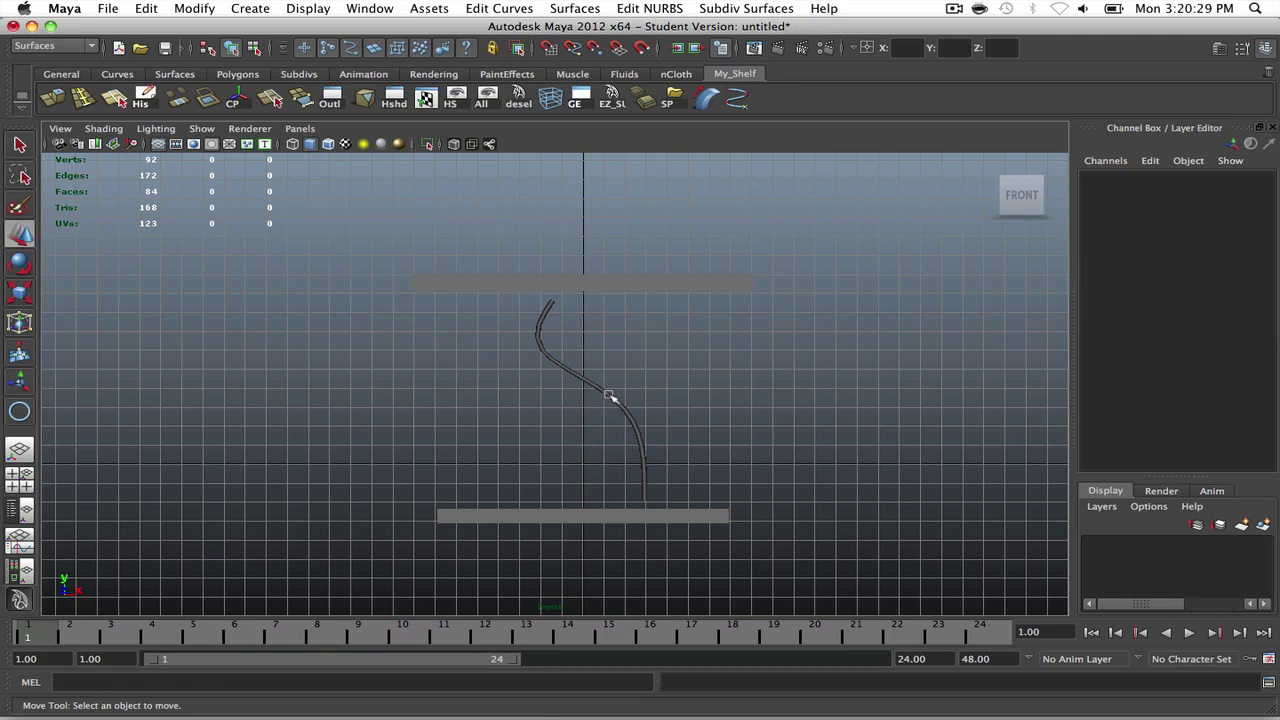
Step: Zoom in, select the upright tube mesh nurbsToPoly1 and show the nCloth shelf
{"action": "scroll", "coordinate": [609, 397], "scroll_direction": "up", "scroll_amount": 2}
{"action": "scroll", "coordinate": [703, 397], "scroll_direction": "up", "scroll_amount": 2}
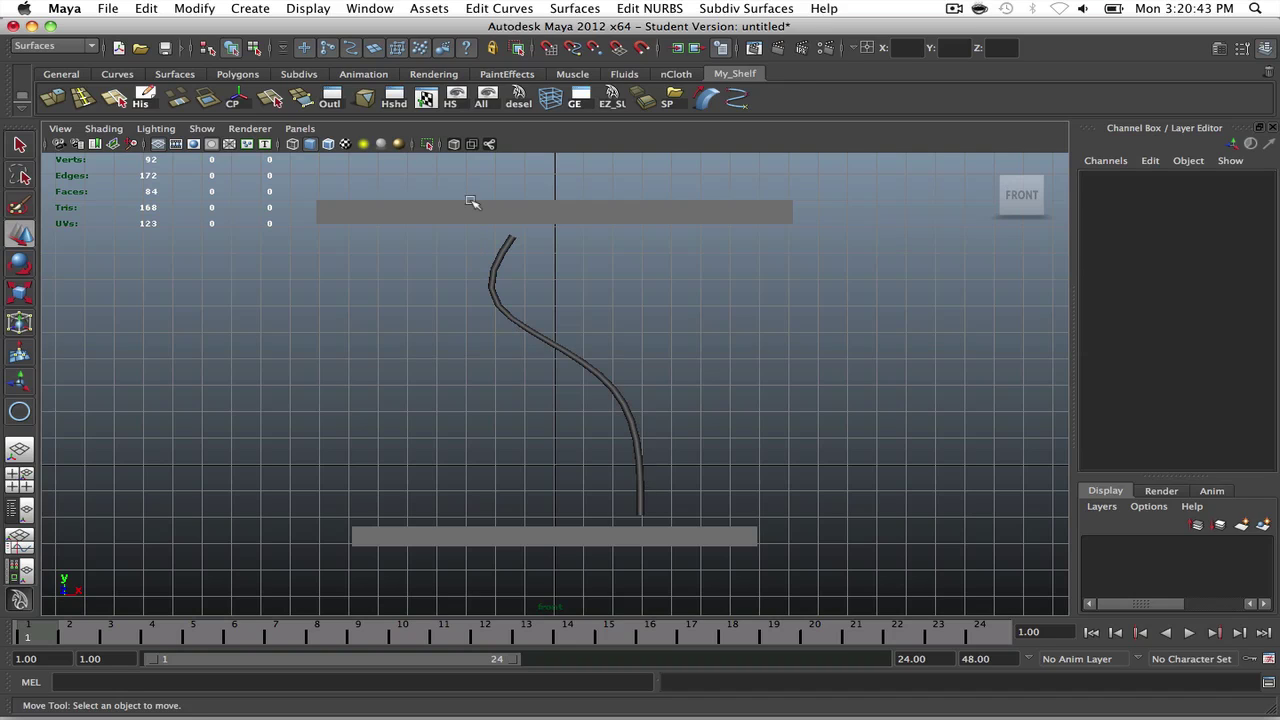
{"action": "left_click", "coordinate": [590, 370]}
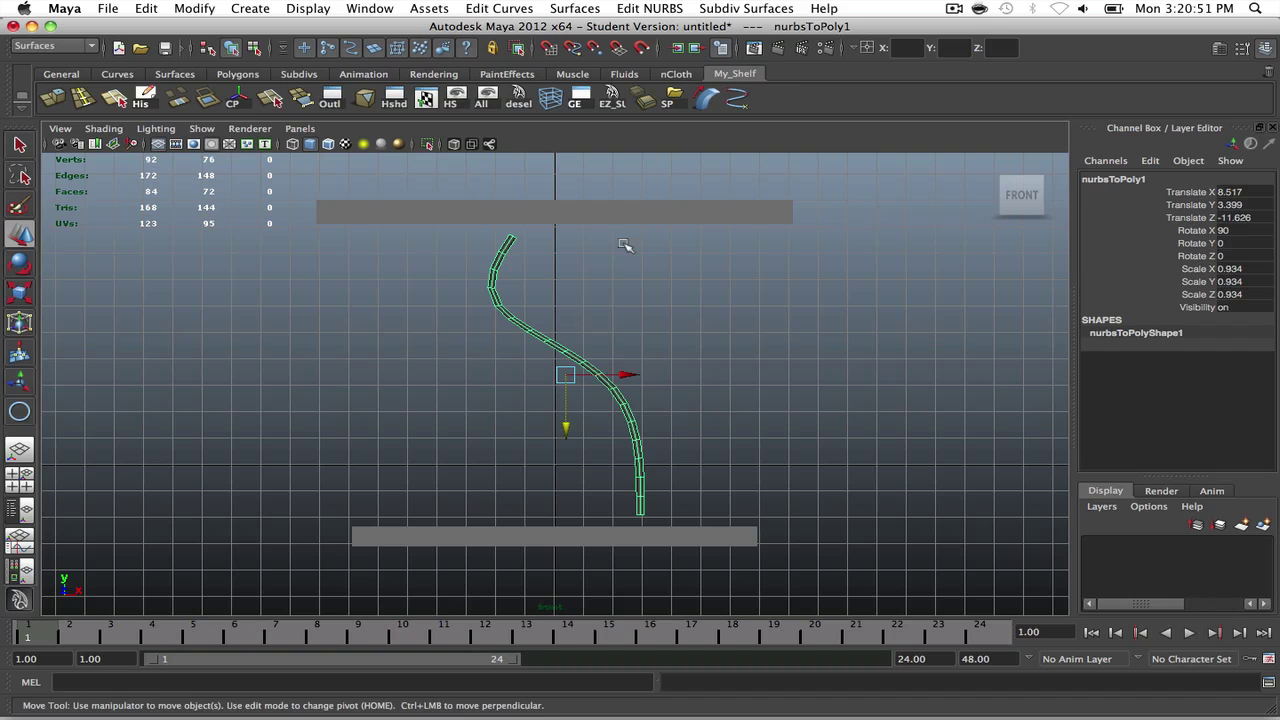
{"action": "left_click", "coordinate": [677, 74]}
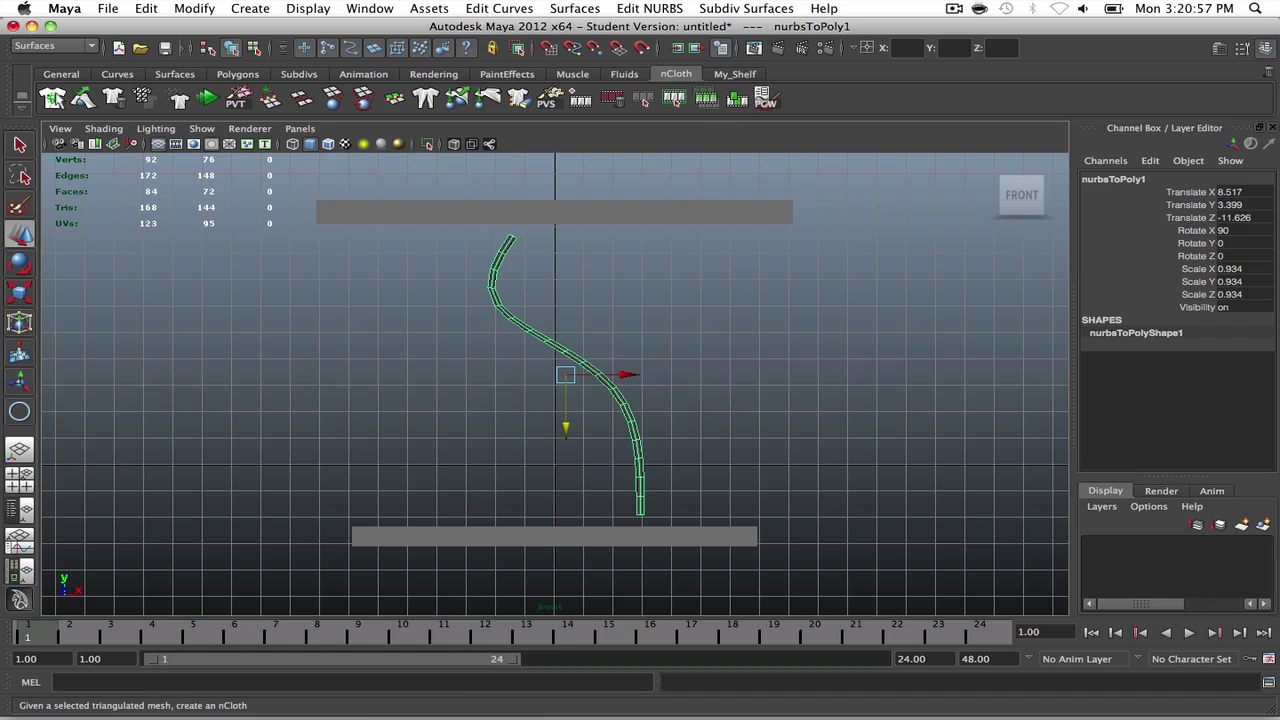
{"action": "left_click", "coordinate": [53, 97]}
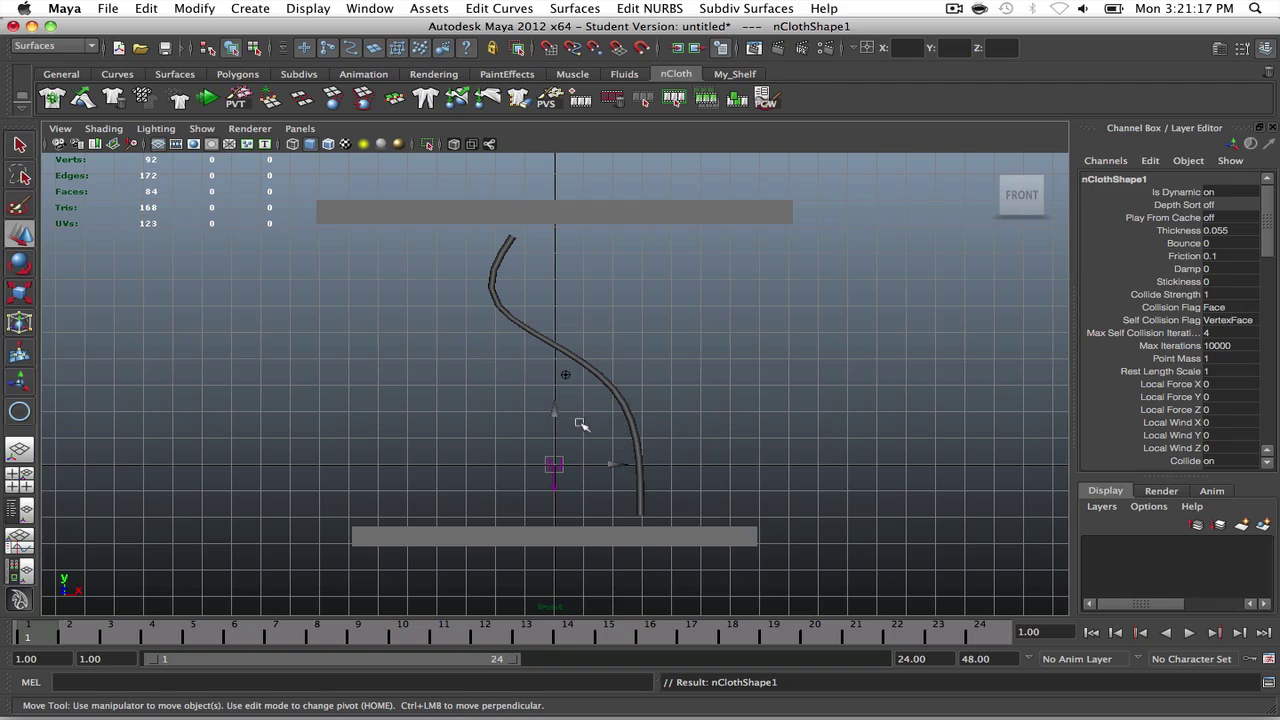
Step: Select the rope mesh with the bottom slab and make them nCloth
{"action": "left_click", "coordinate": [610, 452]}
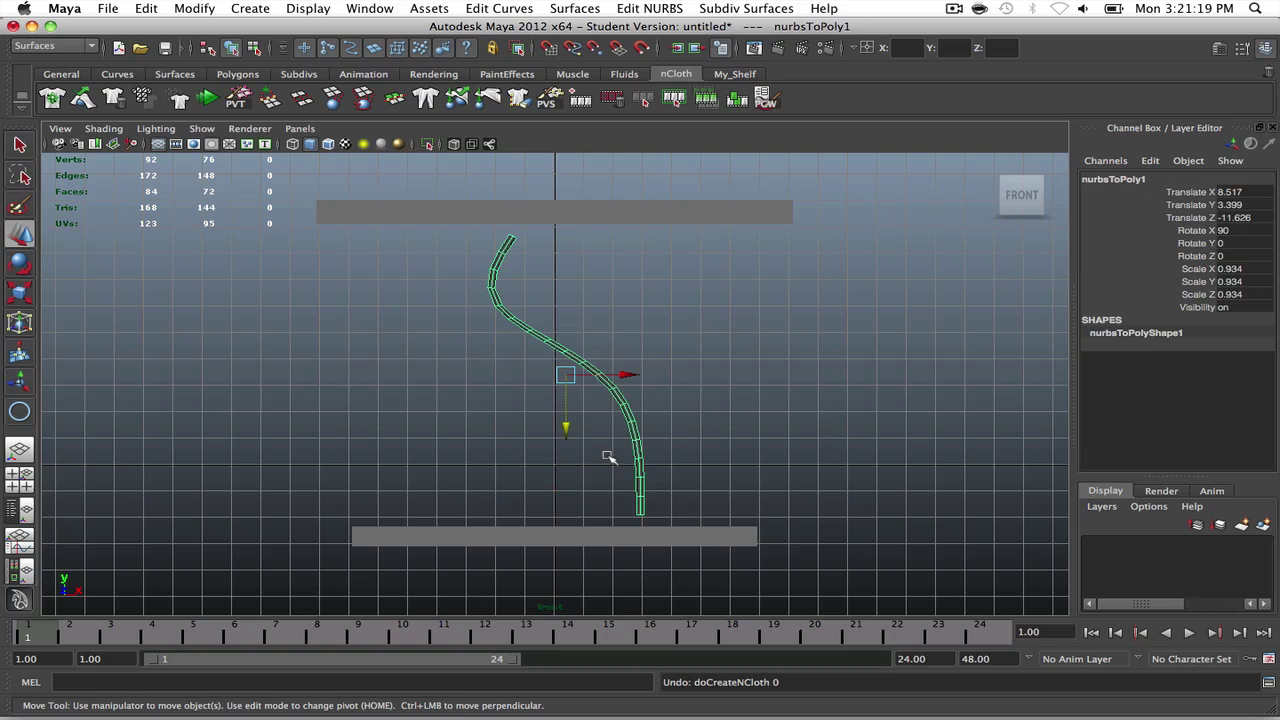
{"action": "left_click", "coordinate": [643, 360]}
{"action": "left_click", "coordinate": [607, 381]}
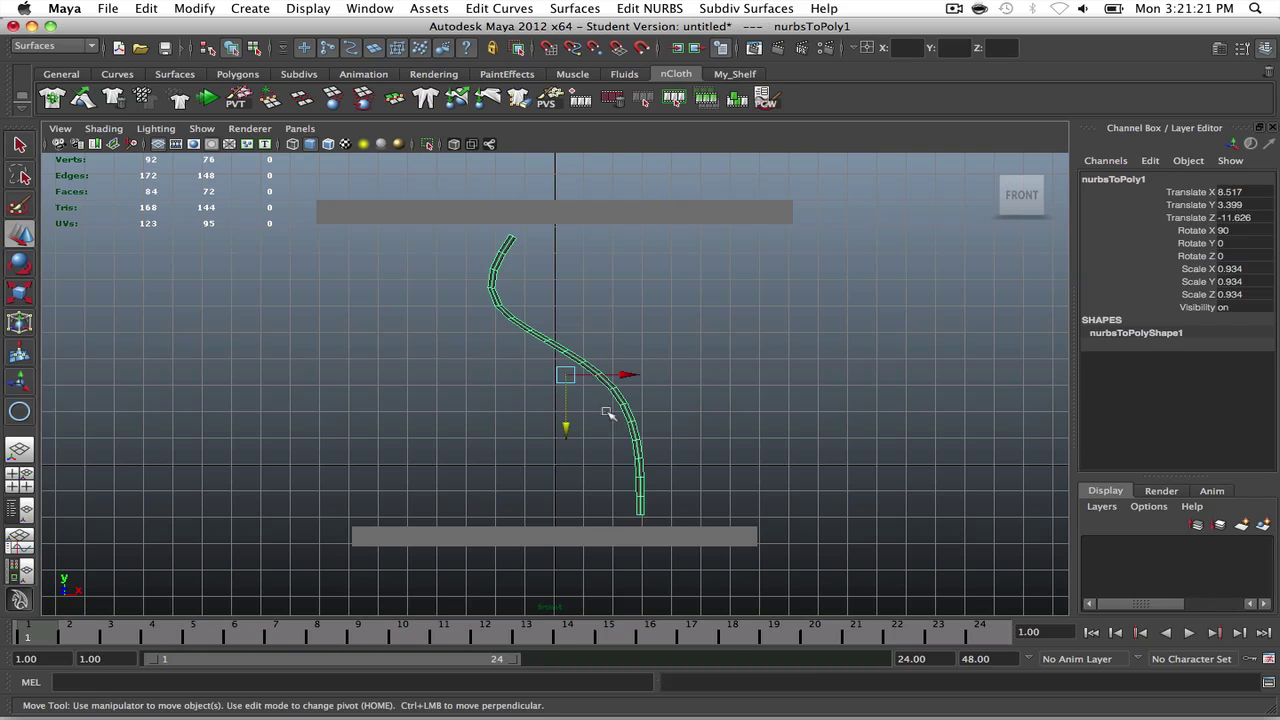
{"action": "left_click", "coordinate": [655, 536]}
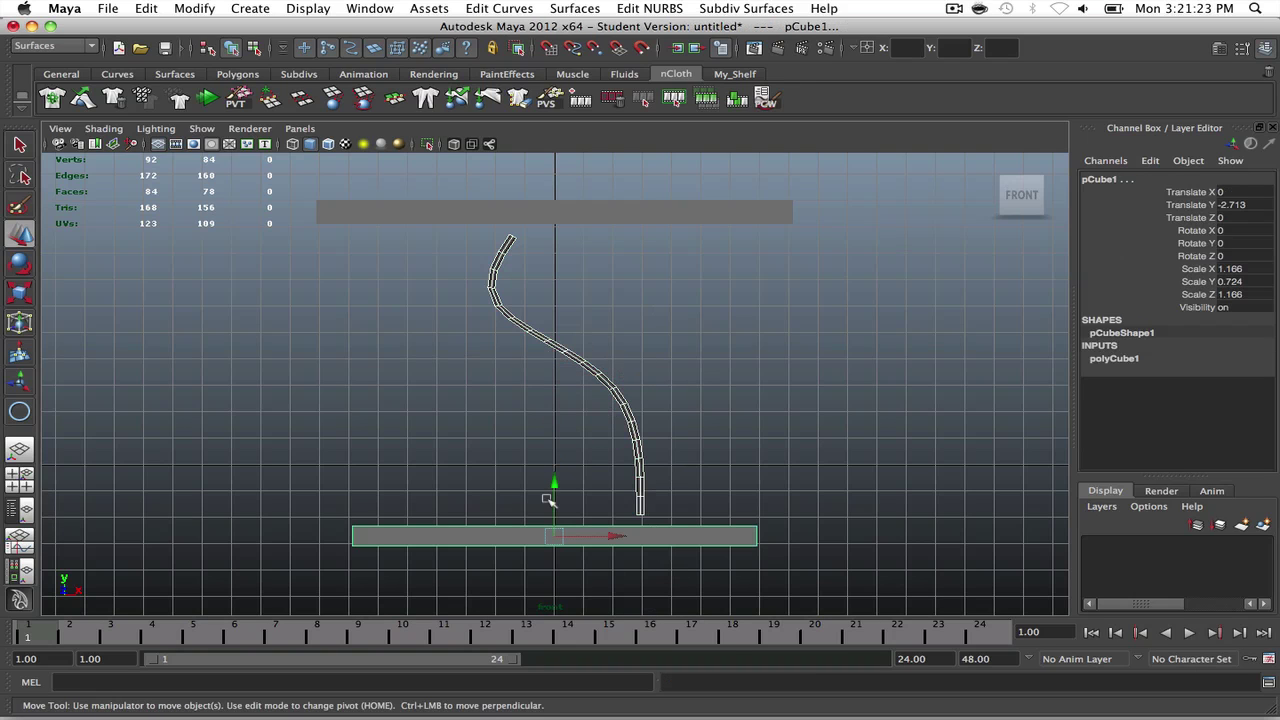
{"action": "left_click", "coordinate": [52, 99]}
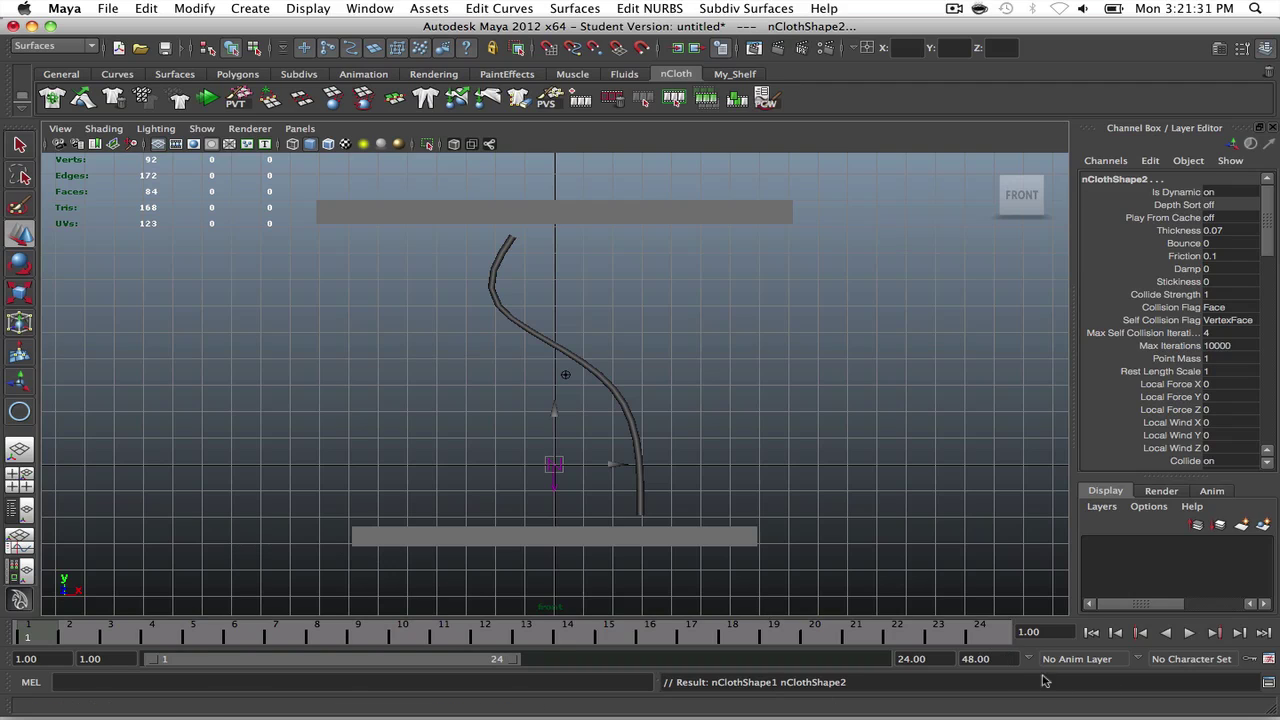
Step: Set the animation end time to 100 and stretch the playback range to frame 100
{"action": "left_click", "coordinate": [975, 658]}
{"action": "type", "text": "100"}
{"action": "key", "text": "Return"}
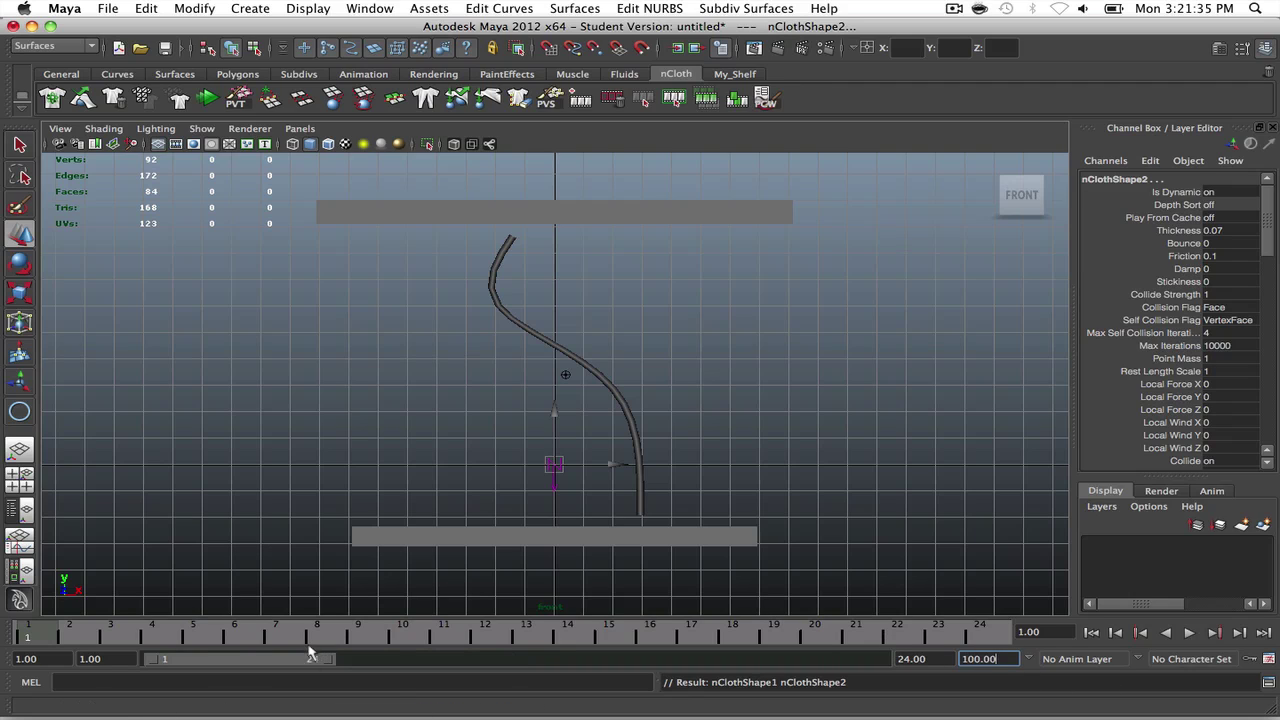
{"action": "left_click_drag", "start_coordinate": [328, 660], "coordinate": [993, 678]}
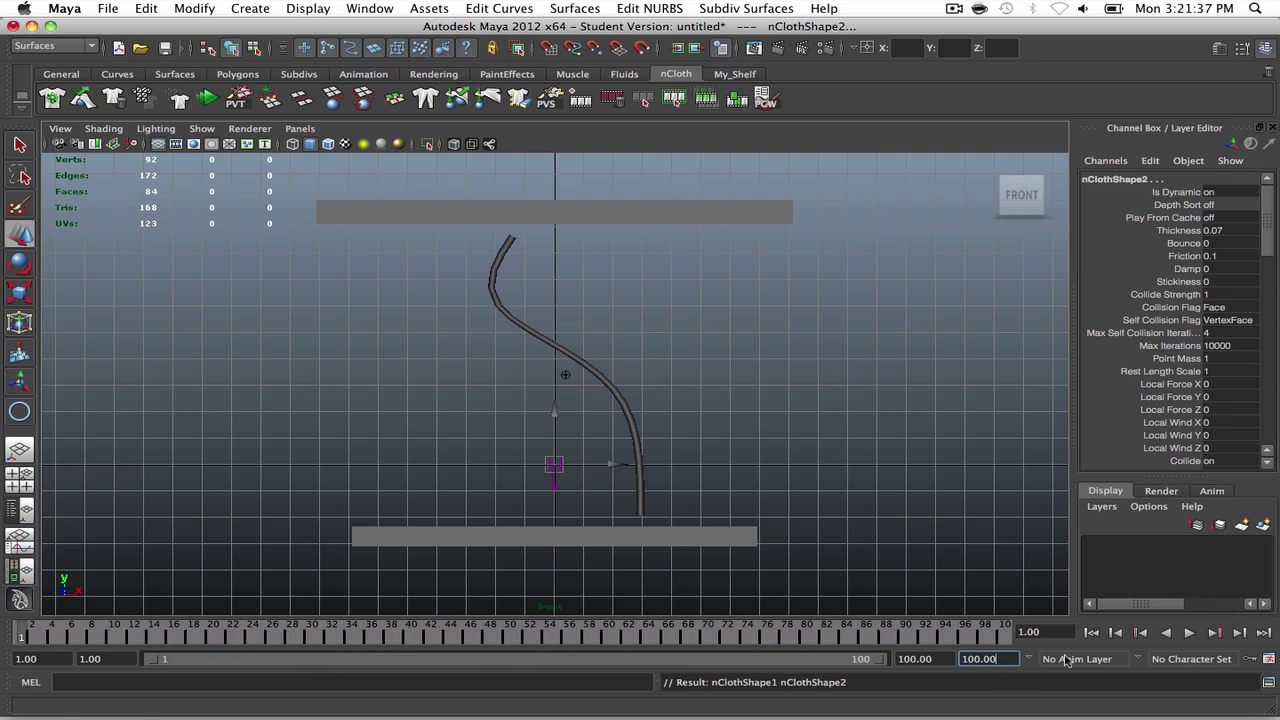
{"action": "left_click", "coordinate": [1189, 633]}
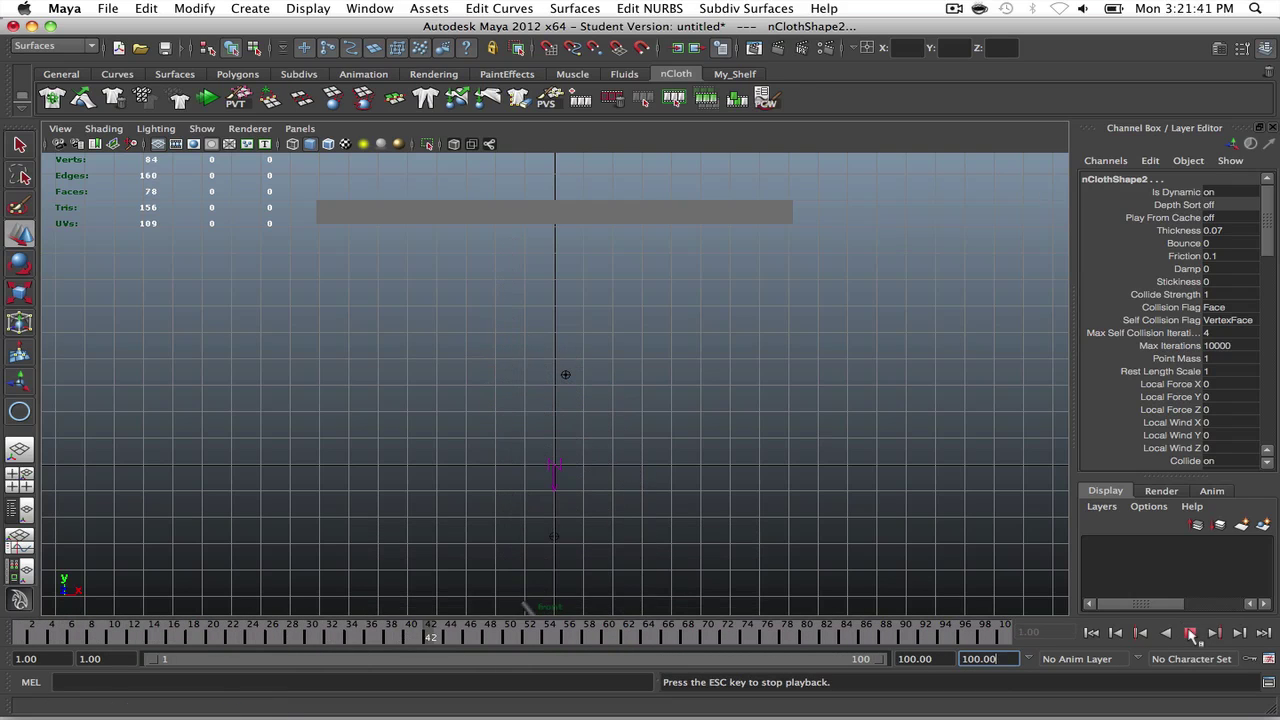
{"action": "left_click", "coordinate": [1190, 633]}
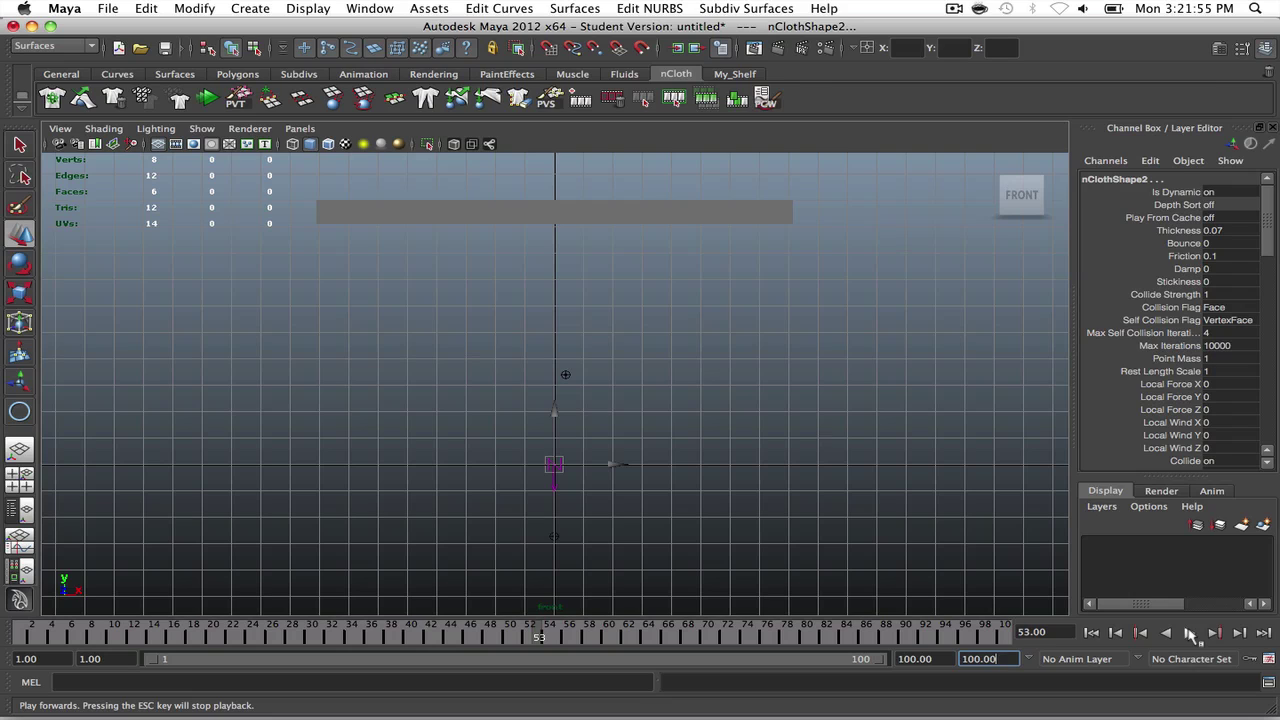
{"action": "left_click", "coordinate": [1091, 632]}
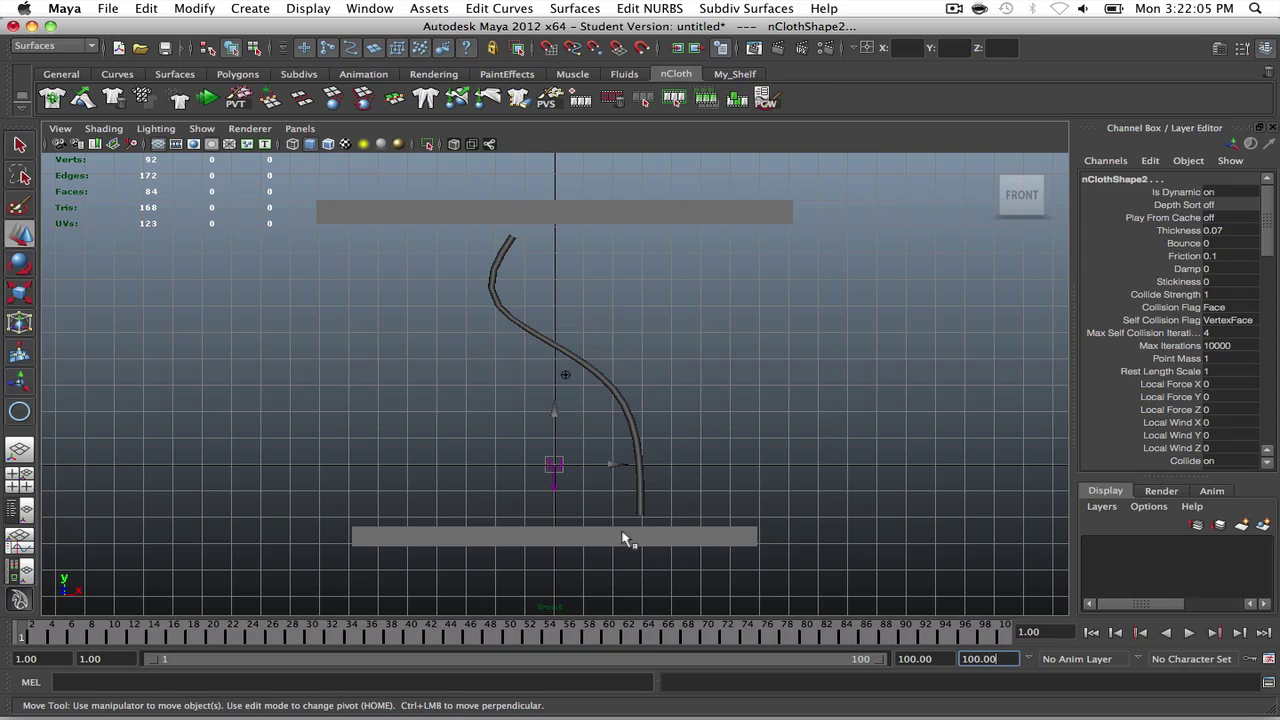
{"action": "left_click", "coordinate": [612, 338]}
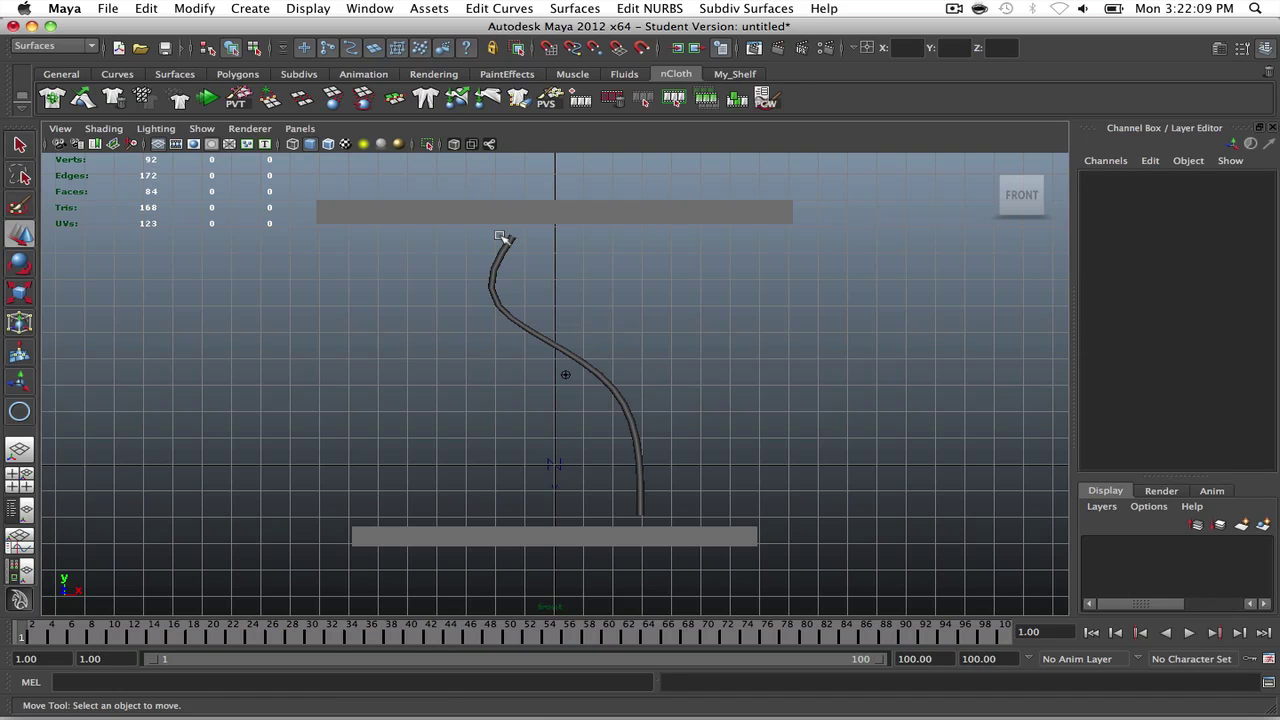
Step: Select the rope, switch to Perspective view and orbit to an overhead view of it
{"action": "left_click", "coordinate": [508, 244]}
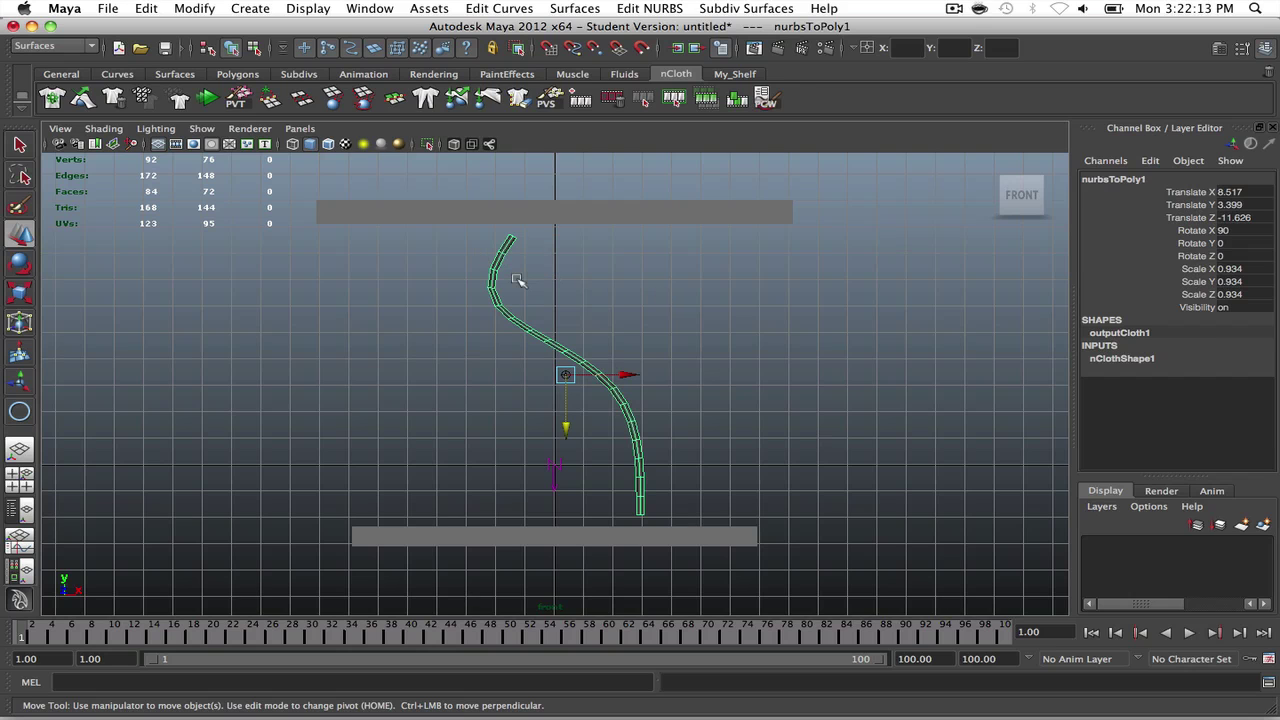
{"action": "key", "text": "space"}
{"action": "left_click_drag", "start_coordinate": [517, 282], "coordinate": [570, 285]}
{"action": "key", "text": "space"}
{"action": "left_click_drag", "start_coordinate": [577, 338], "coordinate": [606, 351], "text": "alt"}
{"action": "scroll", "coordinate": [606, 351], "scroll_direction": "up", "scroll_amount": 5}
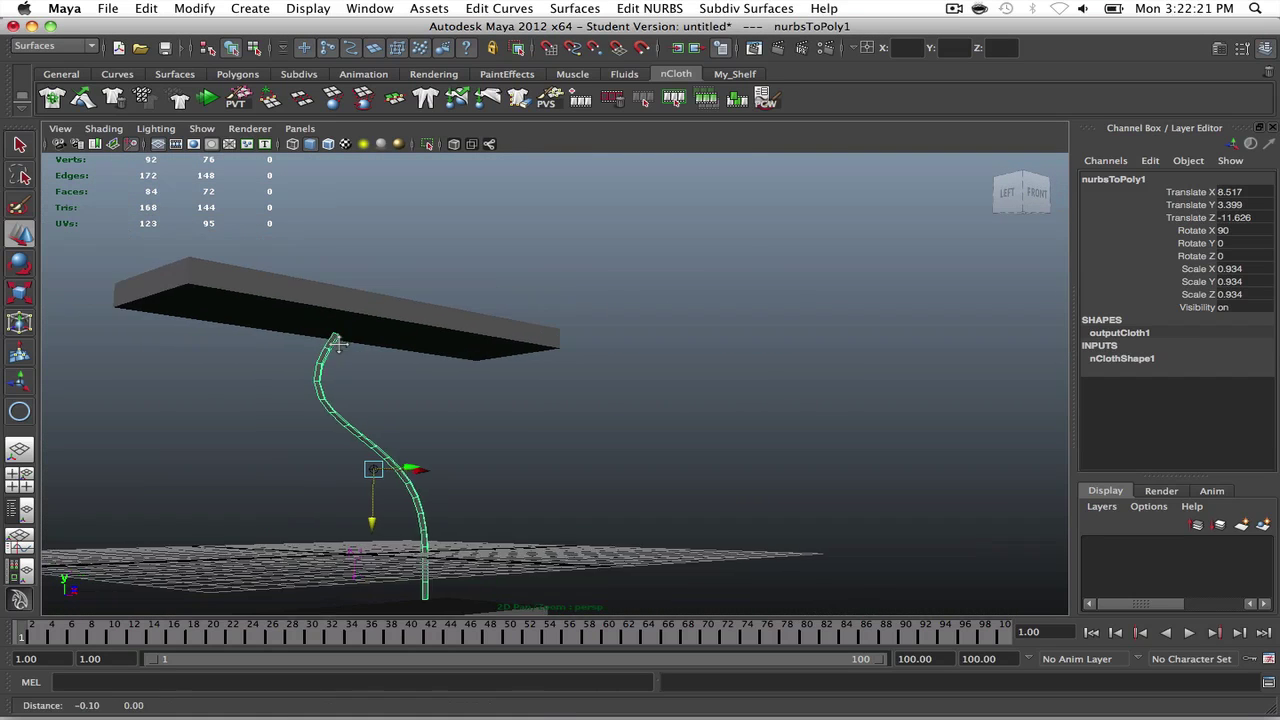
{"action": "left_click_drag", "start_coordinate": [339, 344], "coordinate": [460, 323], "text": "alt"}
{"action": "left_click_drag", "start_coordinate": [414, 378], "coordinate": [470, 418], "text": "alt"}
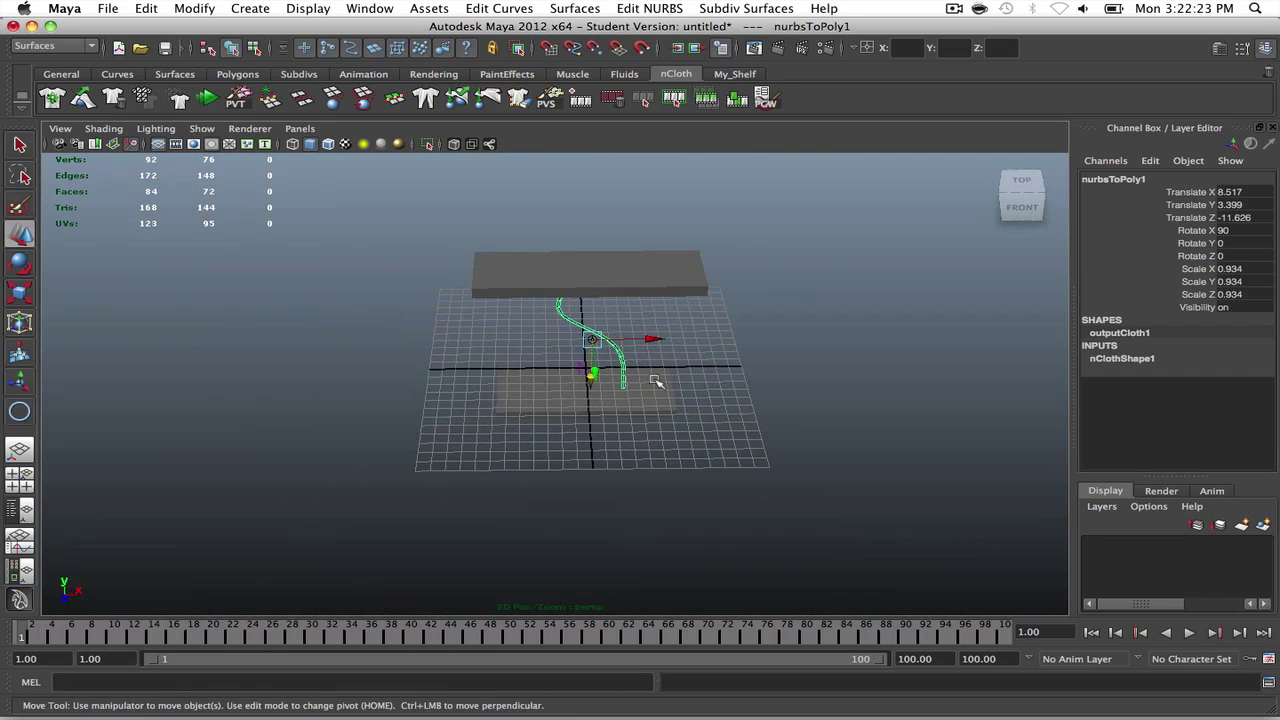
{"action": "scroll", "coordinate": [665, 380], "scroll_direction": "up", "scroll_amount": 4}
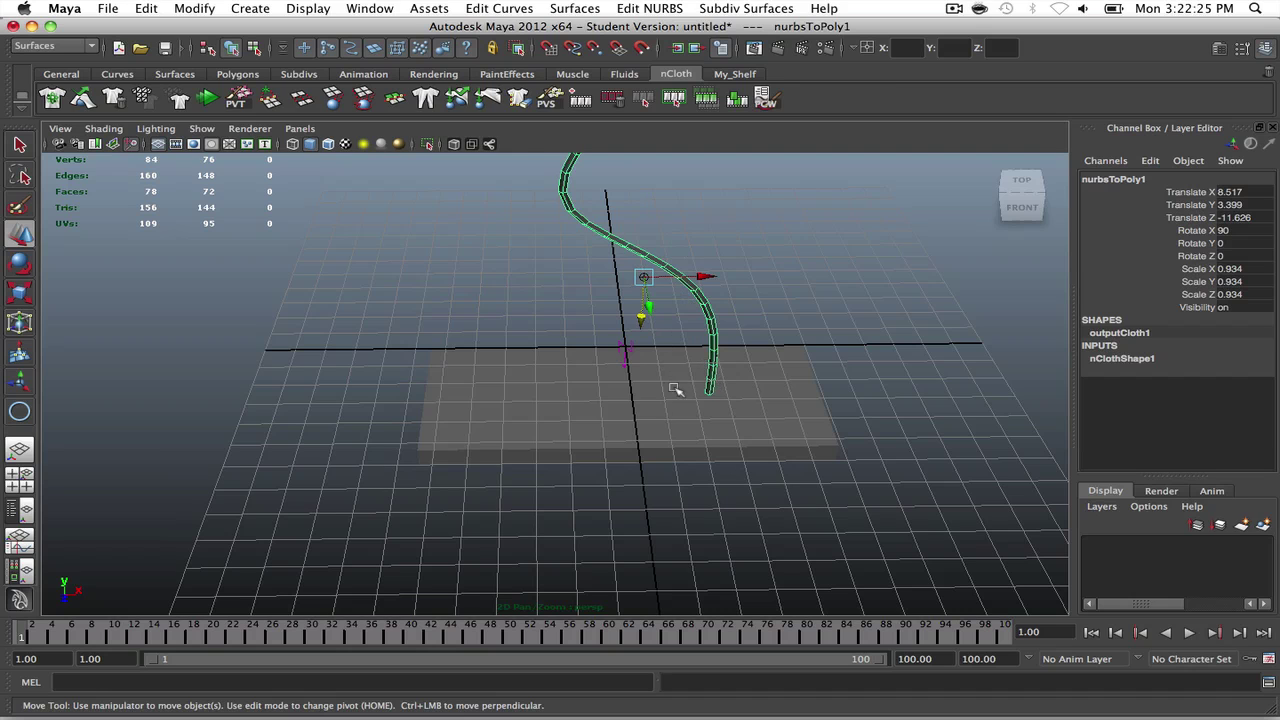
Step: Move the bottom plane pCube1 to the right, then undo the move
{"action": "left_click", "coordinate": [703, 400]}
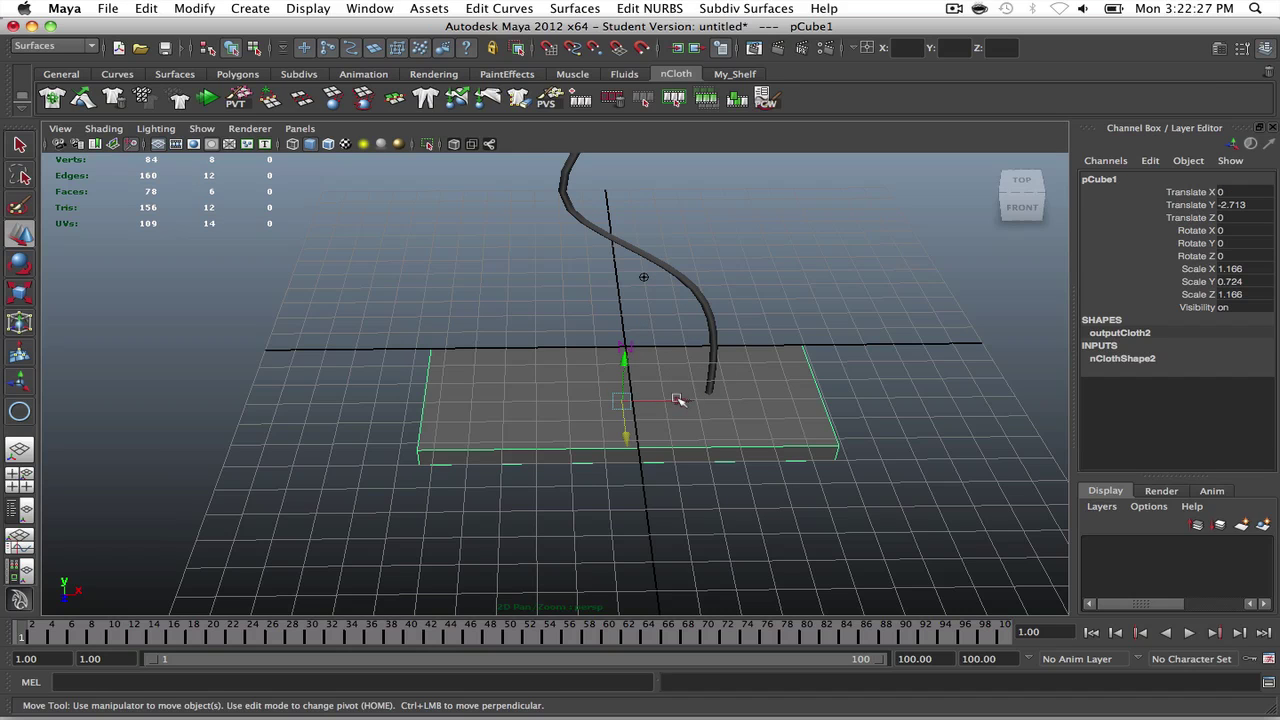
{"action": "left_click_drag", "start_coordinate": [678, 400], "coordinate": [766, 403]}
{"action": "left_click", "coordinate": [760, 257]}
{"action": "left_click_drag", "start_coordinate": [760, 257], "coordinate": [725, 329], "text": "alt"}
{"action": "key", "text": "z"}
{"action": "key", "text": "z"}
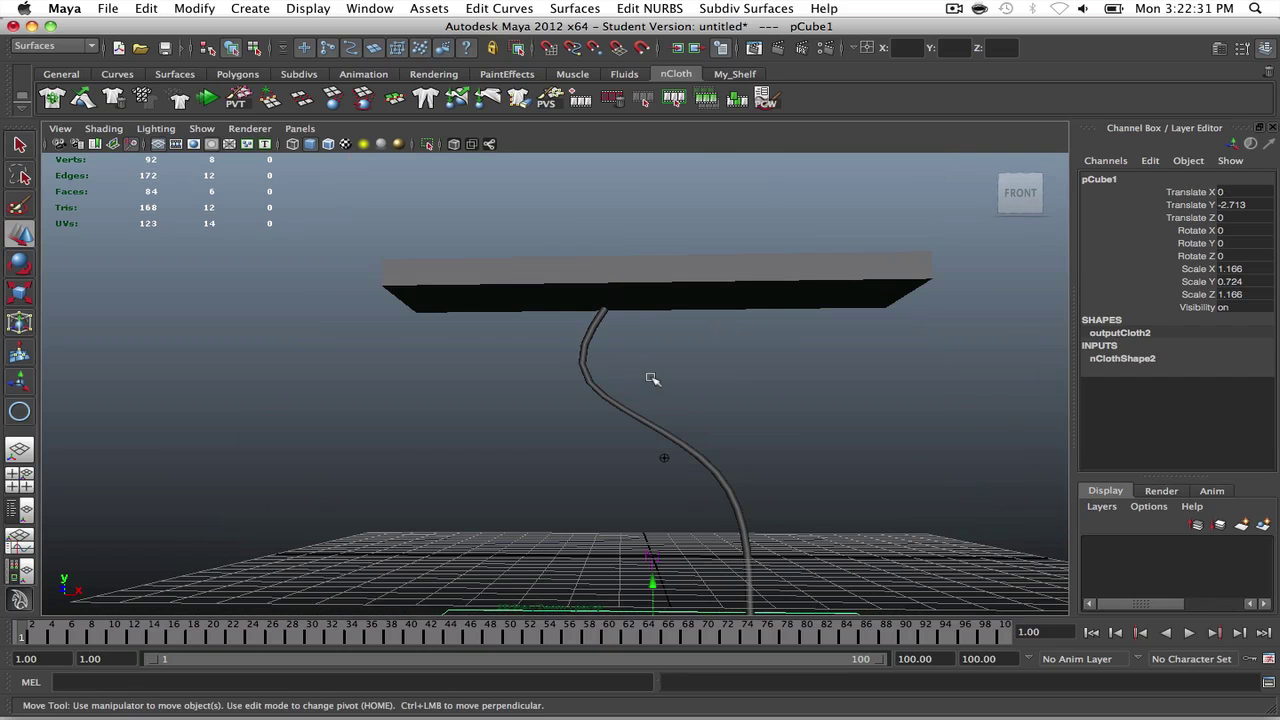
{"action": "key", "text": "space"}
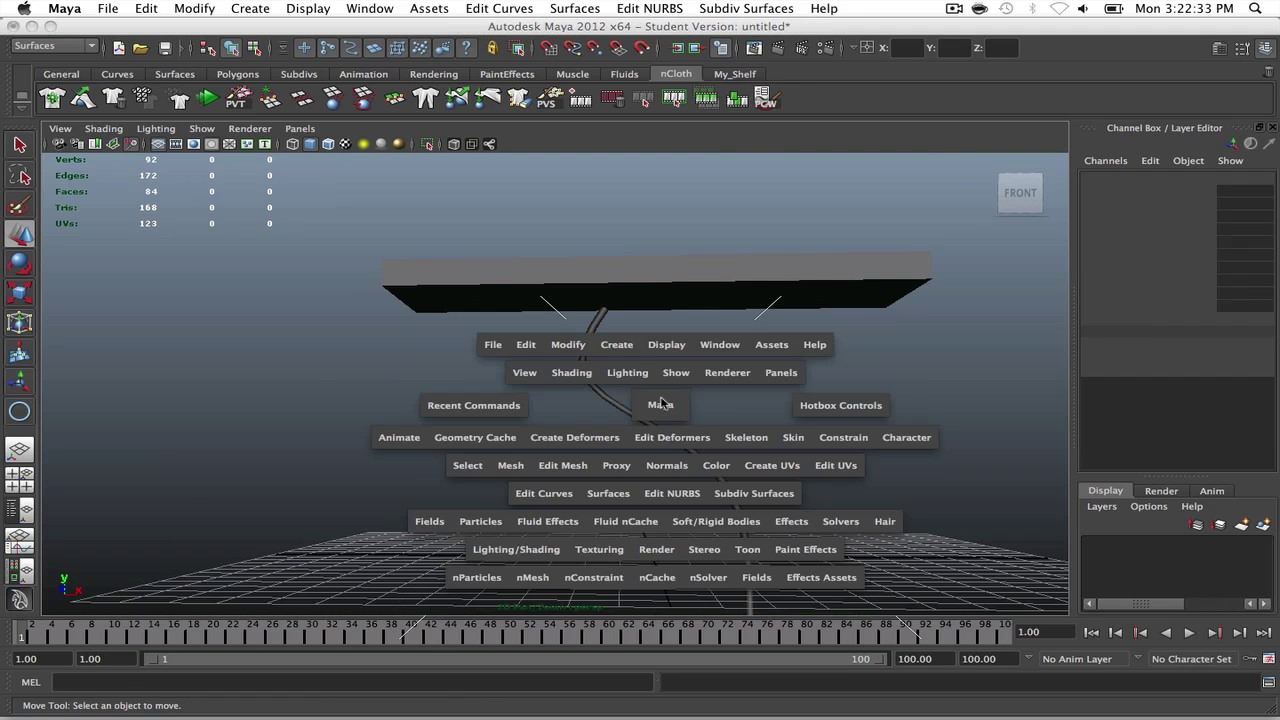
Step: Return to the Front view and put the rope into vertex selection mode
{"action": "left_click_drag", "start_coordinate": [651, 355], "coordinate": [606, 409]}
{"action": "scroll", "coordinate": [615, 396], "scroll_direction": "up", "scroll_amount": 10}
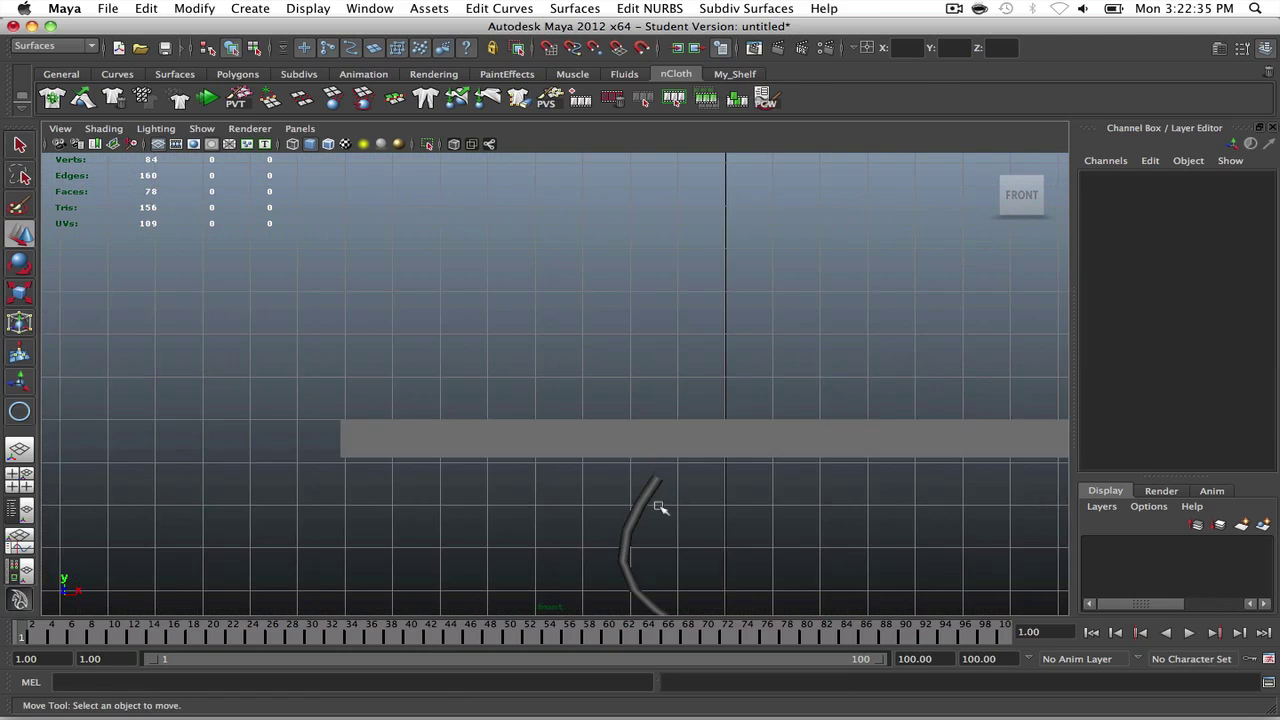
{"action": "left_click", "coordinate": [545, 206]}
{"action": "scroll", "coordinate": [615, 405], "scroll_direction": "up", "scroll_amount": 5}
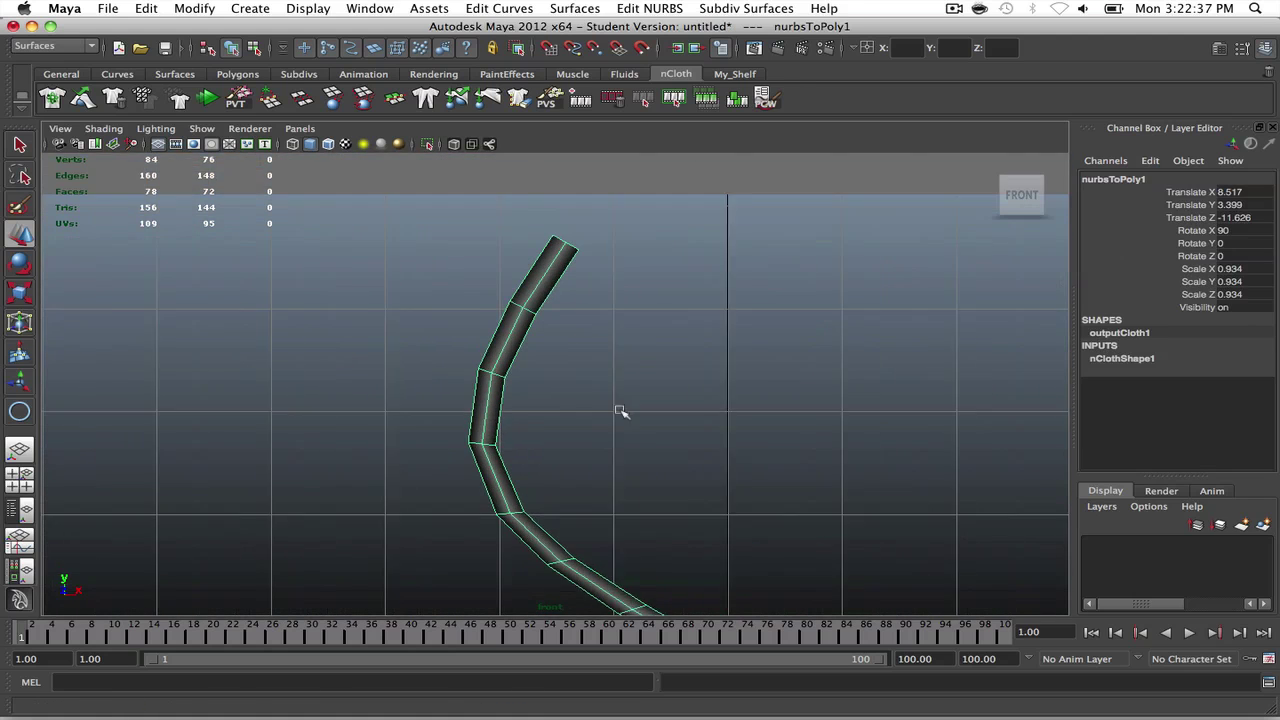
{"action": "right_click_drag", "start_coordinate": [568, 215], "coordinate": [497, 215]}
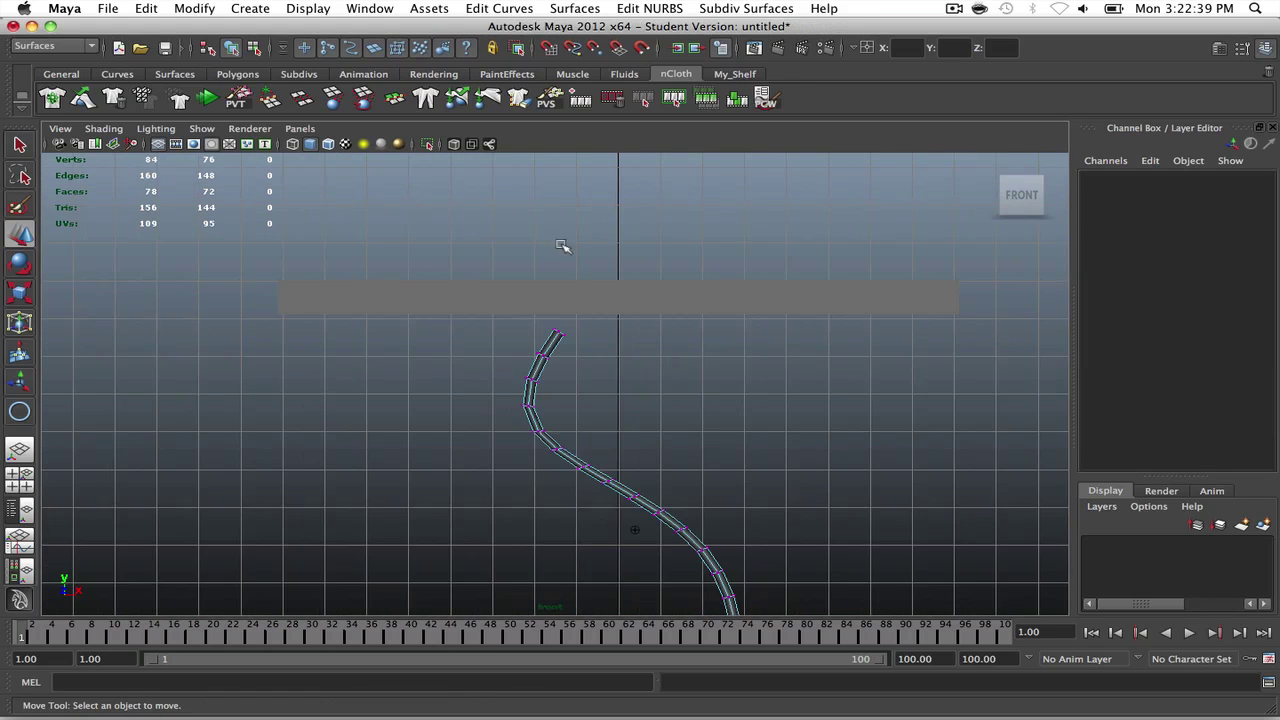
{"action": "scroll", "coordinate": [580, 314], "scroll_direction": "down", "scroll_amount": 3}
Step: Select the rope's four top vertices together with the upper block pCube2
{"action": "left_click_drag", "start_coordinate": [543, 206], "coordinate": [645, 257]}
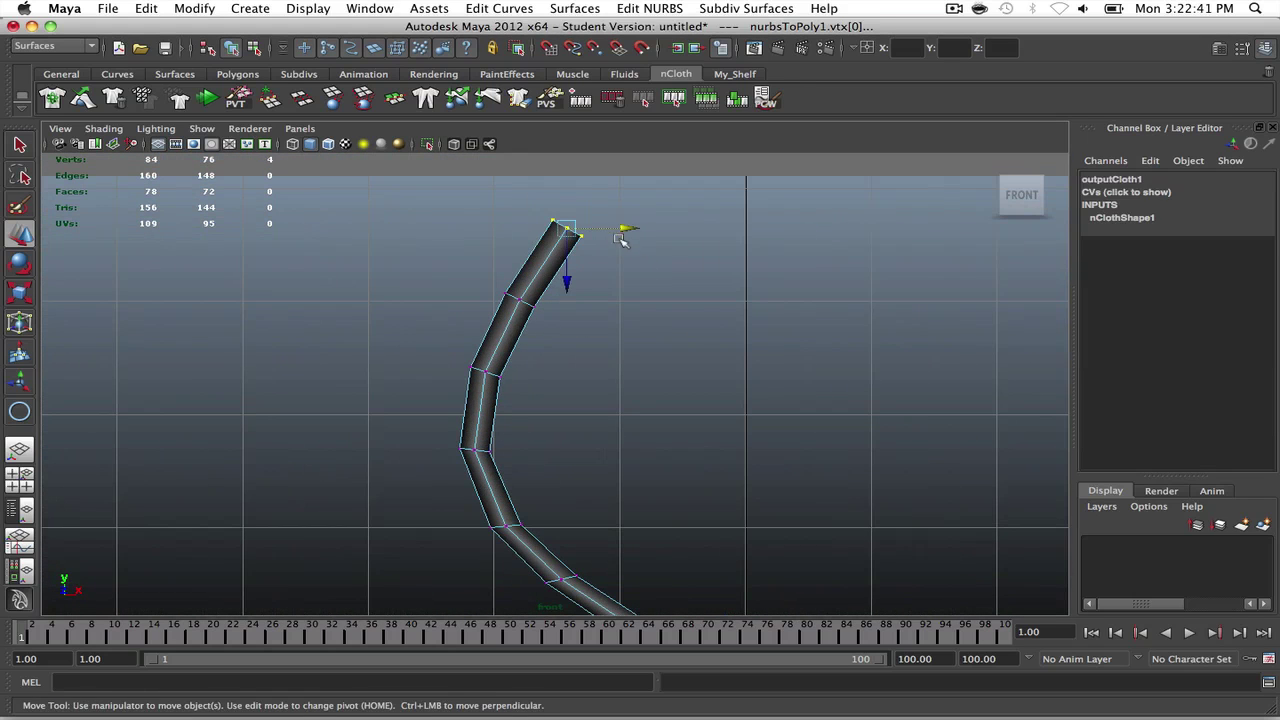
{"action": "left_click", "coordinate": [621, 228]}
{"action": "scroll", "coordinate": [663, 250], "scroll_direction": "down", "scroll_amount": 3}
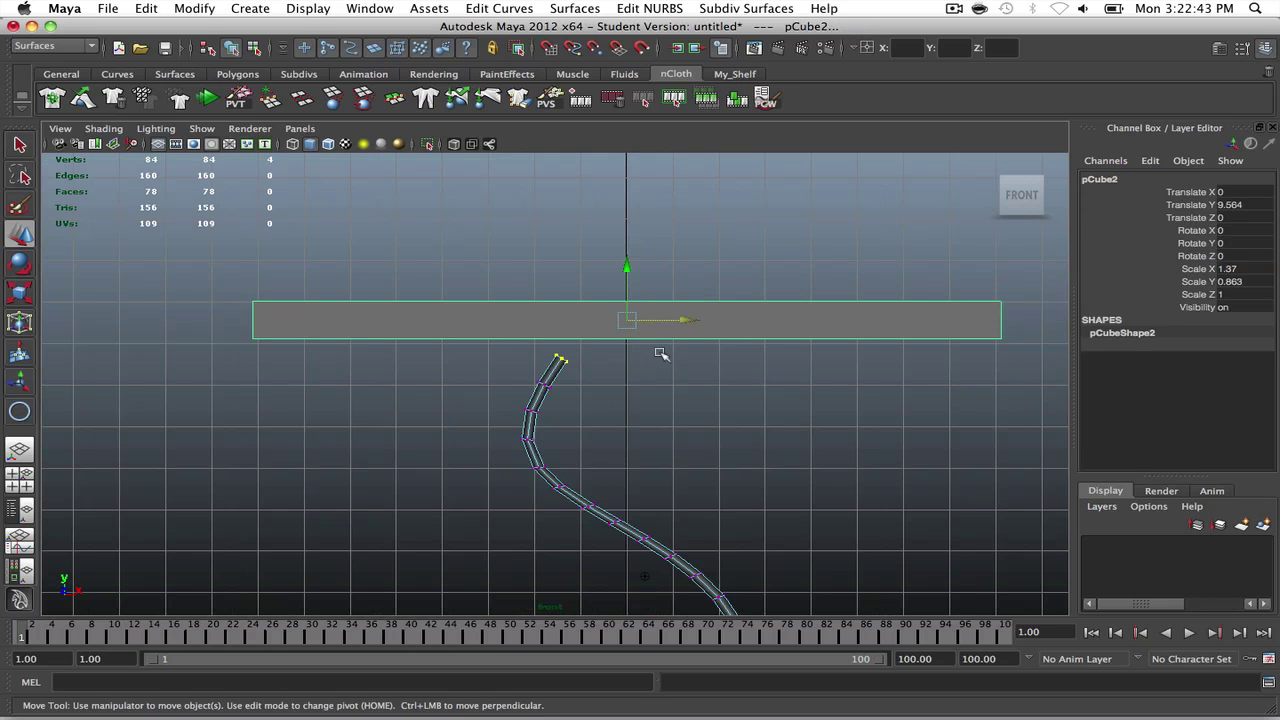
{"action": "scroll", "coordinate": [646, 362], "scroll_direction": "up", "scroll_amount": 1}
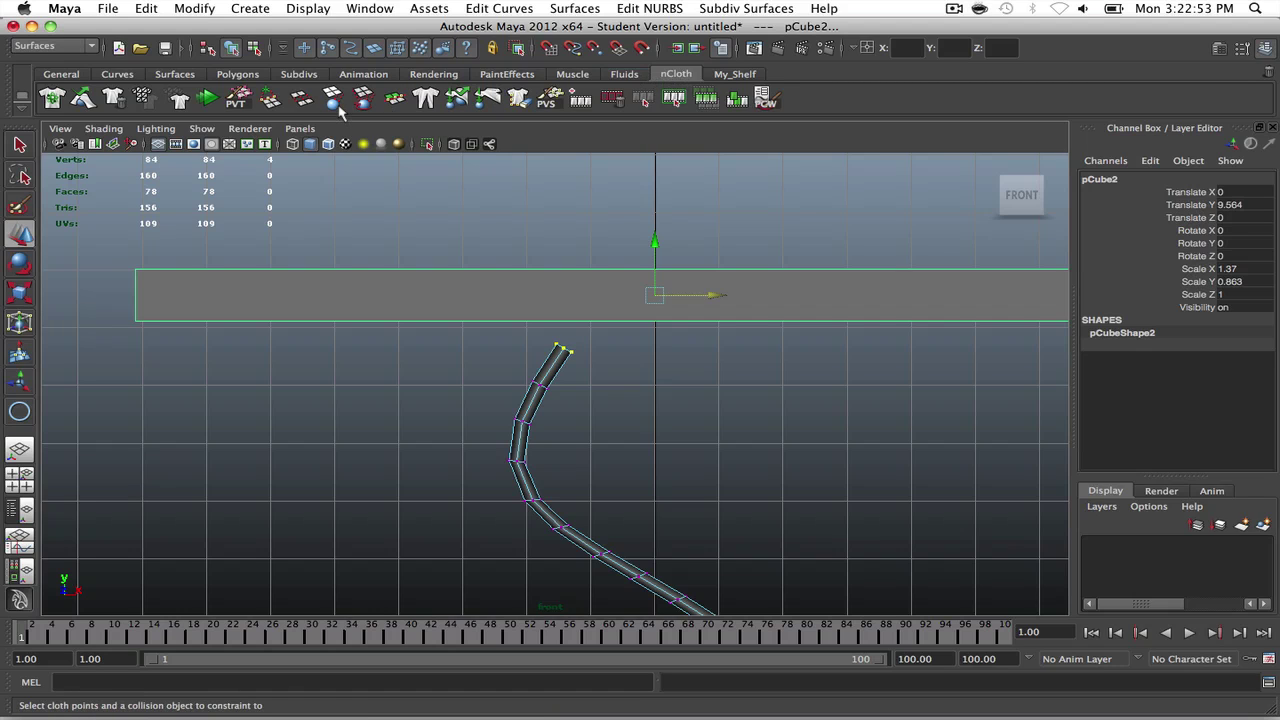
{"action": "left_click", "coordinate": [52, 46]}
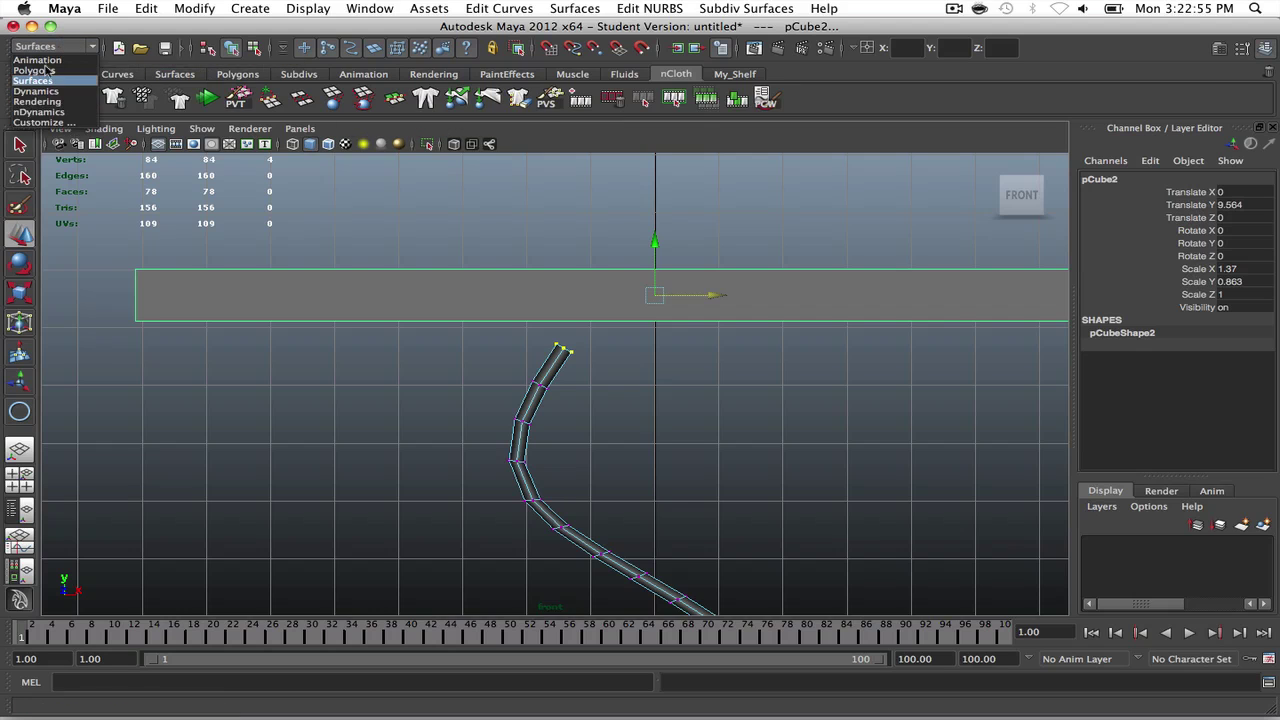
Step: Switch to the nDynamics menu set and browse the nMesh and nConstraint menus without choosing anything
{"action": "left_click", "coordinate": [36, 112]}
{"action": "left_click", "coordinate": [571, 8]}
{"action": "mouse_move", "coordinate": [662, 6]}
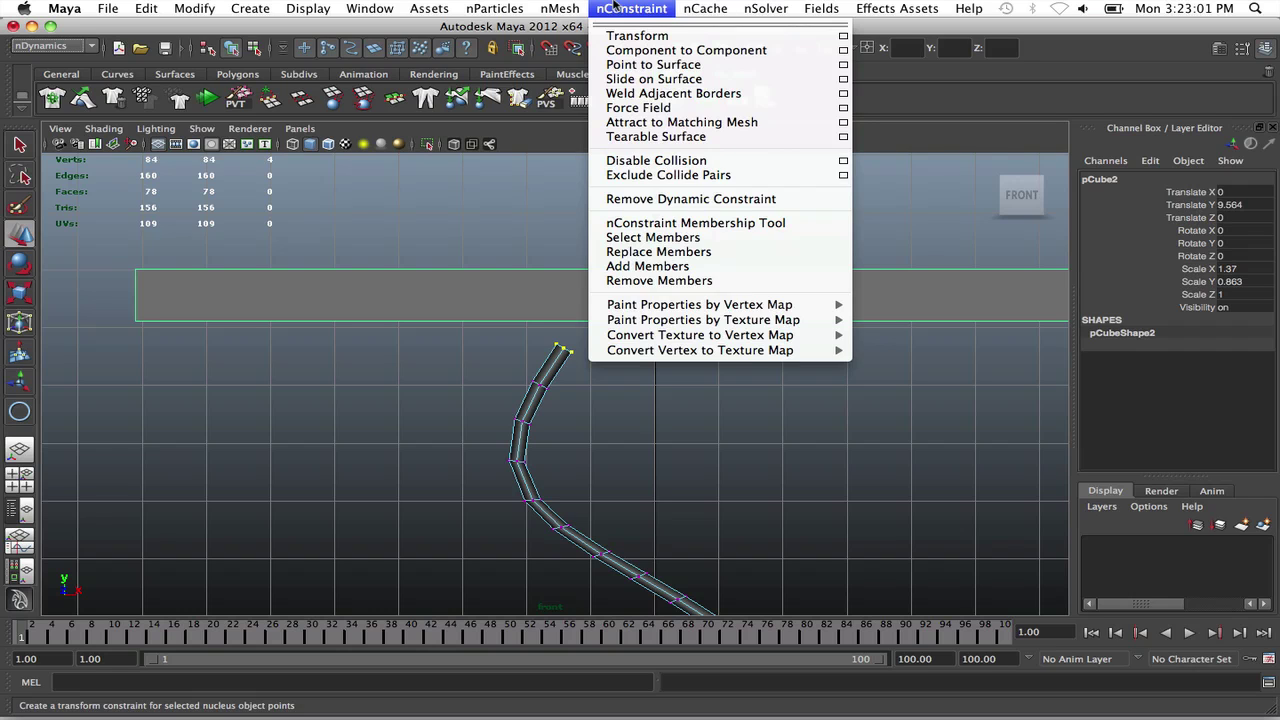
{"action": "mouse_move", "coordinate": [557, 7]}
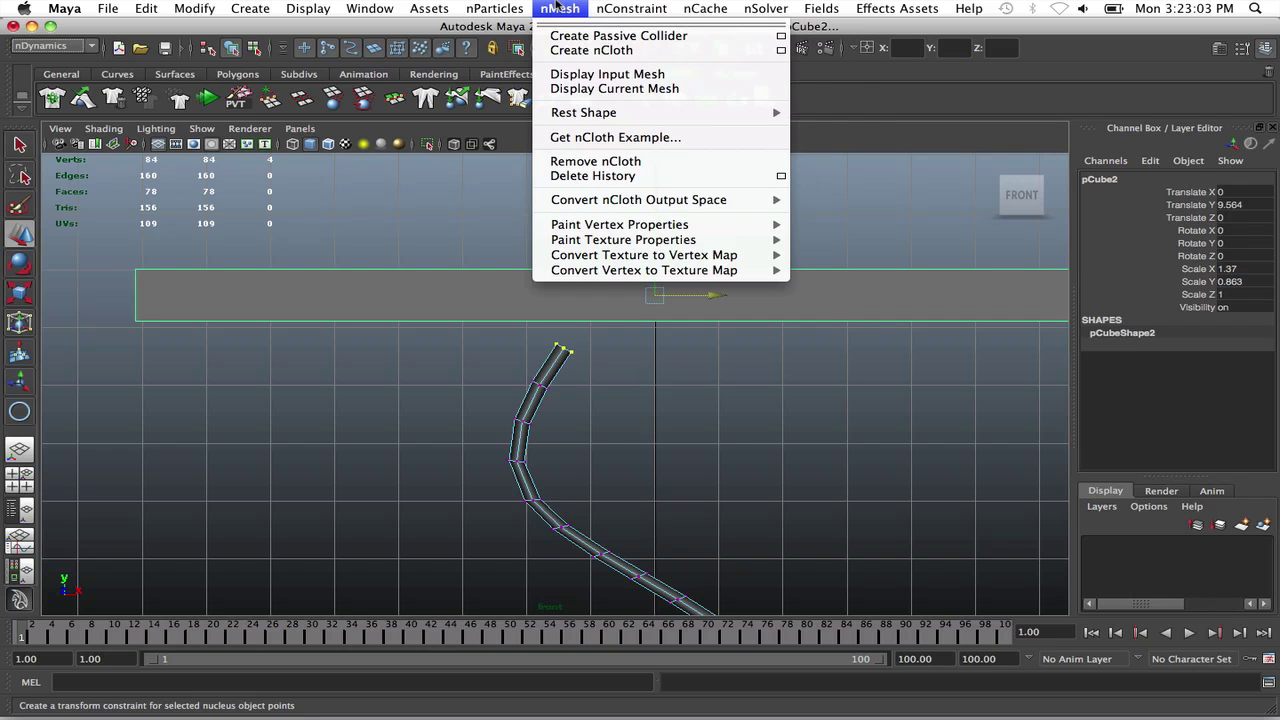
{"action": "left_click", "coordinate": [561, 7]}
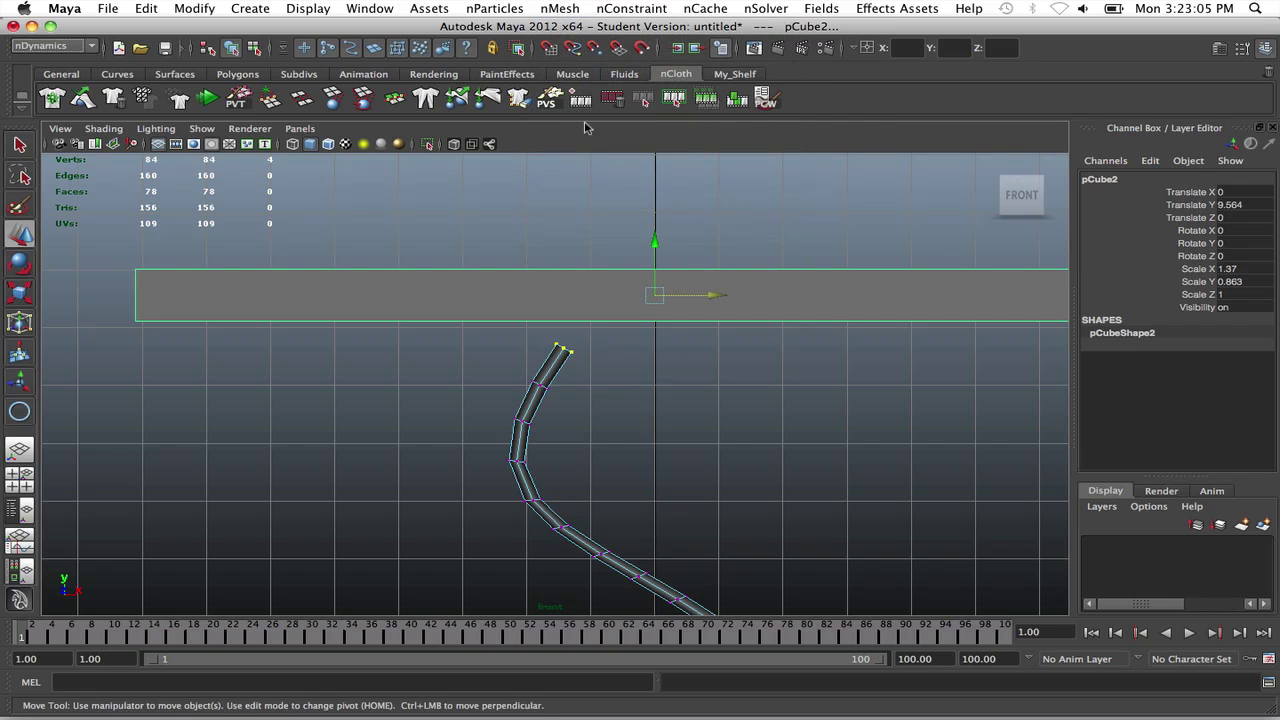
{"action": "scroll", "coordinate": [561, 386], "scroll_direction": "up", "scroll_amount": 3}
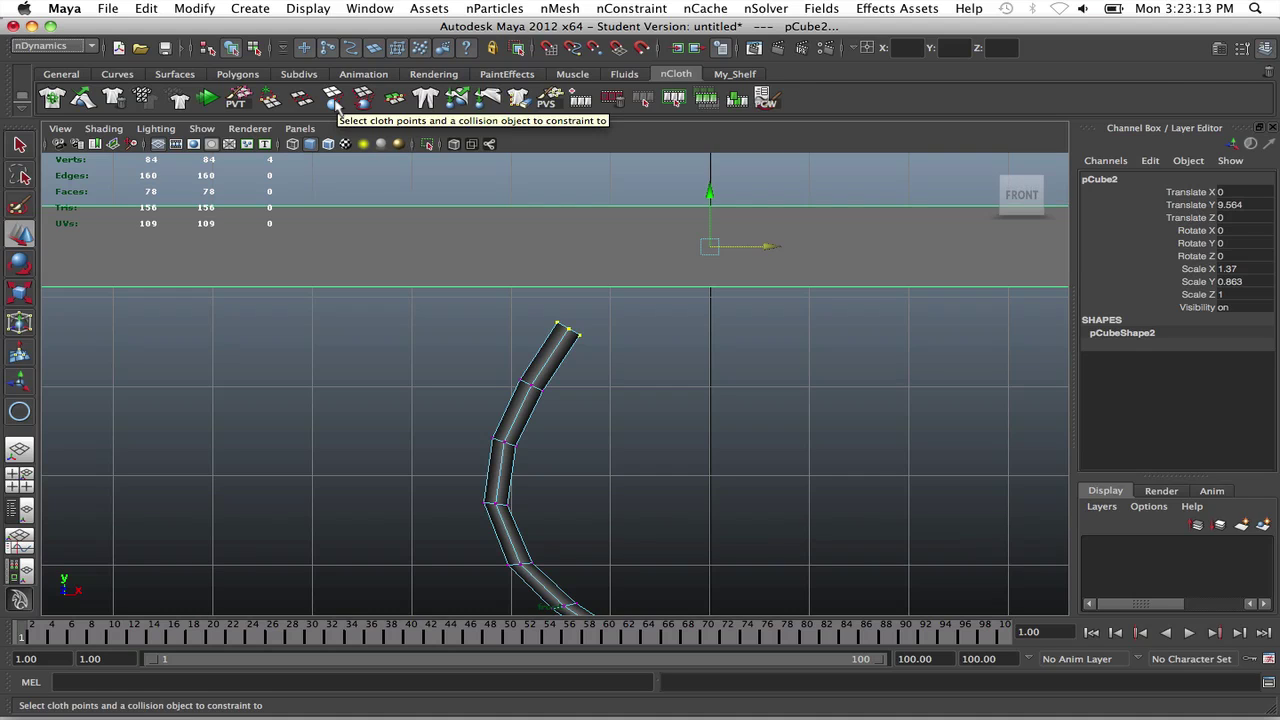
{"action": "left_click", "coordinate": [603, 319]}
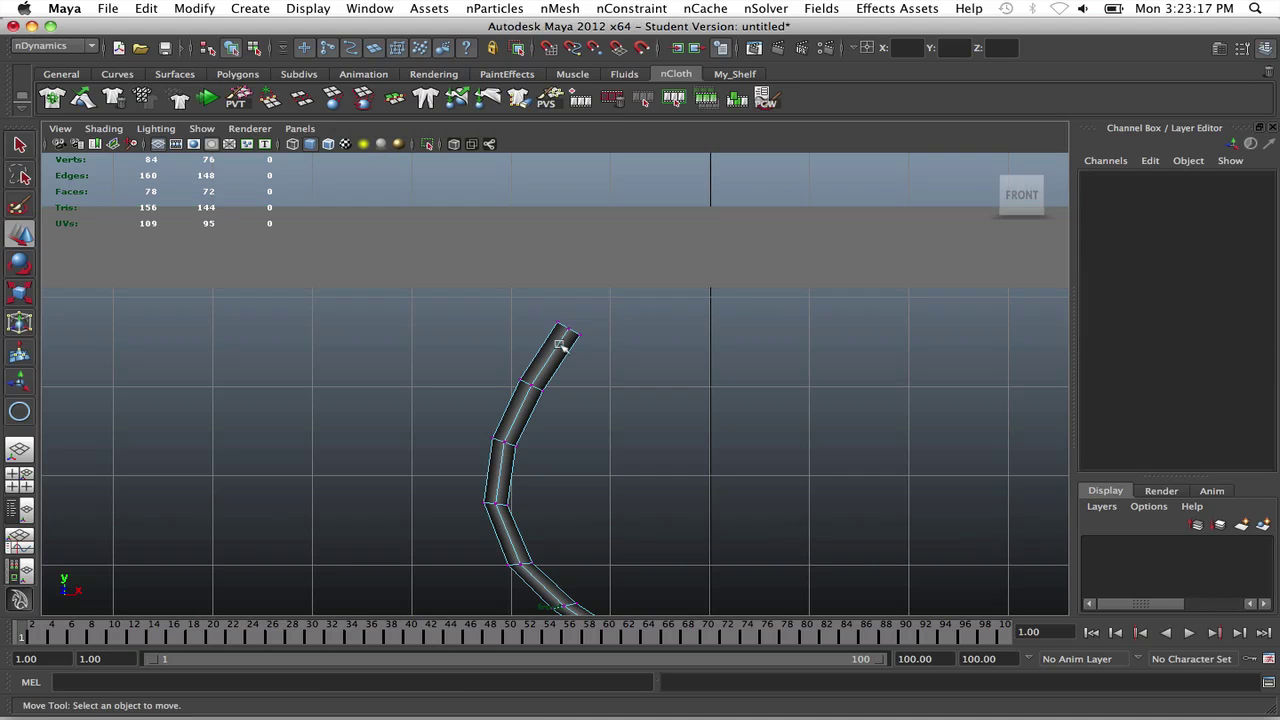
Step: Pin the rope's top vertices to the upper block pCube2 with a dynamic constraint
{"action": "right_click", "coordinate": [615, 357]}
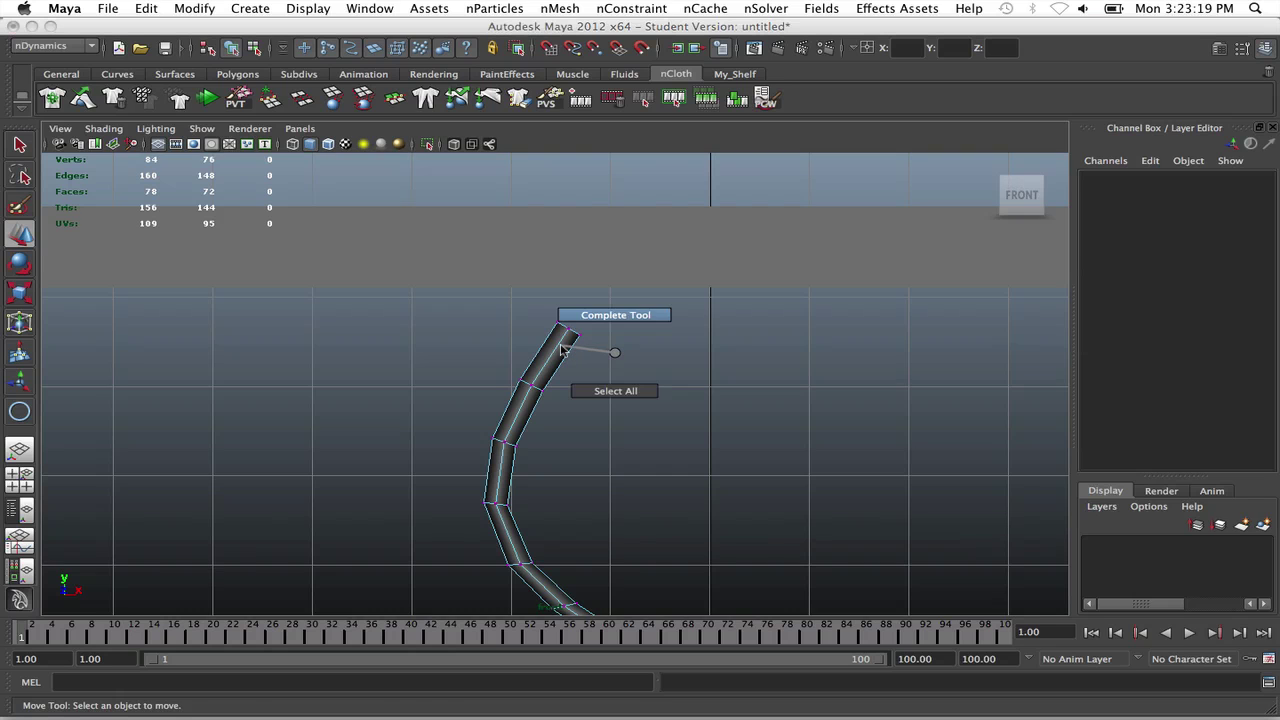
{"action": "left_click", "coordinate": [600, 243]}
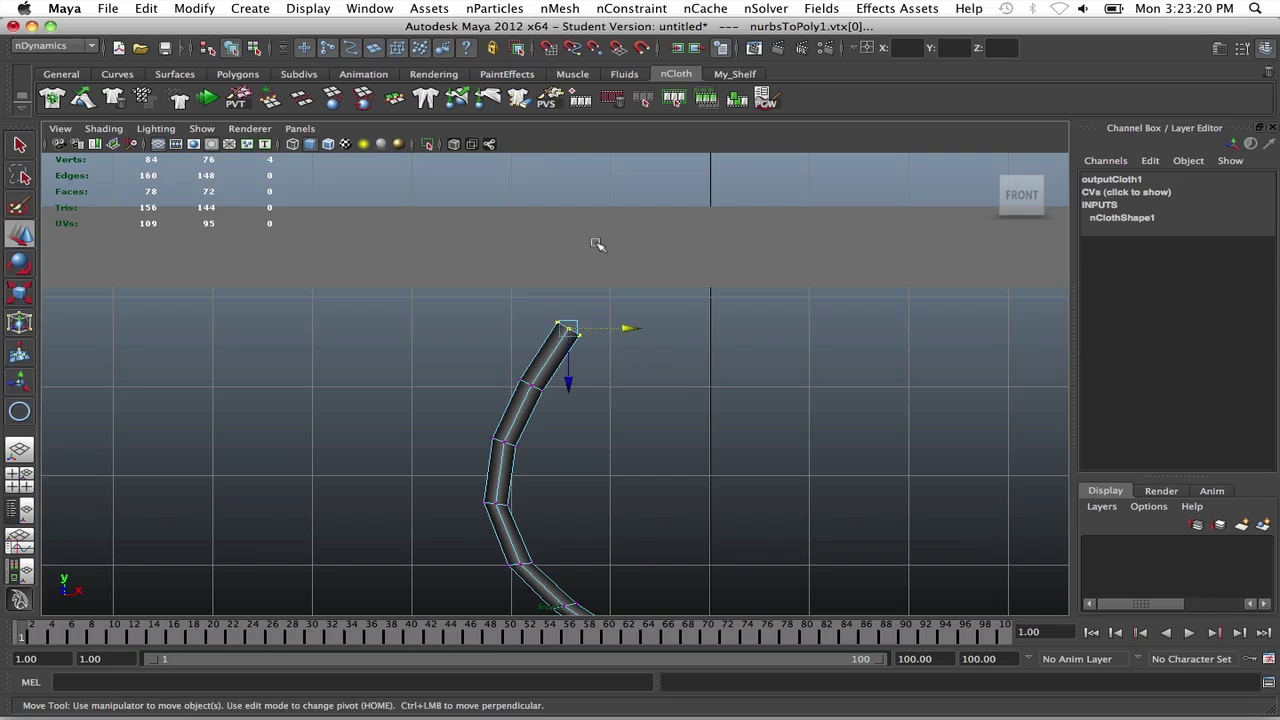
{"action": "left_click", "coordinate": [362, 99]}
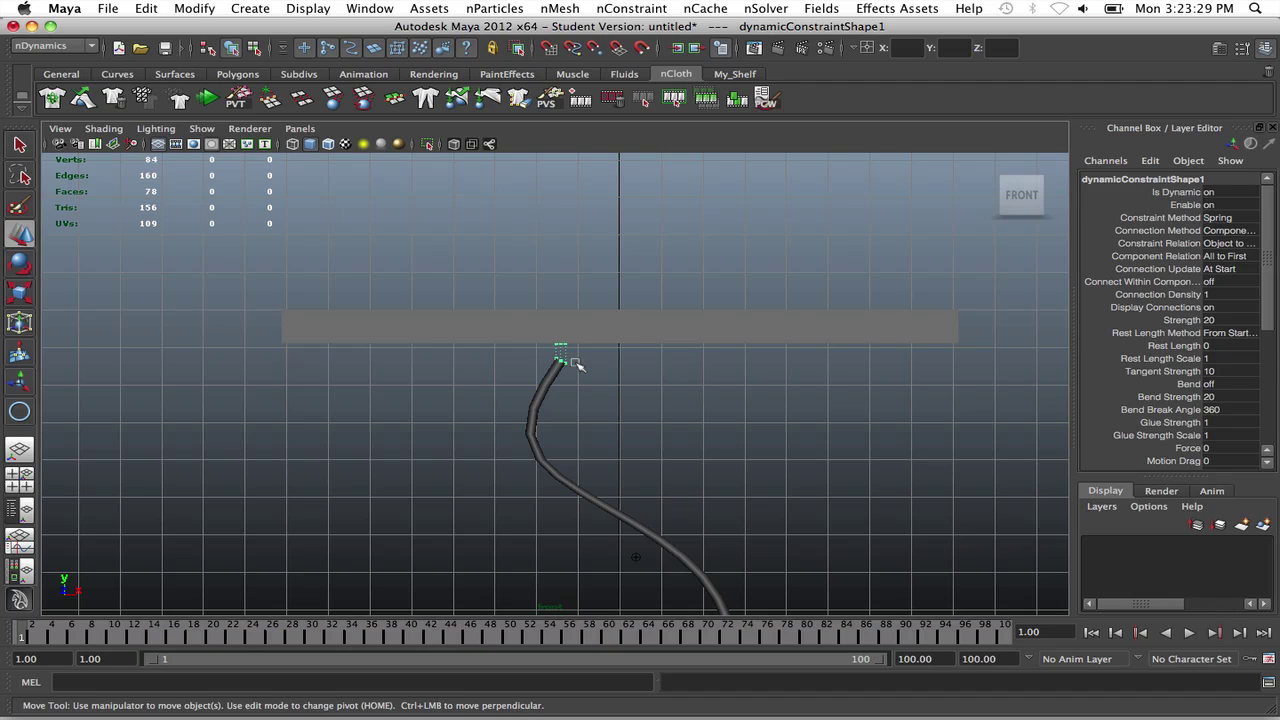
Step: Pan and zoom the front view onto the rope's lower end above the lower block
{"action": "scroll", "coordinate": [578, 366], "scroll_direction": "down", "scroll_amount": 3}
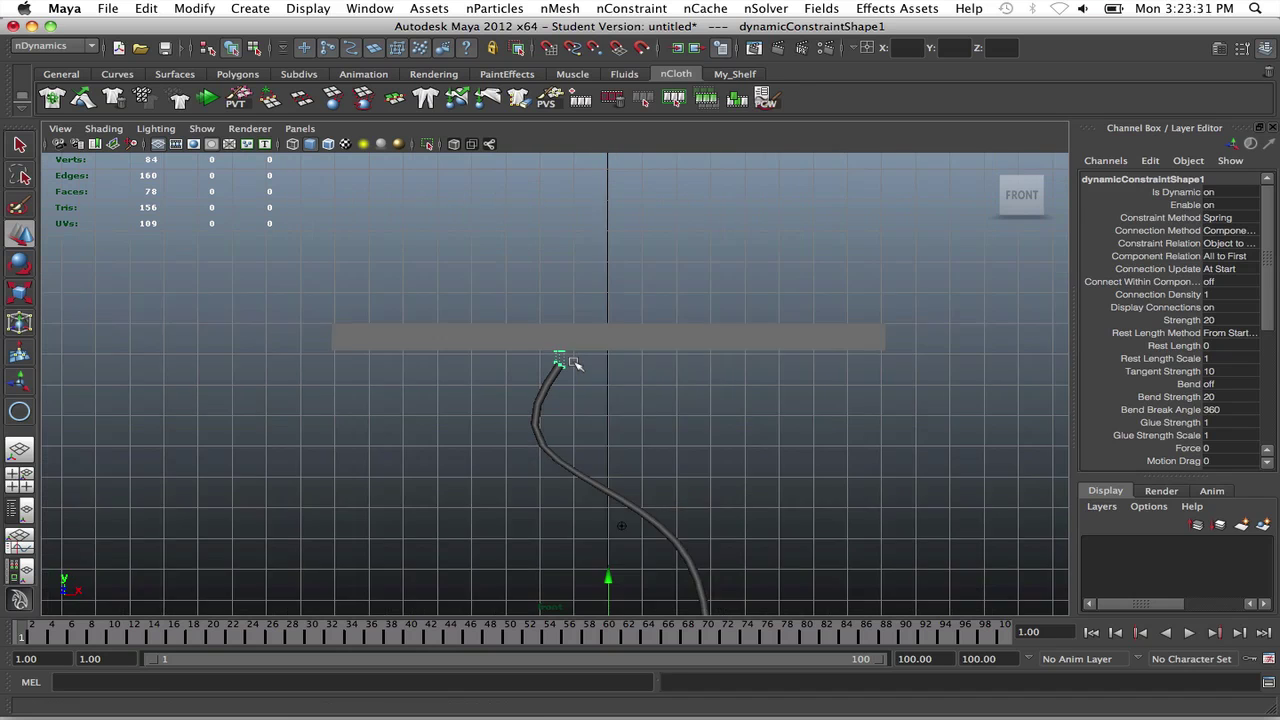
{"action": "scroll", "coordinate": [666, 486], "scroll_direction": "down", "scroll_amount": 2}
{"action": "middle_click_drag", "start_coordinate": [657, 451], "coordinate": [605, 282], "text": "alt"}
{"action": "scroll", "coordinate": [605, 282], "scroll_direction": "up", "scroll_amount": 5}
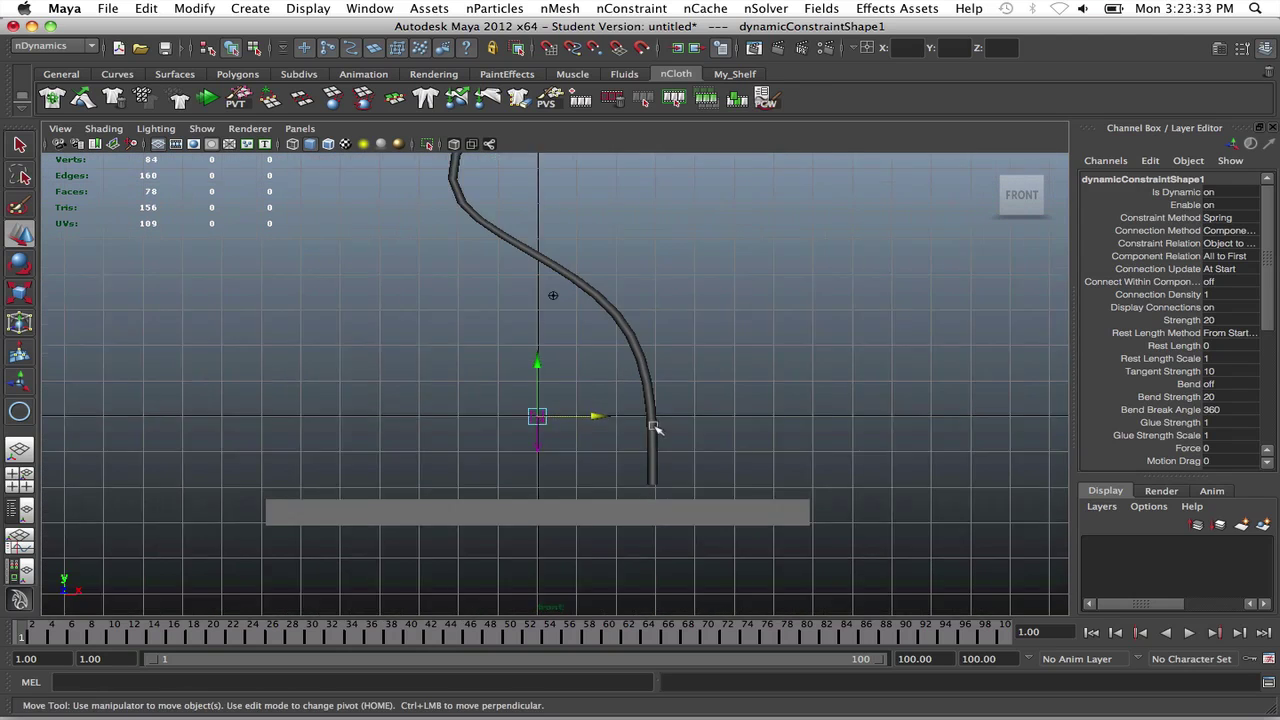
{"action": "middle_click_drag", "start_coordinate": [618, 568], "coordinate": [549, 426], "text": "alt"}
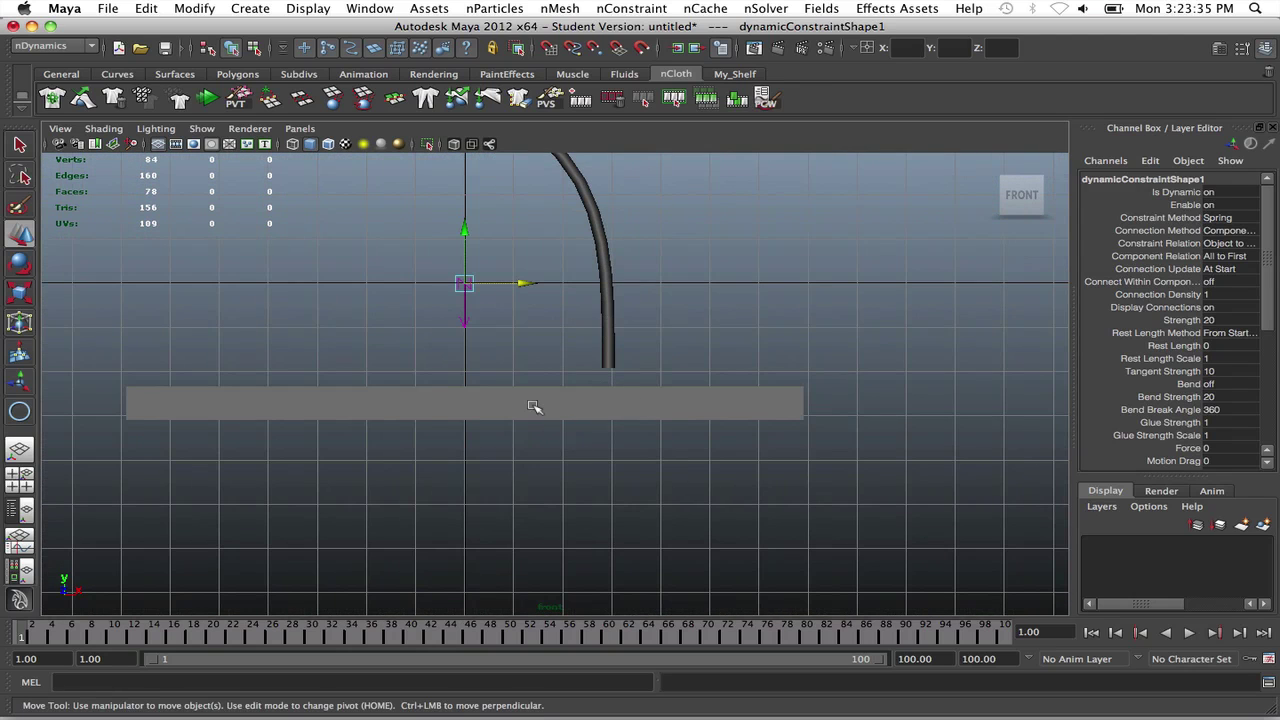
{"action": "middle_click_drag", "start_coordinate": [588, 283], "coordinate": [605, 372], "text": "alt"}
{"action": "scroll", "coordinate": [608, 380], "scroll_direction": "down", "scroll_amount": 3}
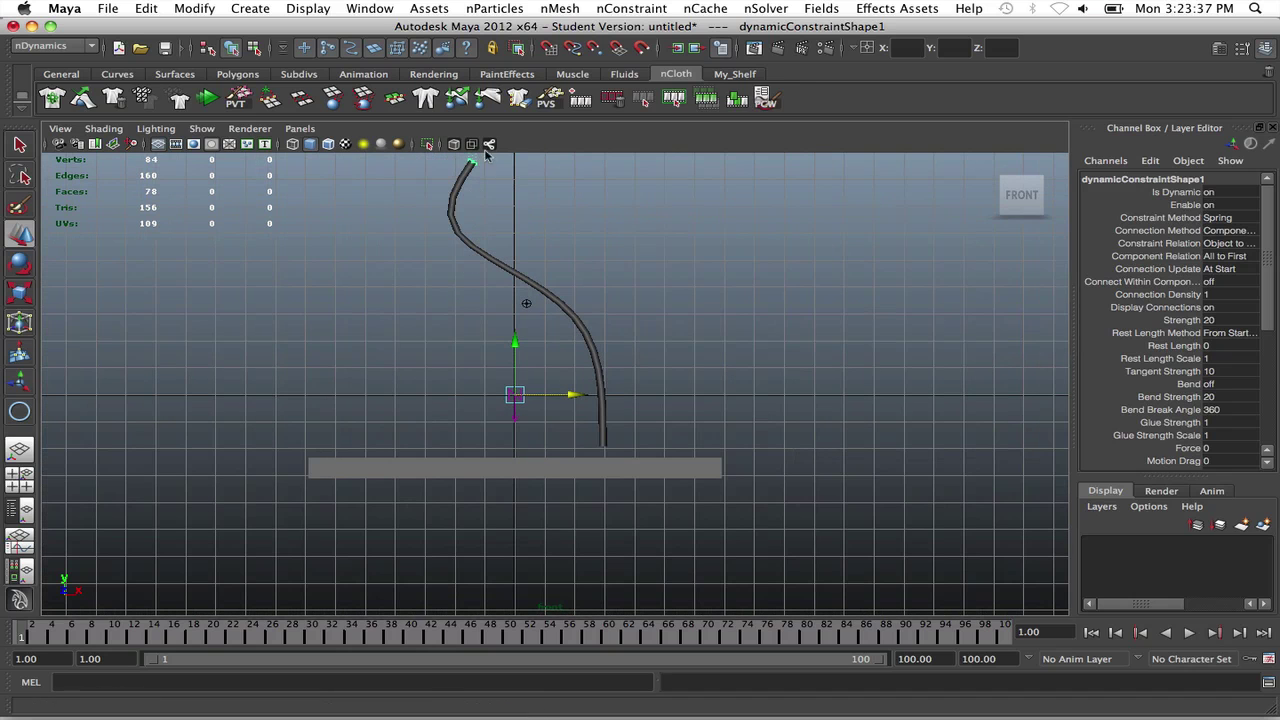
{"action": "scroll", "coordinate": [636, 482], "scroll_direction": "up", "scroll_amount": 3}
{"action": "middle_click_drag", "start_coordinate": [636, 482], "coordinate": [563, 354], "text": "alt"}
{"action": "scroll", "coordinate": [663, 506], "scroll_direction": "up", "scroll_amount": 2}
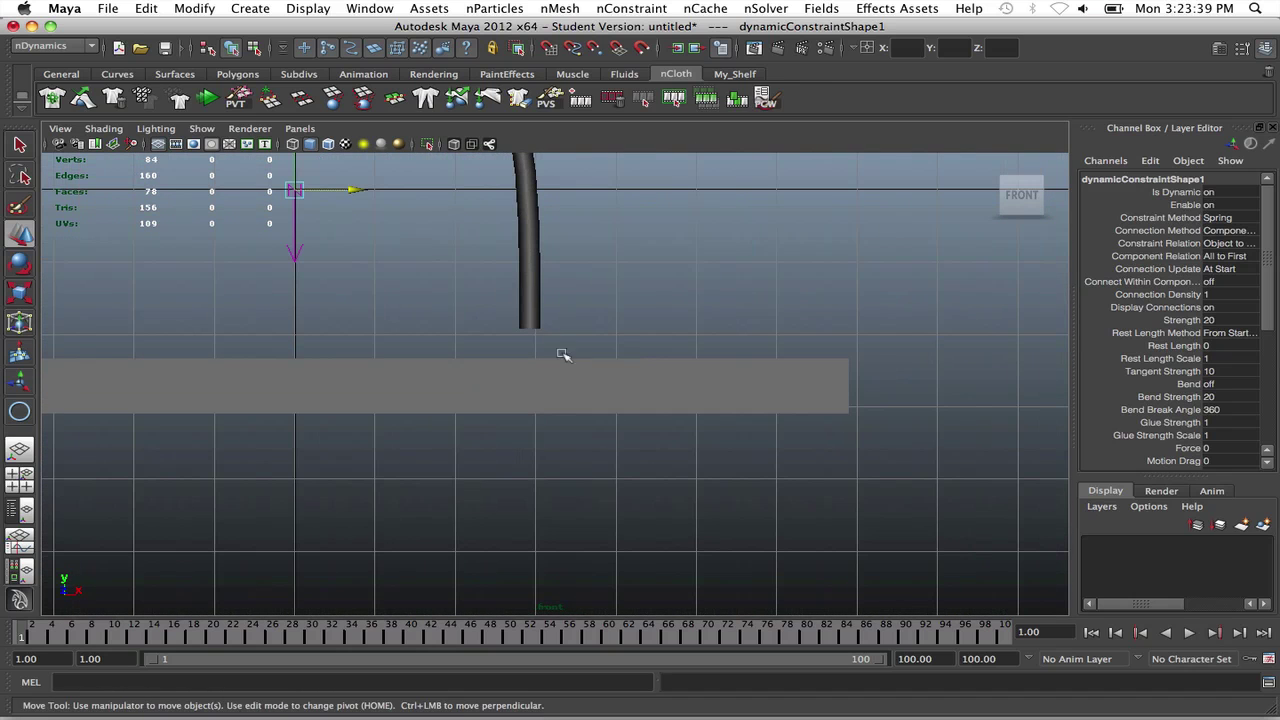
Step: Constrain the rope's bottom vertices to the lower block with a component-to-component constraint
{"action": "left_click", "coordinate": [528, 292]}
{"action": "scroll", "coordinate": [534, 320], "scroll_direction": "up", "scroll_amount": 2}
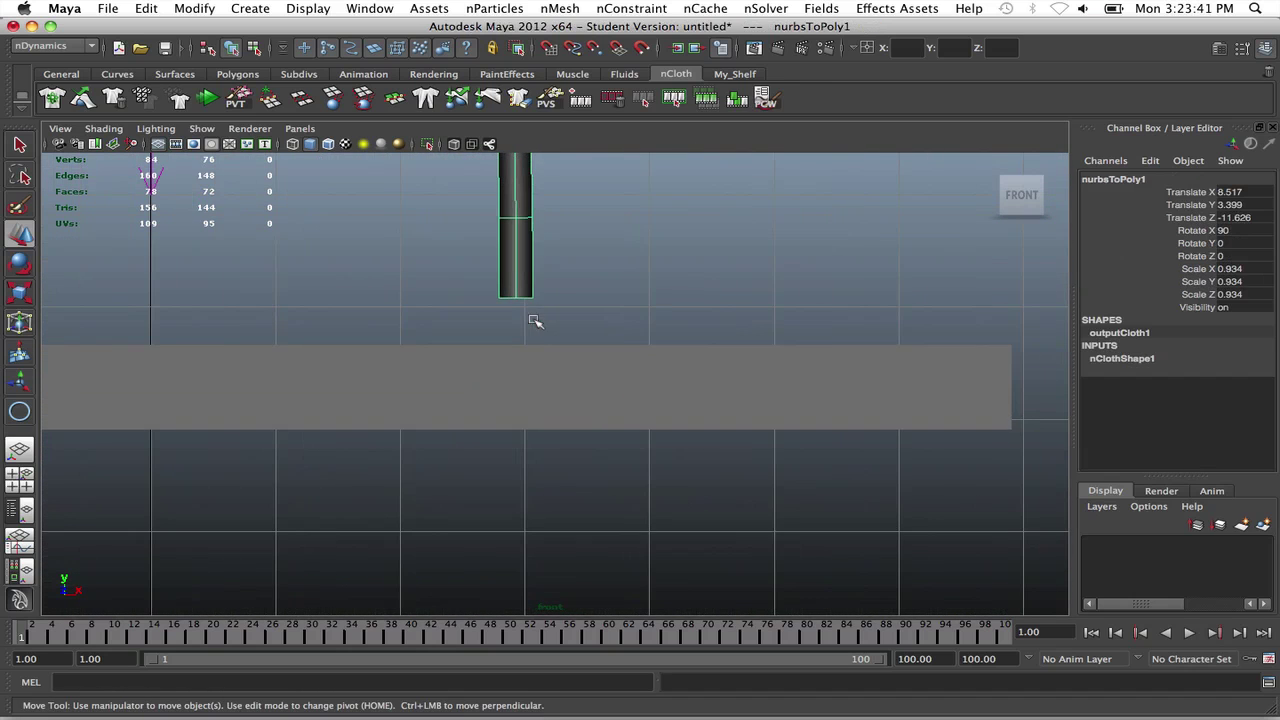
{"action": "right_click_drag", "start_coordinate": [520, 274], "coordinate": [450, 274]}
{"action": "left_click_drag", "start_coordinate": [490, 285], "coordinate": [548, 390]}
{"action": "left_click", "coordinate": [600, 391], "text": "shift"}
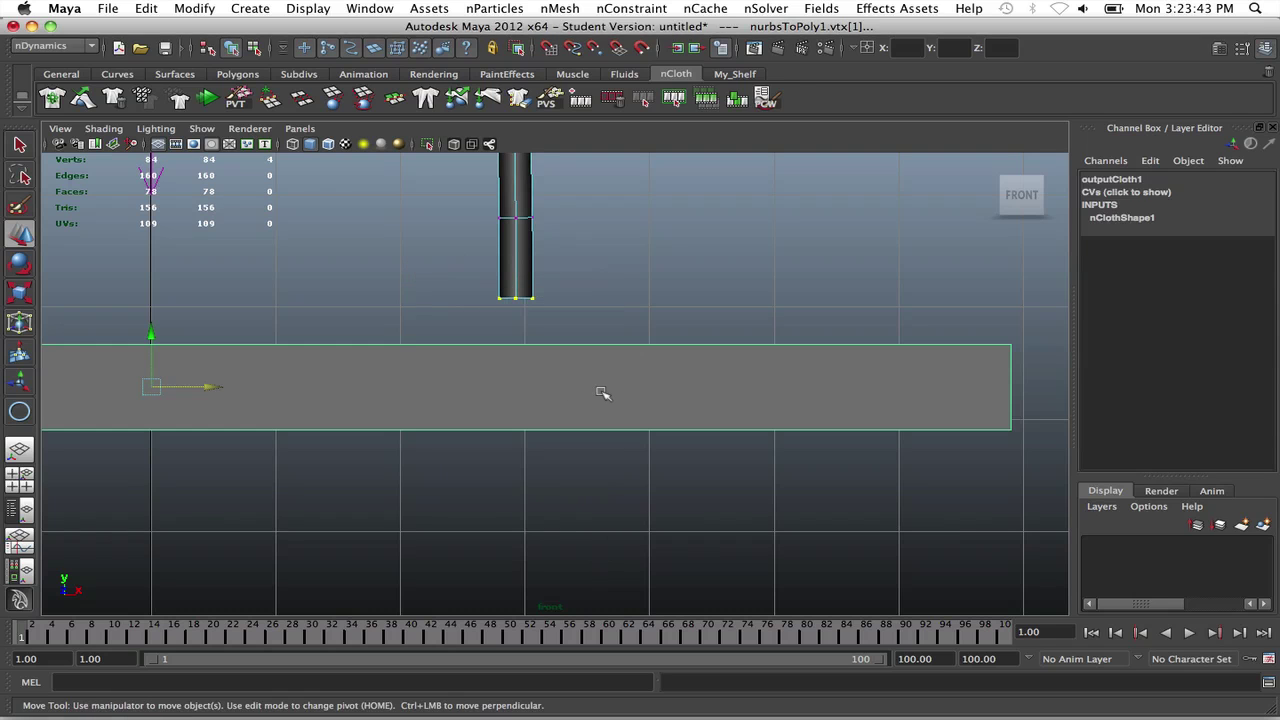
{"action": "left_click", "coordinate": [332, 99]}
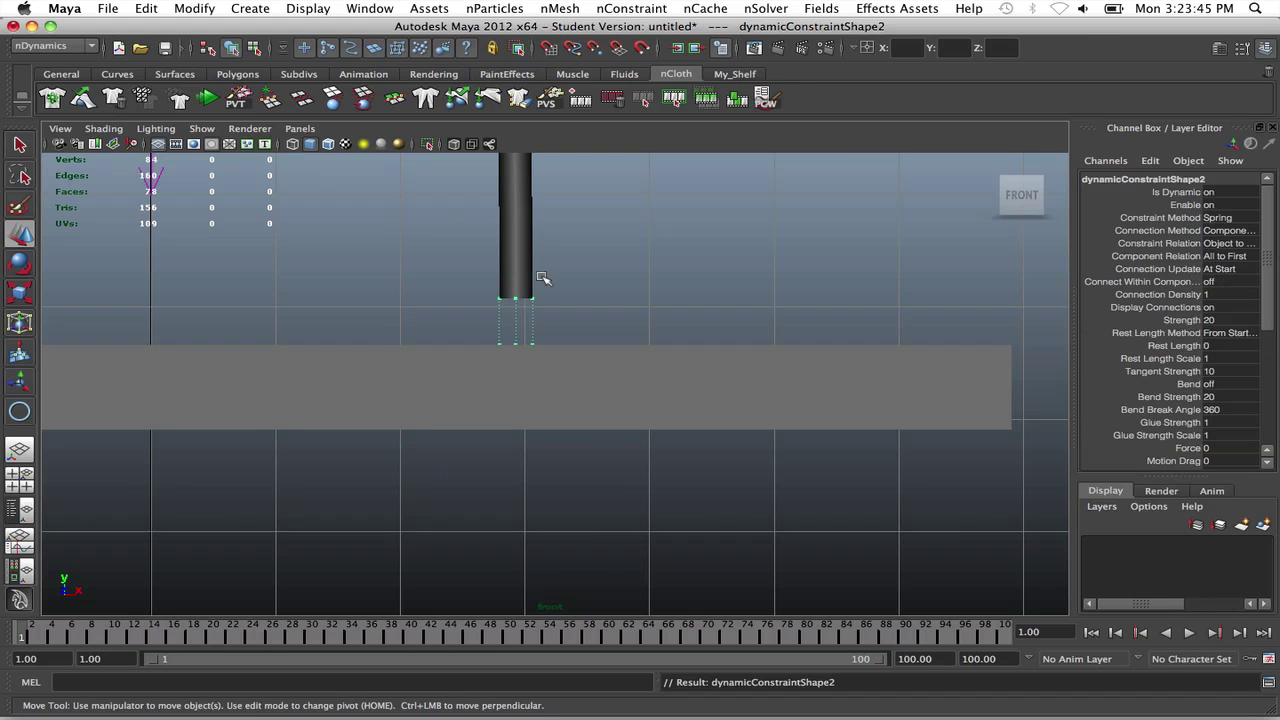
{"action": "scroll", "coordinate": [540, 277], "scroll_direction": "down", "scroll_amount": 3}
{"action": "scroll", "coordinate": [543, 280], "scroll_direction": "down", "scroll_amount": 2}
{"action": "middle_click_drag", "start_coordinate": [543, 280], "coordinate": [585, 336], "text": "alt"}
{"action": "scroll", "coordinate": [585, 336], "scroll_direction": "down", "scroll_amount": 1}
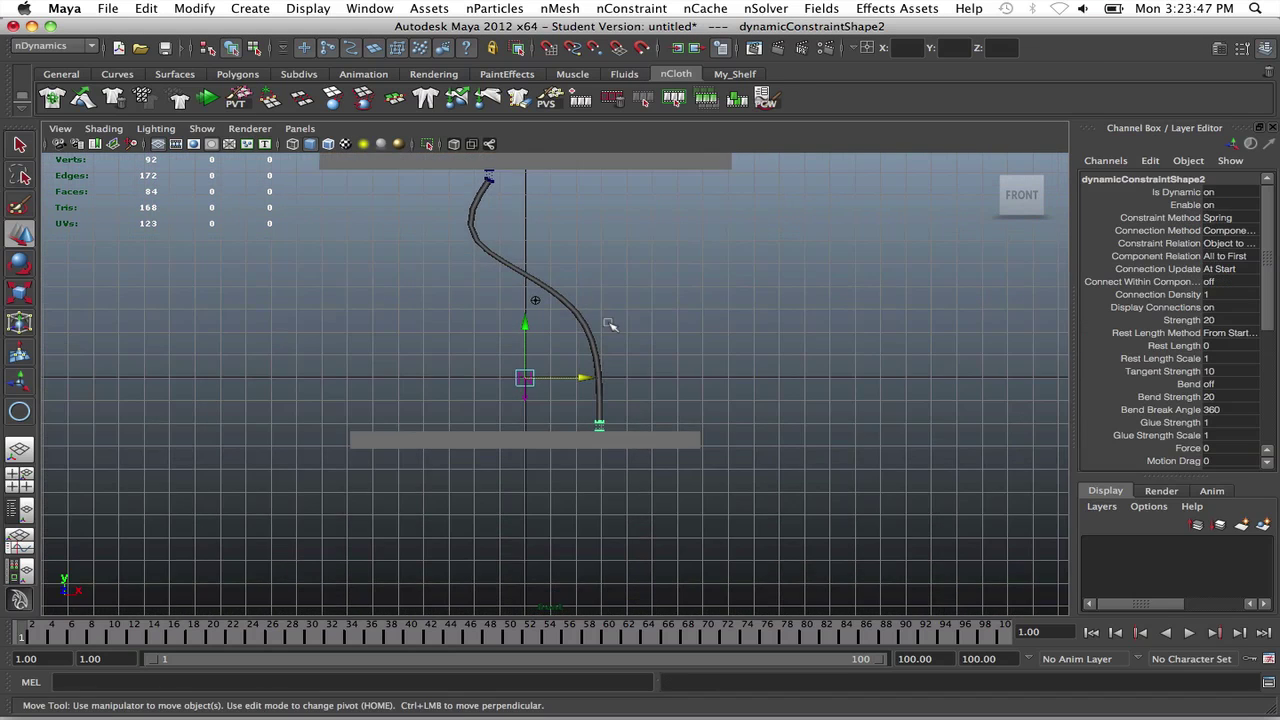
{"action": "scroll", "coordinate": [611, 326], "scroll_direction": "down", "scroll_amount": 1}
Step: Set the animation end time to 200, extend the range to 200 and rewind to frame 1
{"action": "double_click", "coordinate": [1004, 659]}
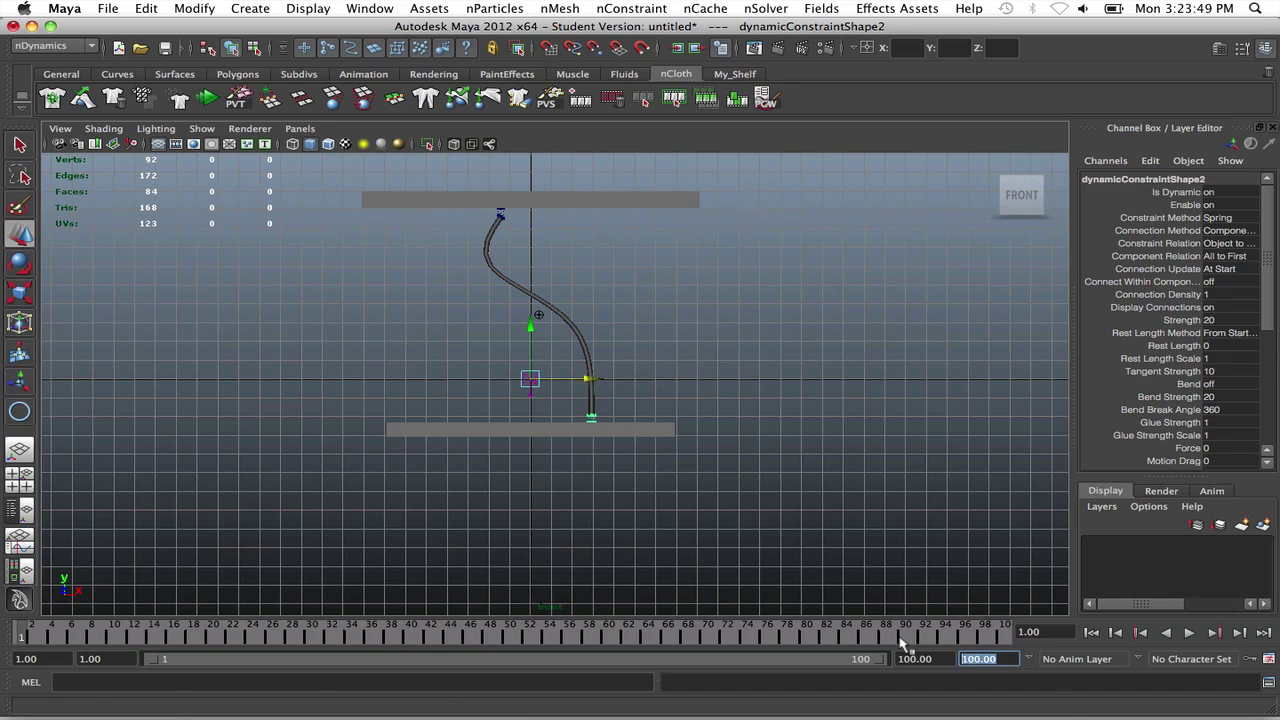
{"action": "type", "text": "200"}
{"action": "key", "text": "Return"}
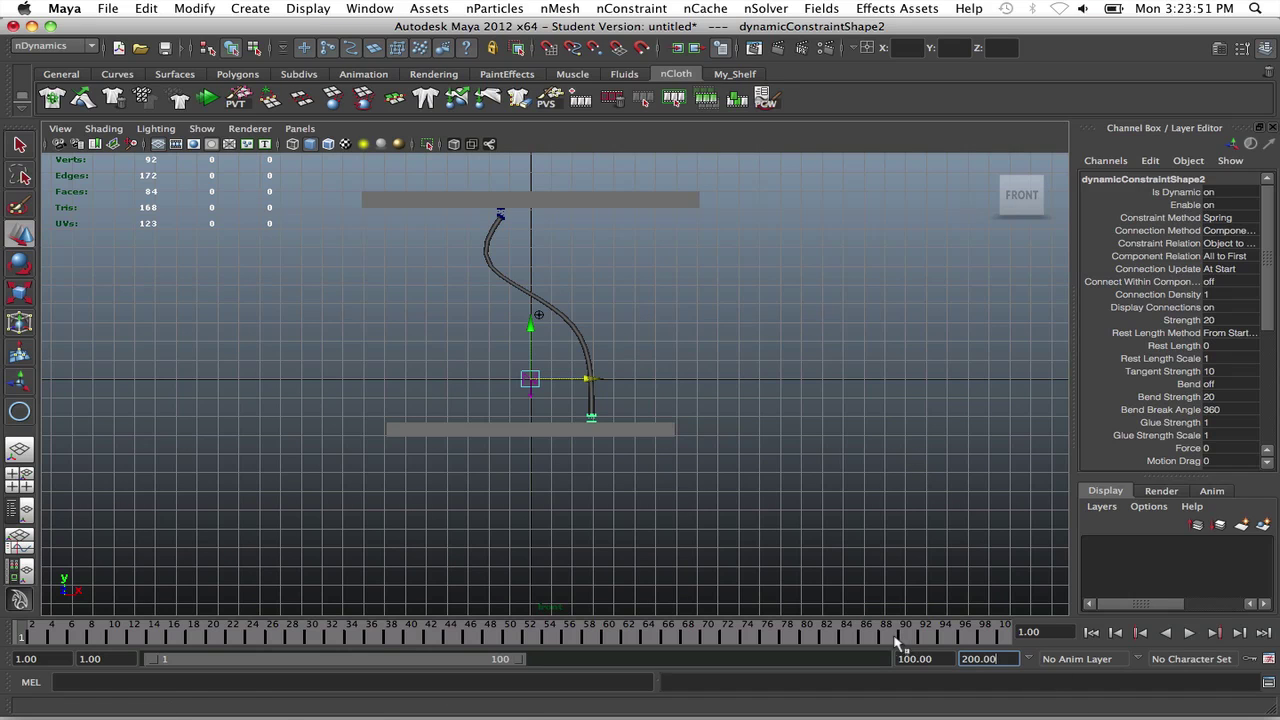
{"action": "left_click_drag", "start_coordinate": [517, 664], "coordinate": [884, 662]}
{"action": "left_click", "coordinate": [1091, 633]}
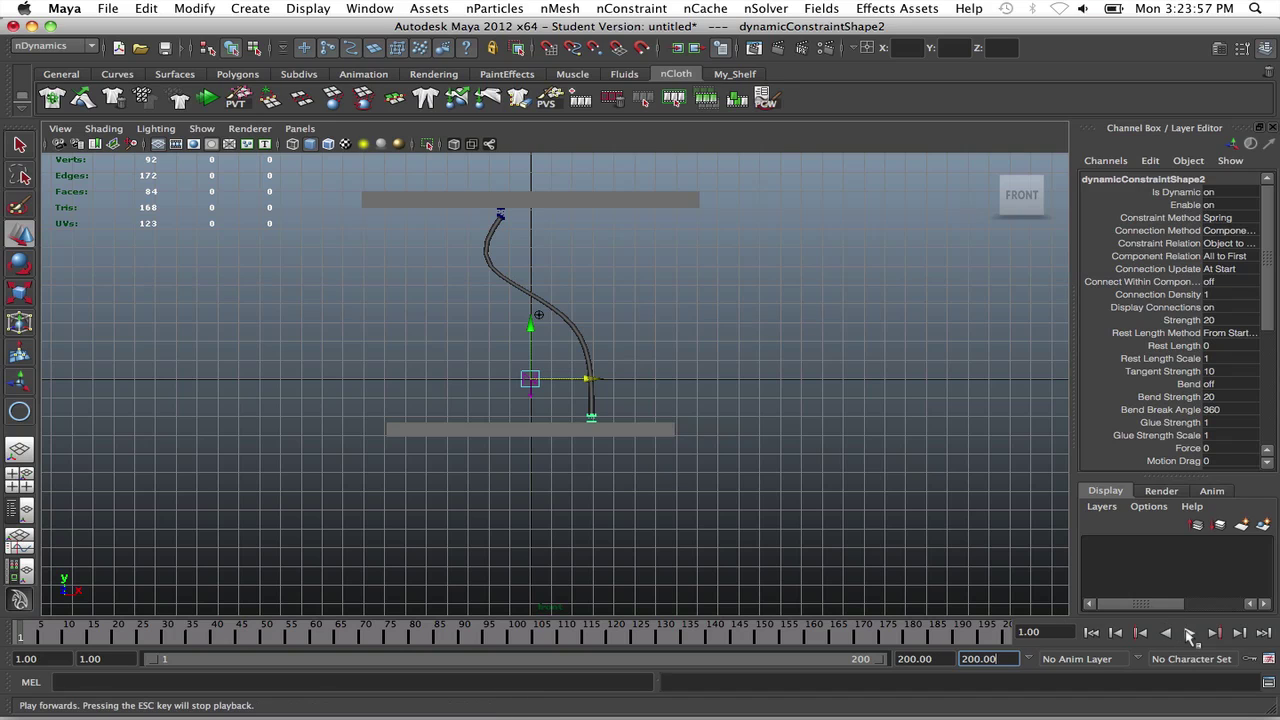
{"action": "left_click", "coordinate": [1190, 633]}
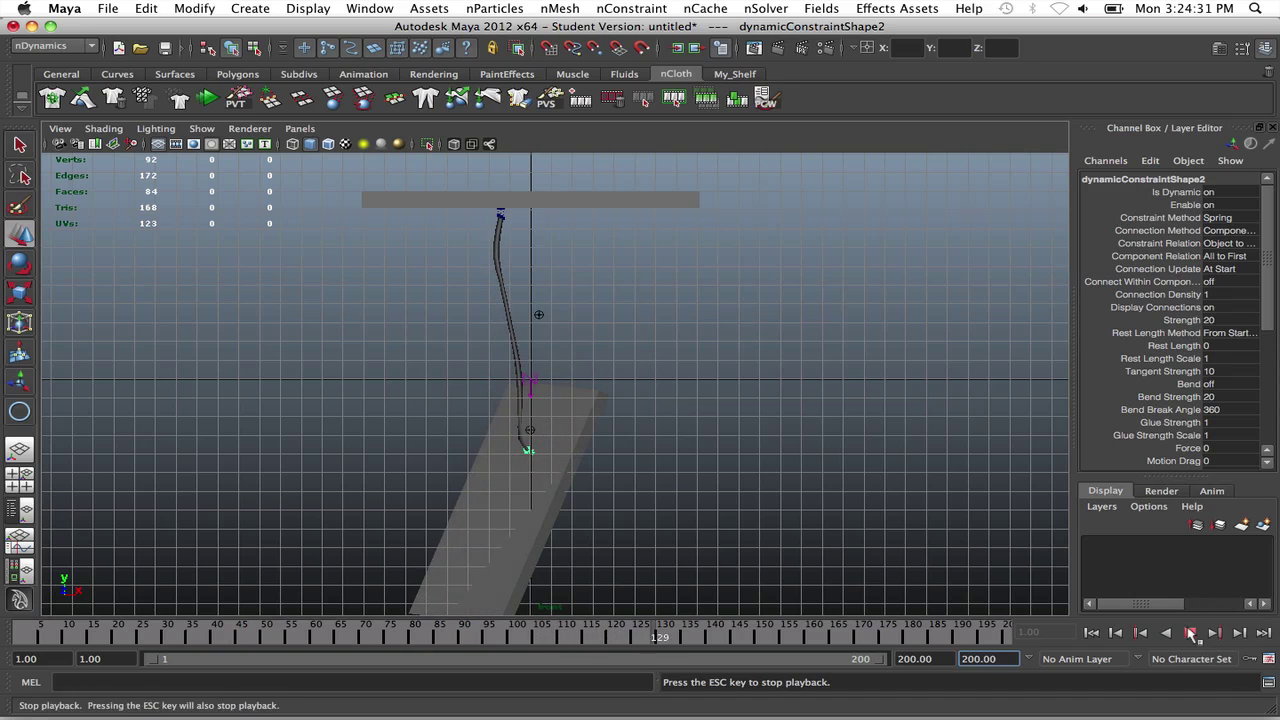
{"action": "left_click", "coordinate": [1190, 632]}
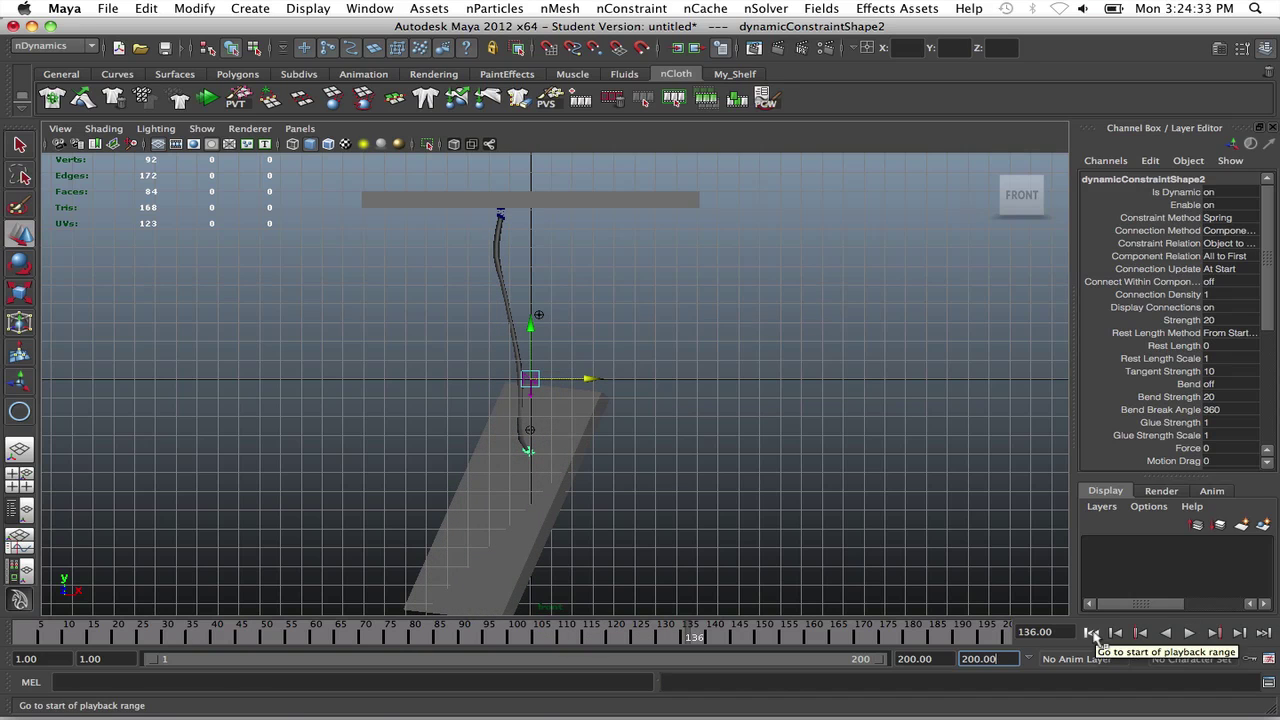
{"action": "left_click", "coordinate": [1092, 632]}
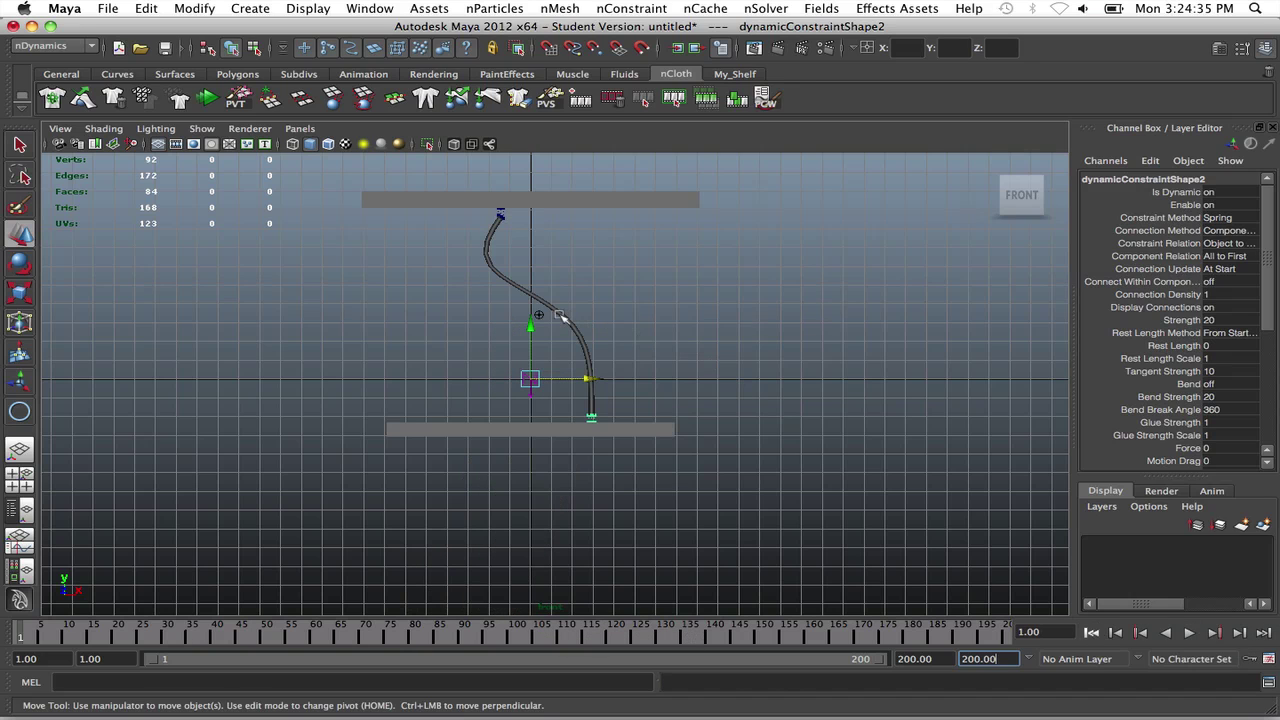
Step: Show the rope's nClothShape1 tab in the Attribute Editor and open its Presets list
{"action": "left_click", "coordinate": [563, 318]}
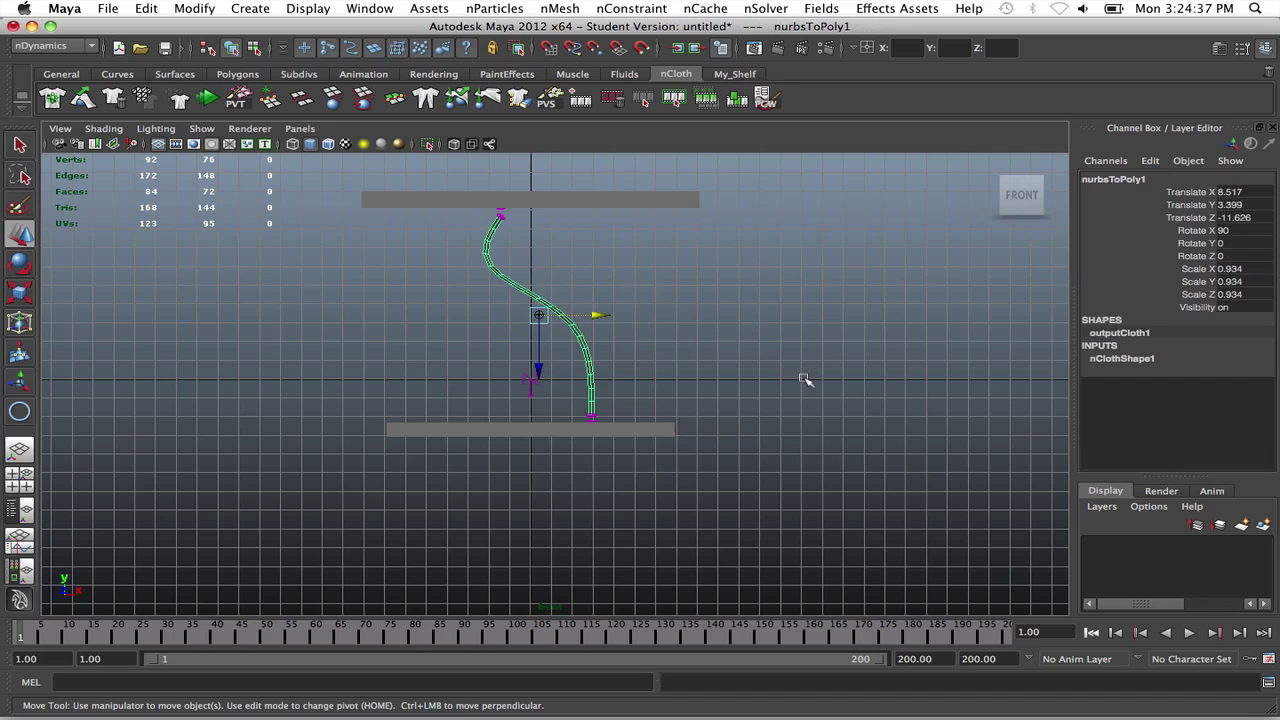
{"action": "left_click", "coordinate": [1265, 48]}
{"action": "left_click", "coordinate": [1220, 48]}
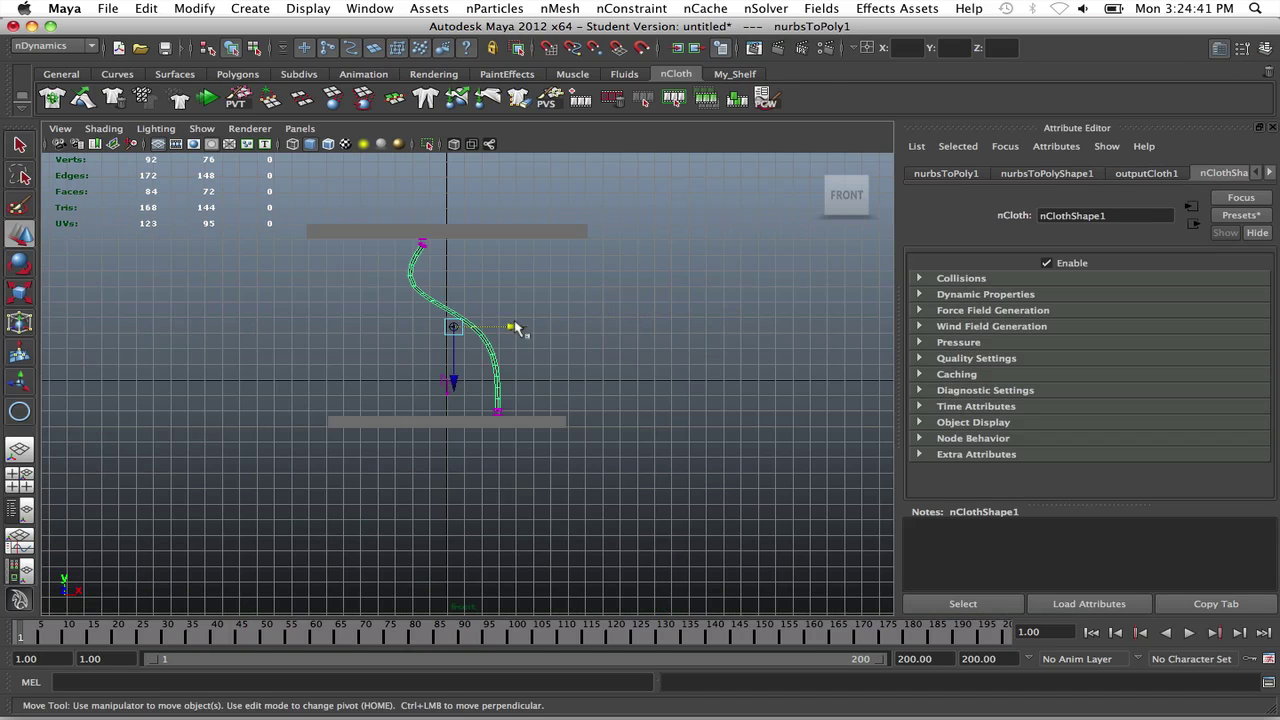
{"action": "left_click", "coordinate": [1270, 174]}
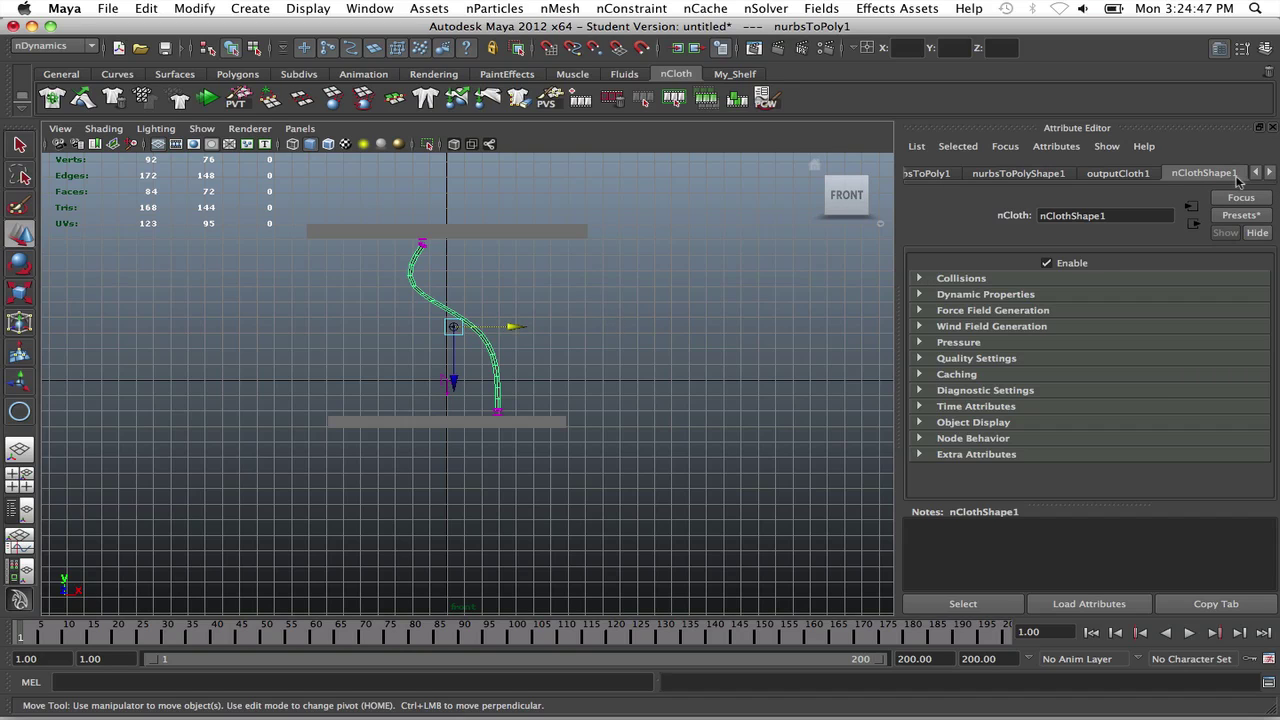
{"action": "left_click", "coordinate": [1233, 218]}
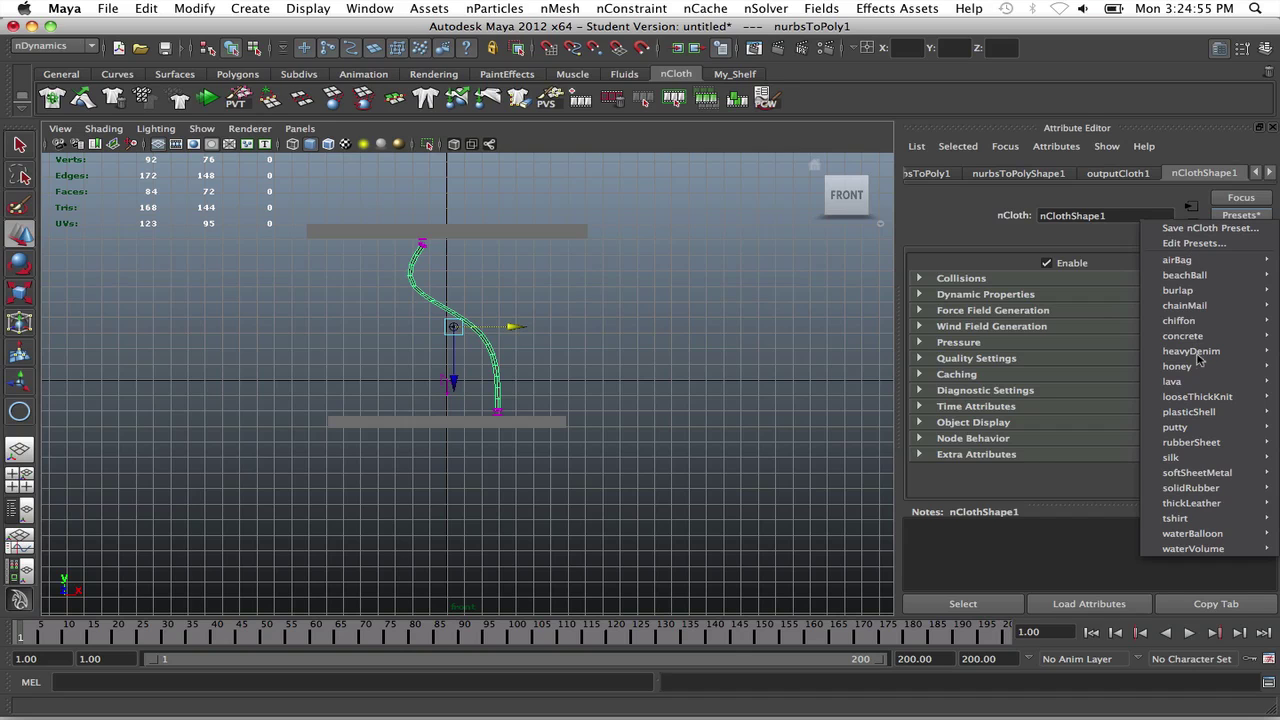
Step: Replace the rope's nCloth settings with the honey preset, play to frame 180, then rewind
{"action": "mouse_move", "coordinate": [1186, 367]}
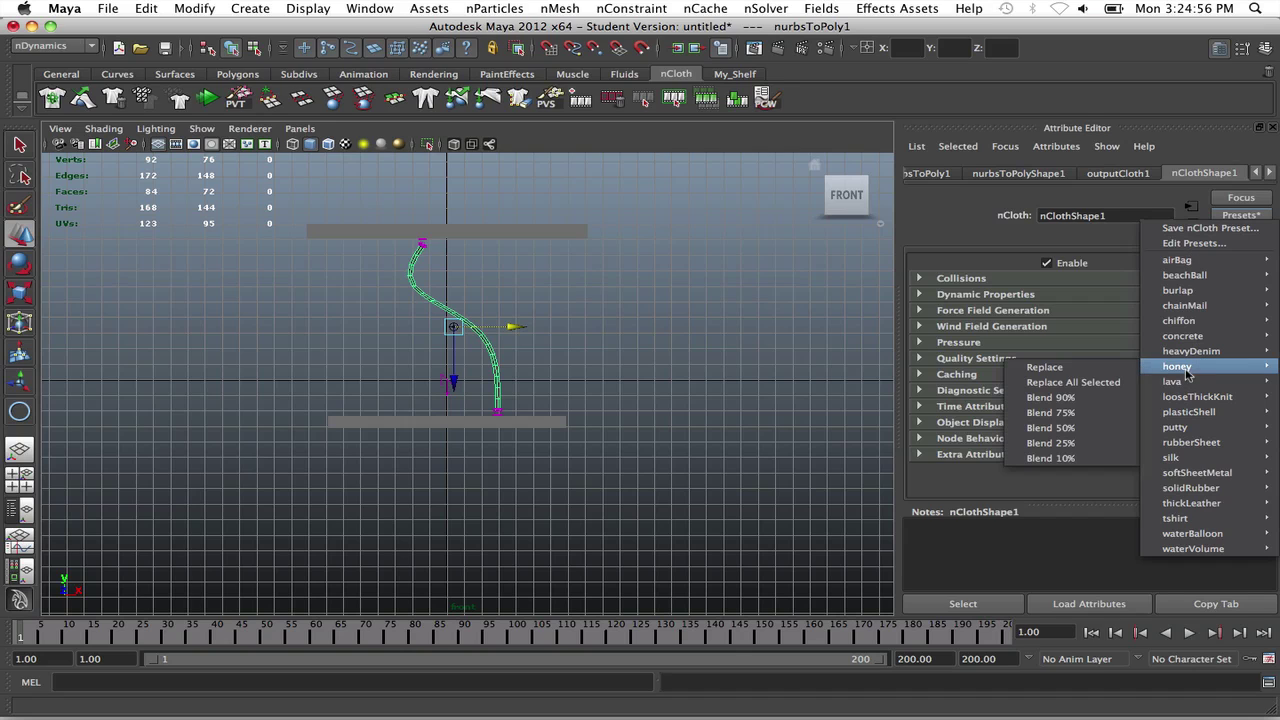
{"action": "left_click", "coordinate": [1087, 368]}
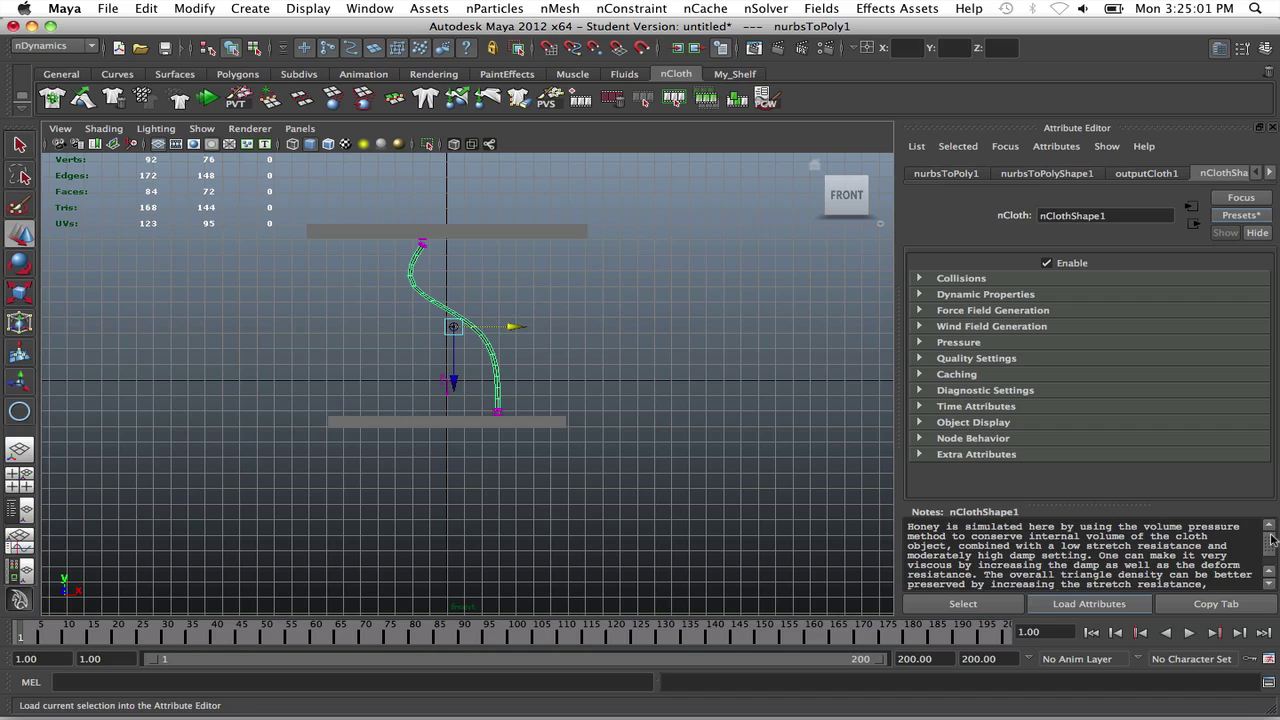
{"action": "scroll", "coordinate": [1272, 540], "scroll_direction": "down", "scroll_amount": 1}
{"action": "scroll", "coordinate": [1272, 540], "scroll_direction": "up", "scroll_amount": 1}
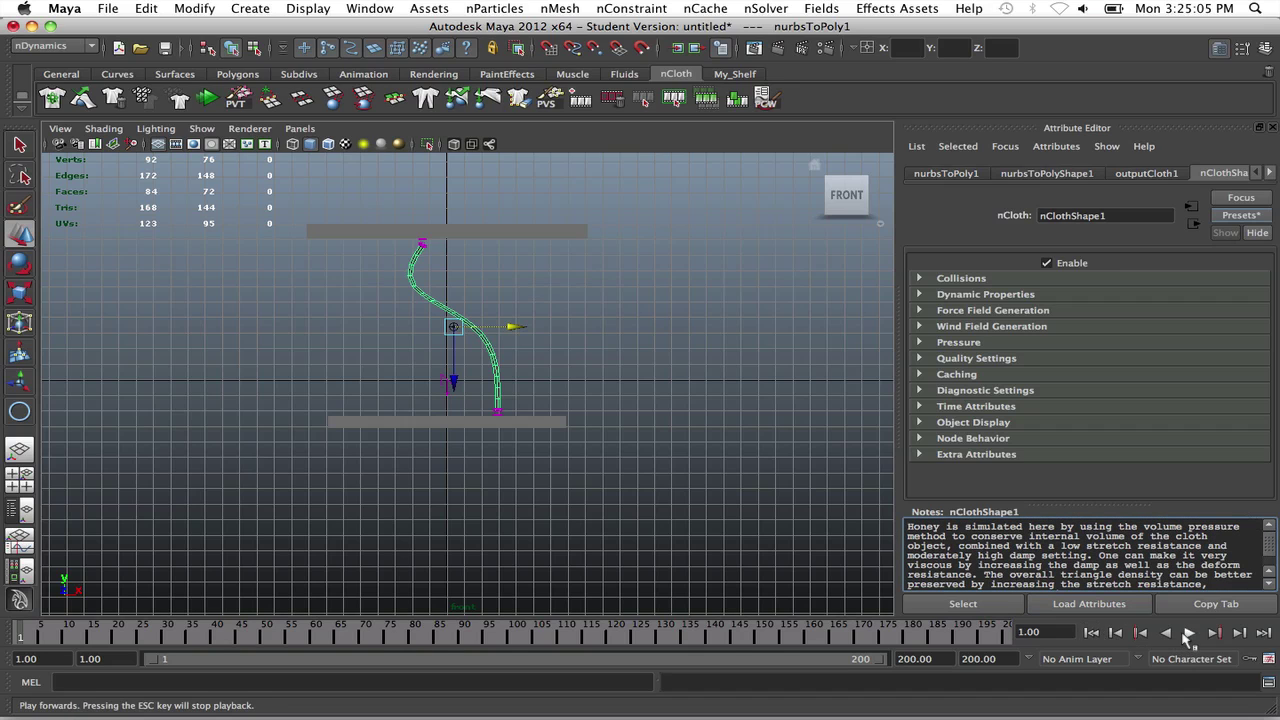
{"action": "left_click", "coordinate": [1188, 633]}
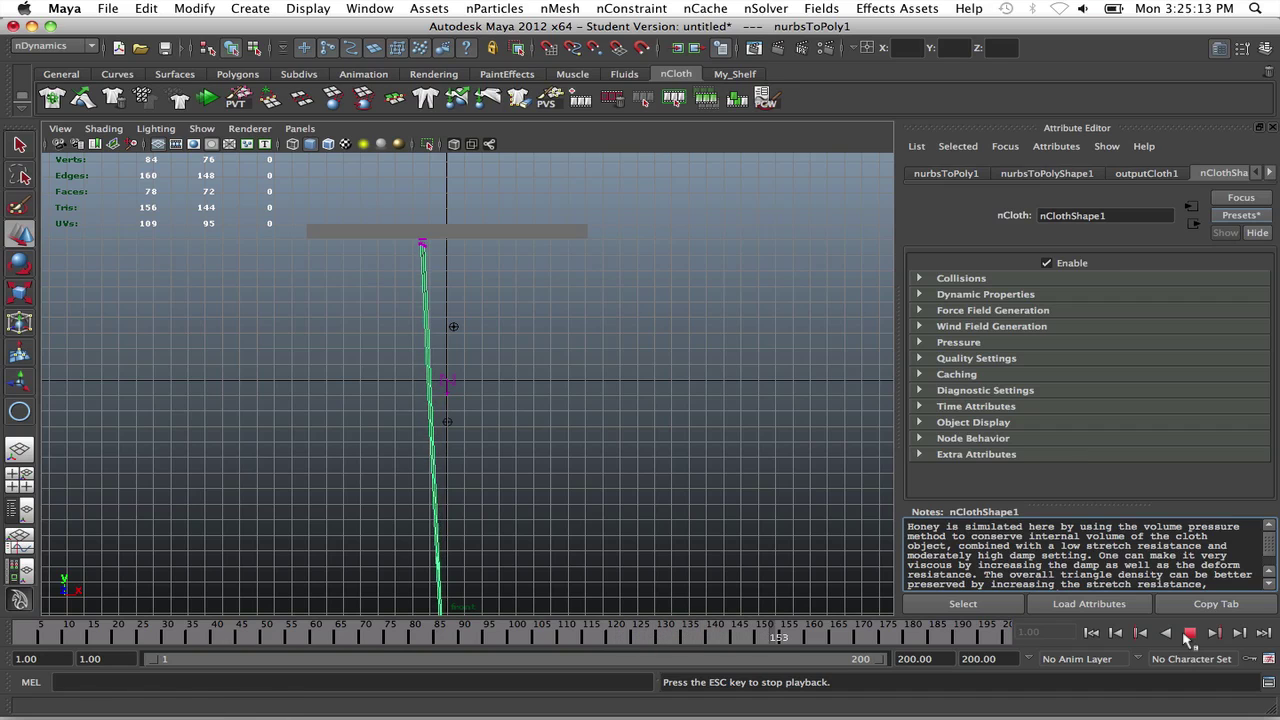
{"action": "left_click", "coordinate": [1189, 634]}
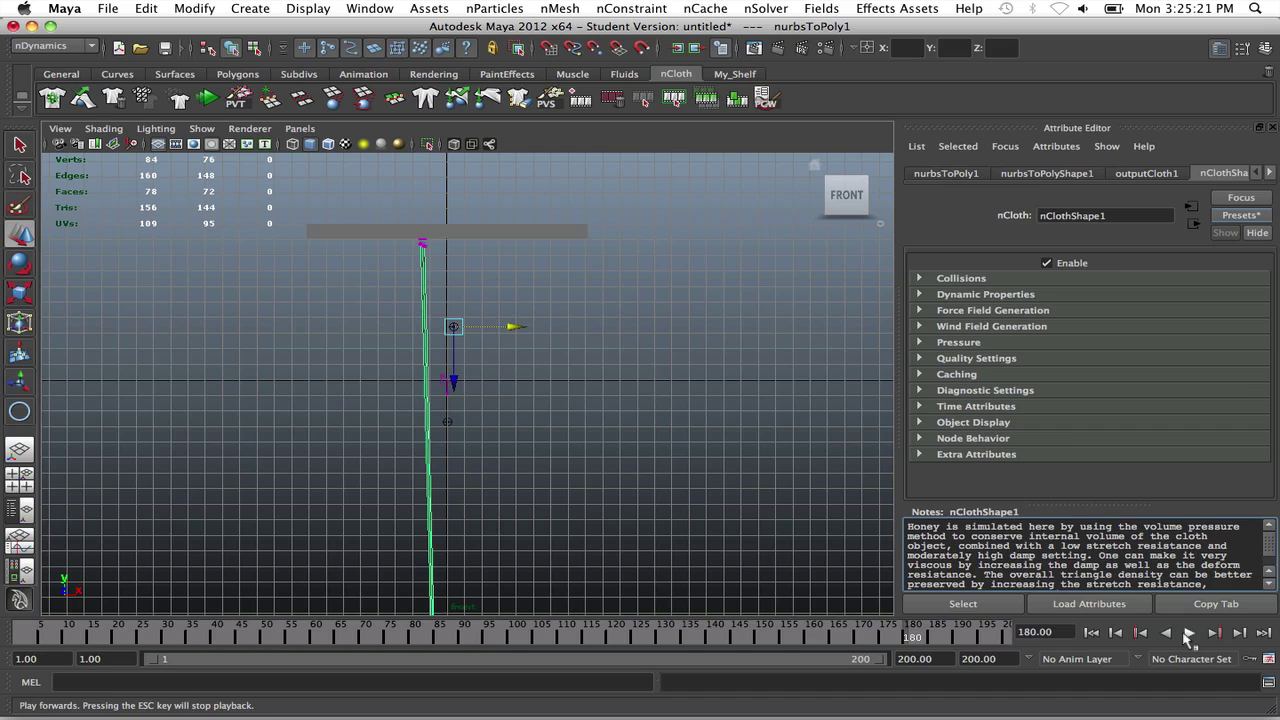
{"action": "left_click", "coordinate": [1091, 632]}
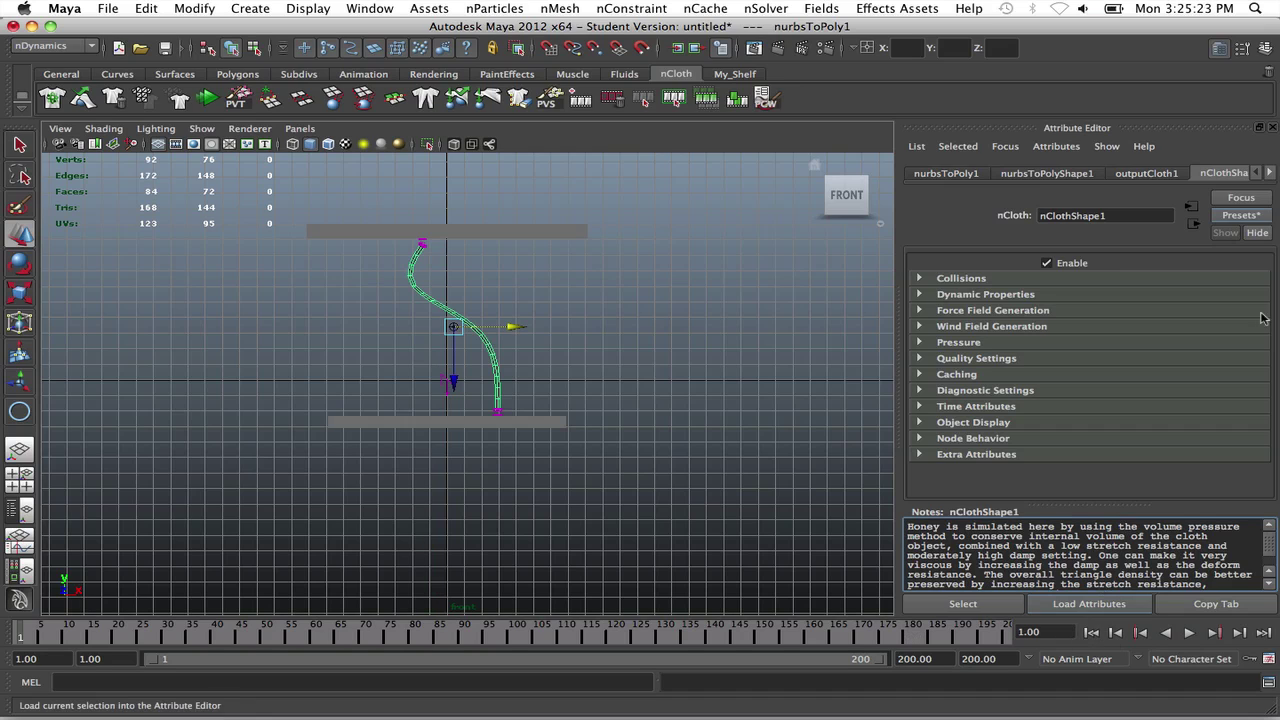
Step: Replace the rope's nCloth settings with the silk preset, play a test run, and rewind
{"action": "left_click", "coordinate": [1262, 218]}
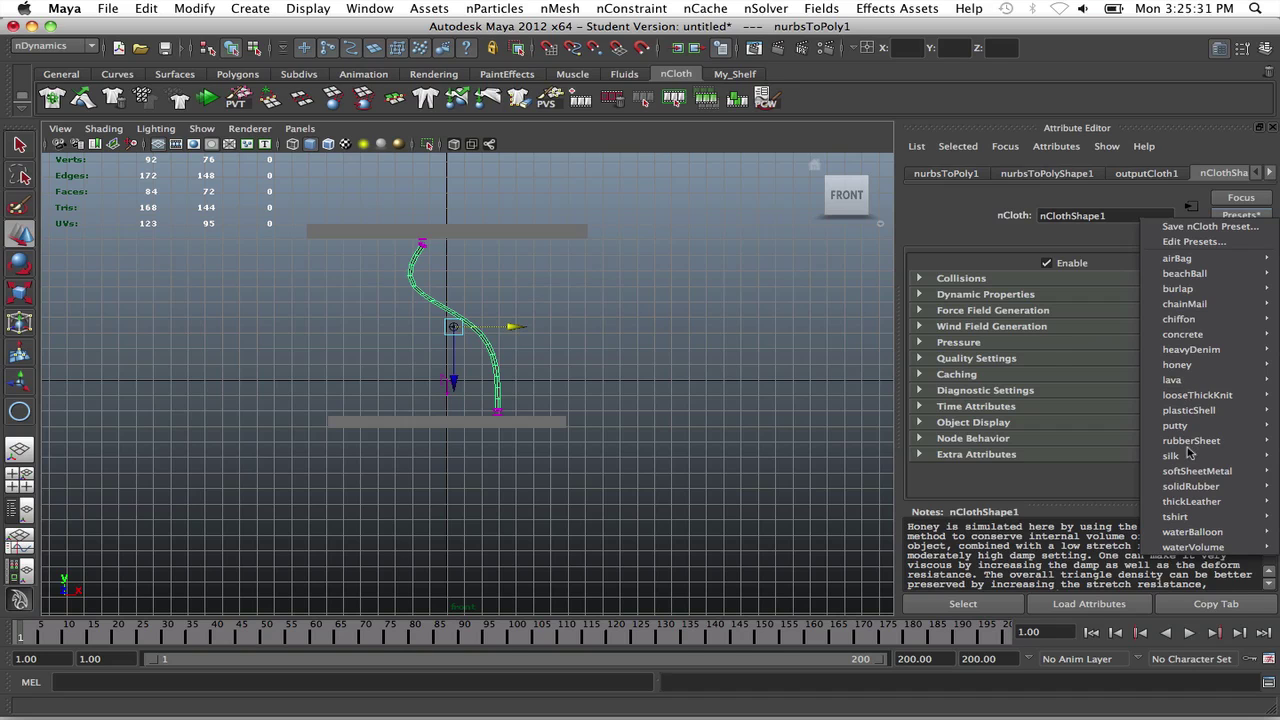
{"action": "mouse_move", "coordinate": [1188, 455]}
{"action": "left_click", "coordinate": [1084, 452]}
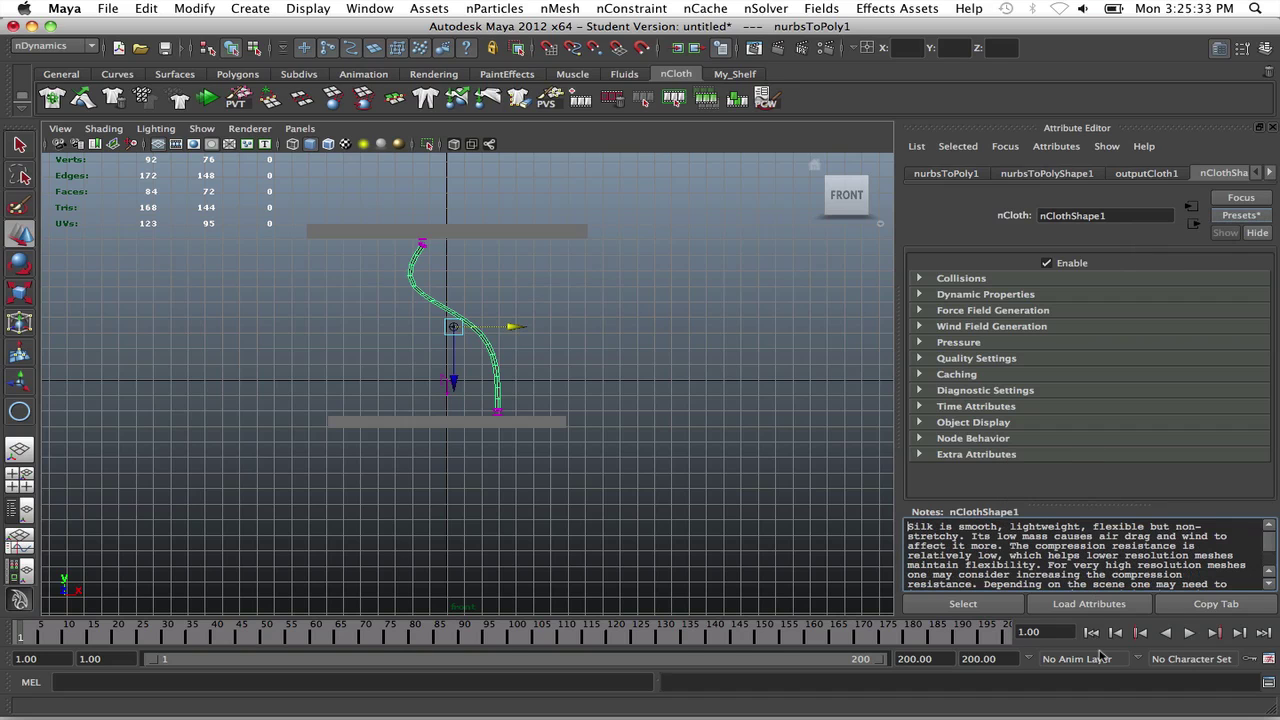
{"action": "left_click", "coordinate": [1188, 632]}
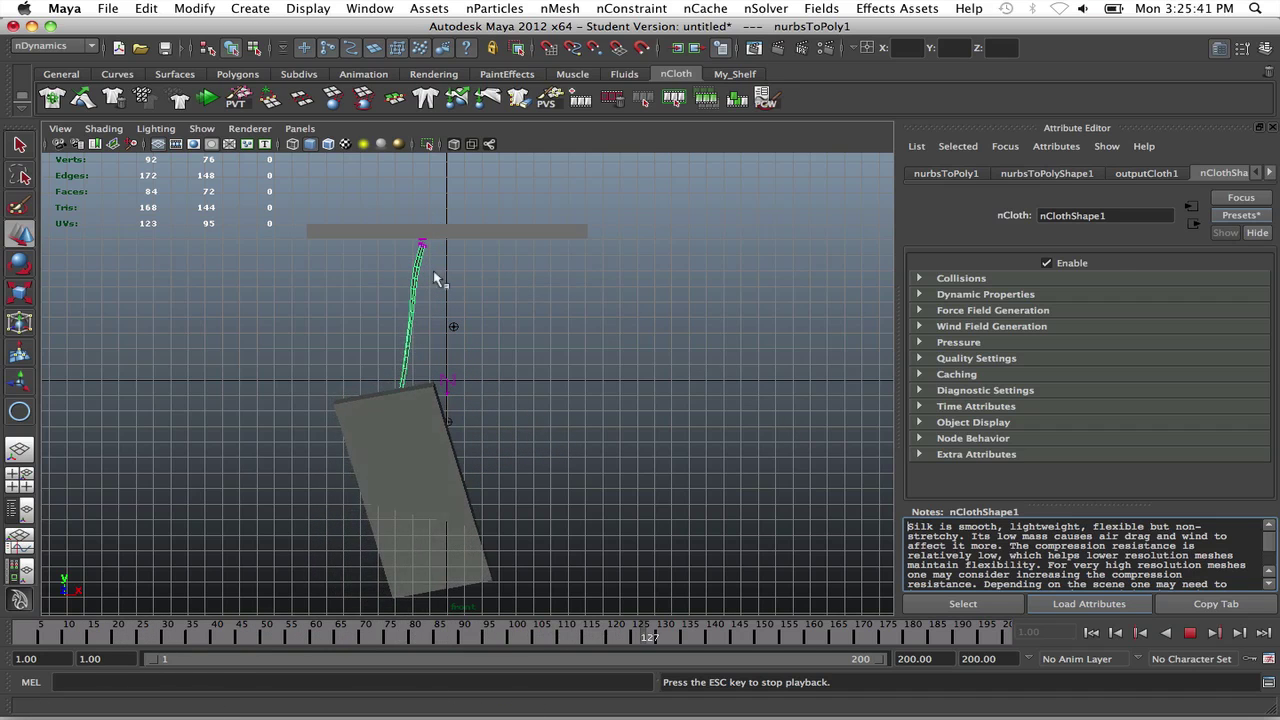
{"action": "left_click", "coordinate": [1190, 634]}
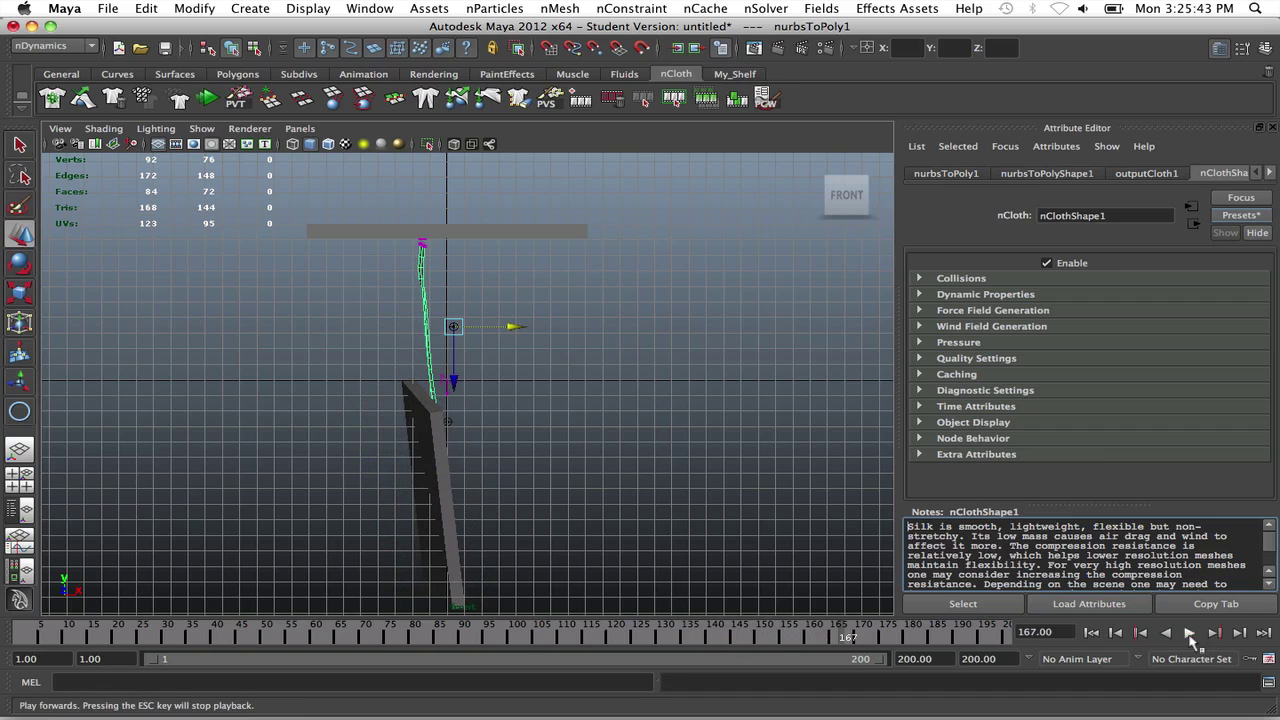
{"action": "left_click", "coordinate": [1091, 632]}
Step: Apply the chainMail preset to the rope and play a test simulation, stopping at frame 131
{"action": "left_click", "coordinate": [1240, 215]}
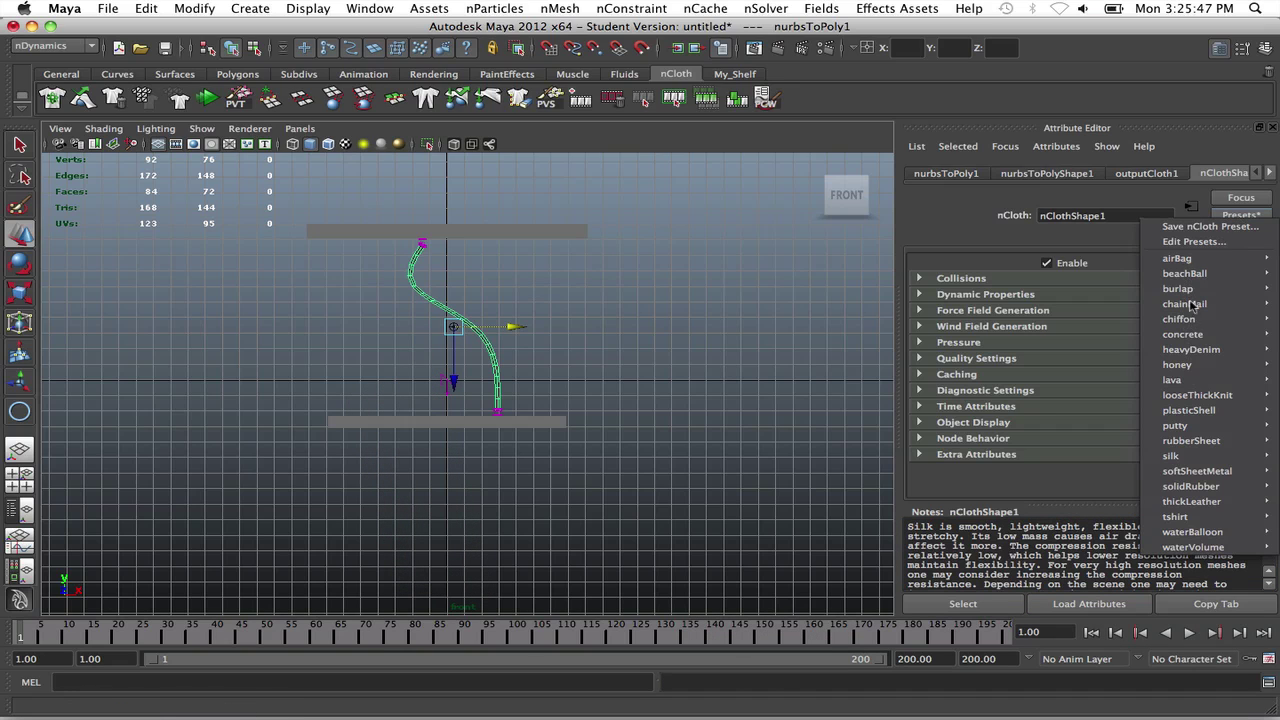
{"action": "mouse_move", "coordinate": [1191, 305]}
{"action": "left_click", "coordinate": [1097, 318]}
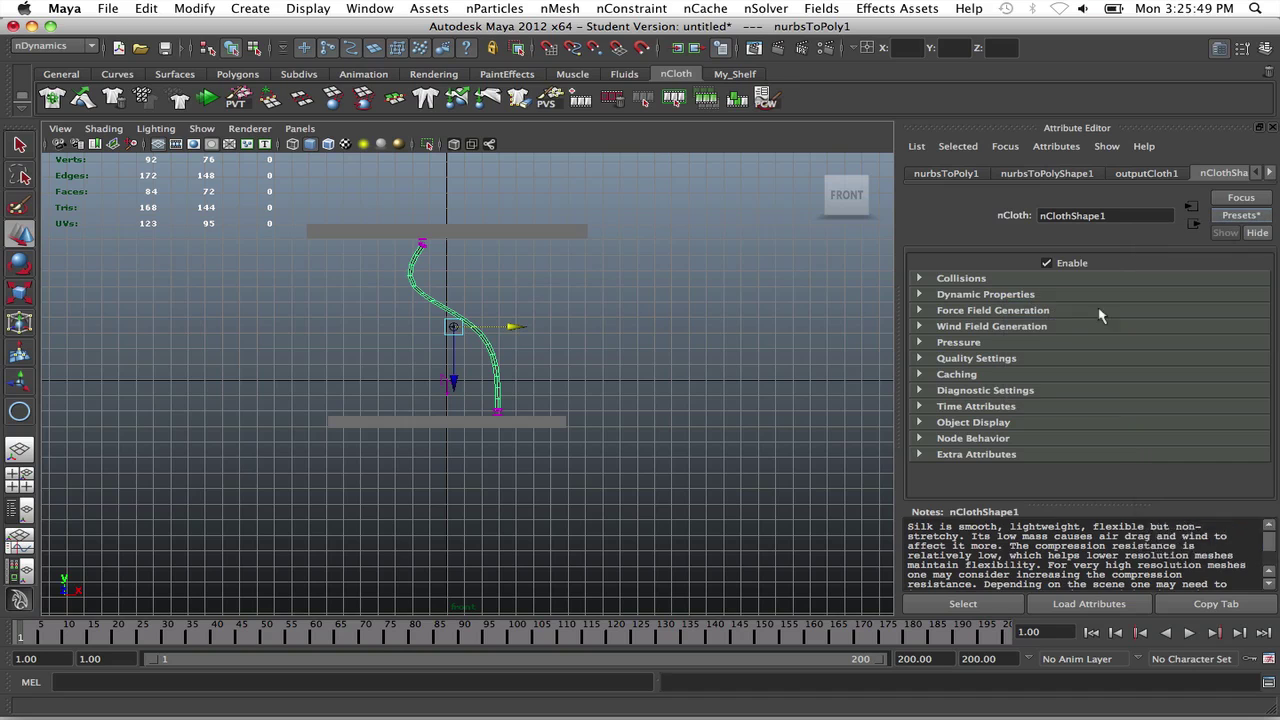
{"action": "left_click", "coordinate": [1091, 632]}
{"action": "left_click", "coordinate": [1189, 633]}
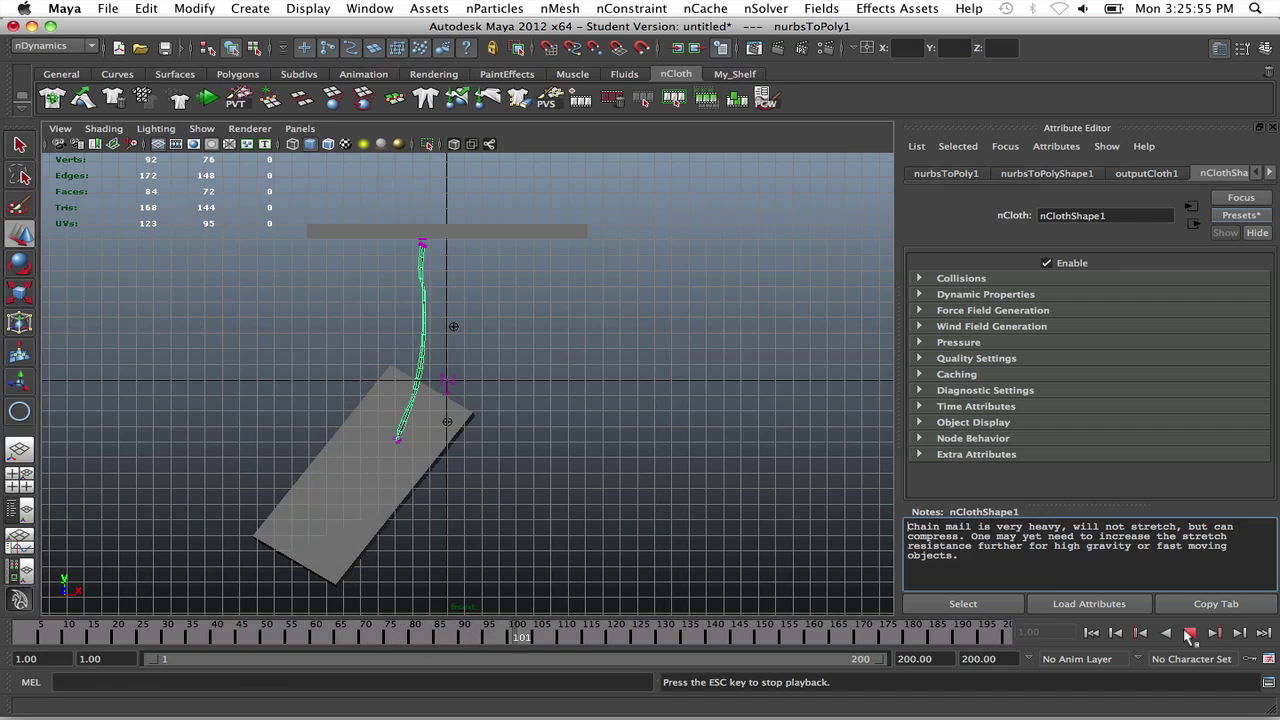
{"action": "left_click", "coordinate": [1189, 633]}
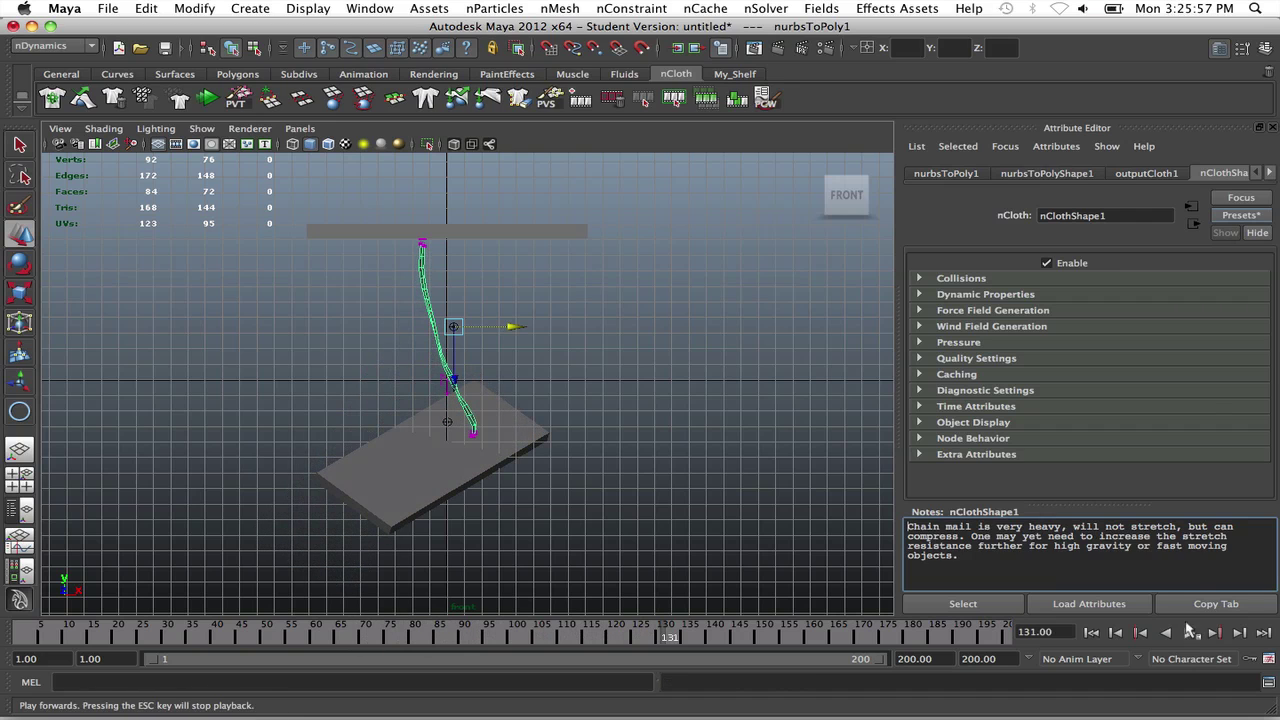
{"action": "left_click", "coordinate": [1238, 216]}
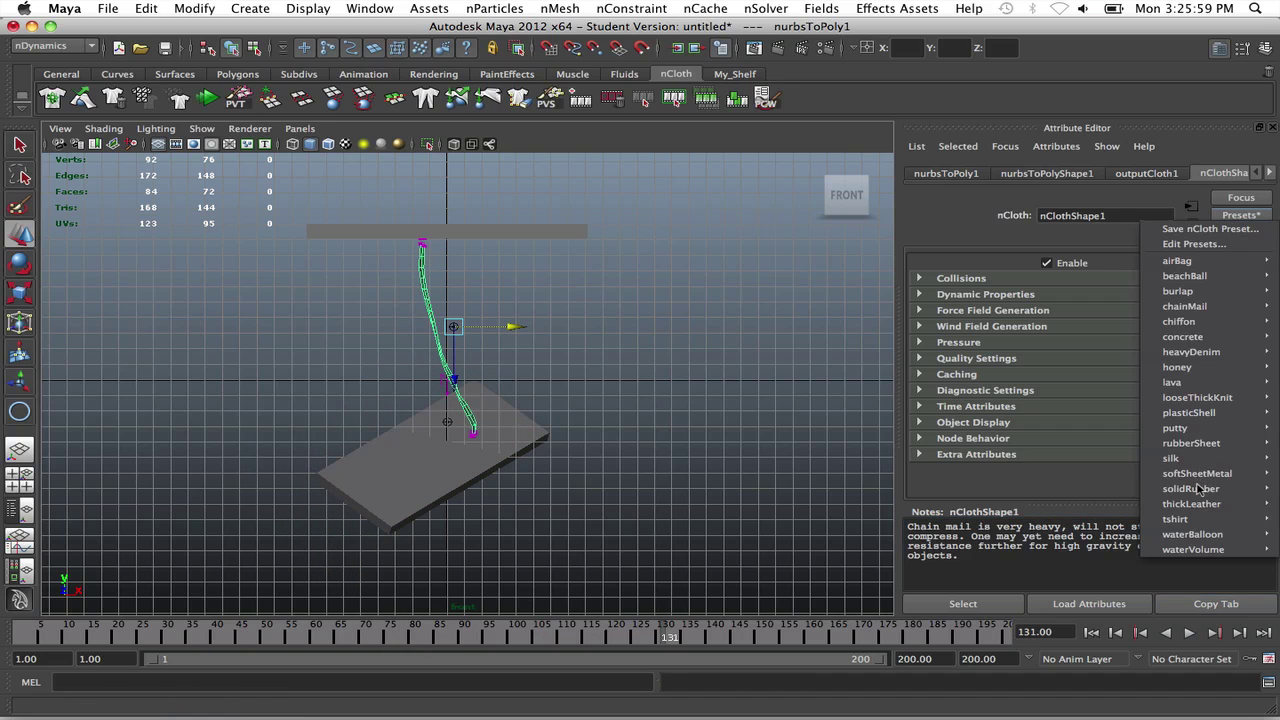
Step: Apply the solidRubber preset to the rope, play a test run, and rewind to frame 1
{"action": "mouse_move", "coordinate": [1198, 489]}
{"action": "left_click", "coordinate": [1092, 490]}
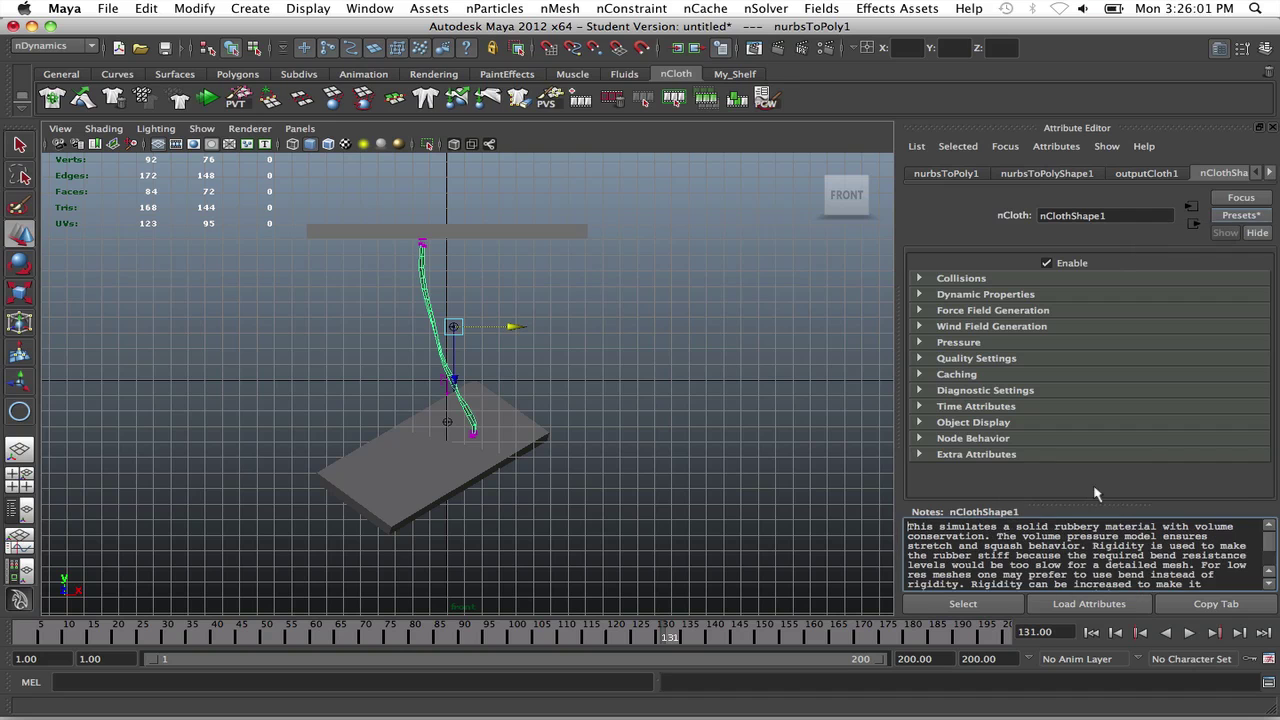
{"action": "left_click", "coordinate": [1092, 633]}
{"action": "left_click", "coordinate": [1189, 633]}
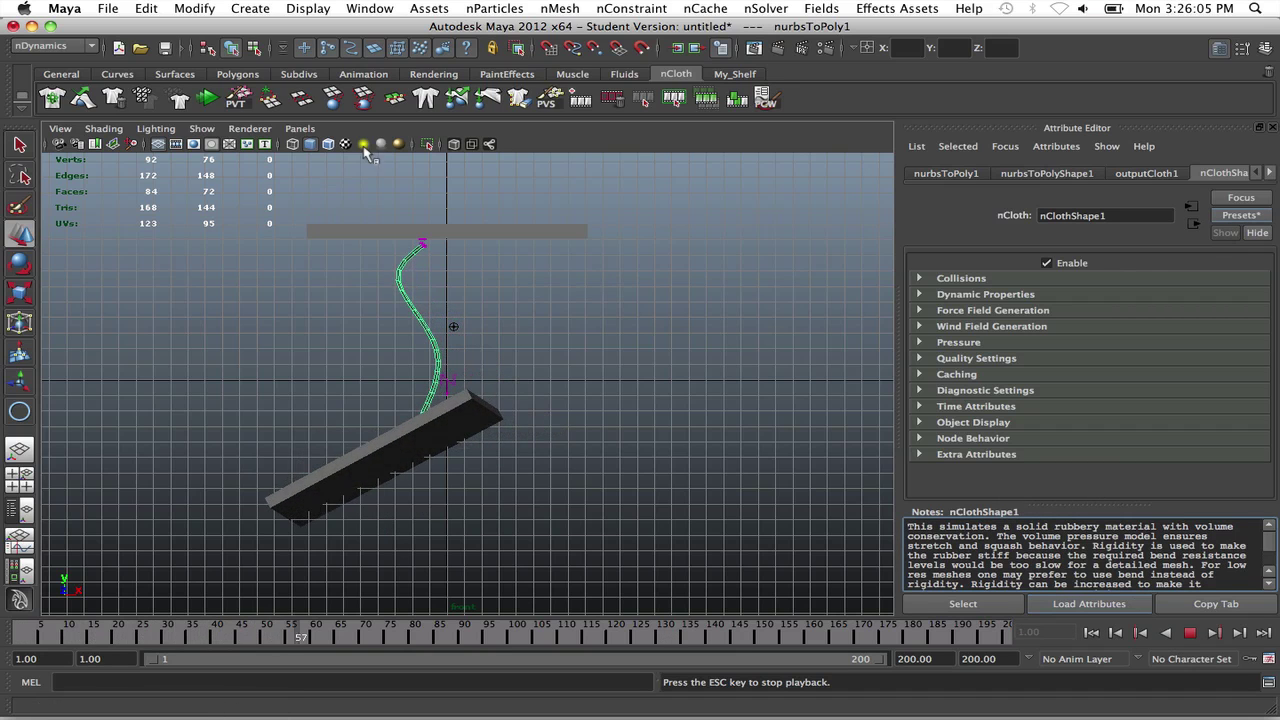
{"action": "left_click", "coordinate": [1190, 632]}
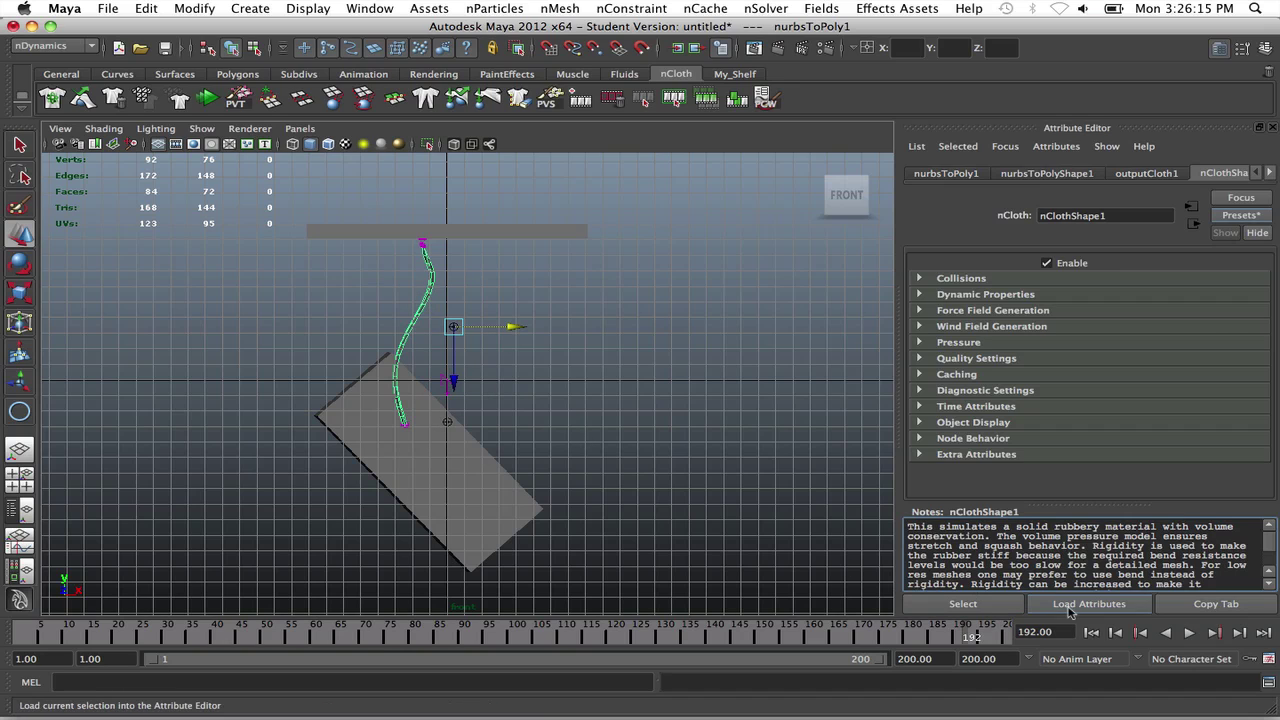
{"action": "left_click", "coordinate": [1090, 632]}
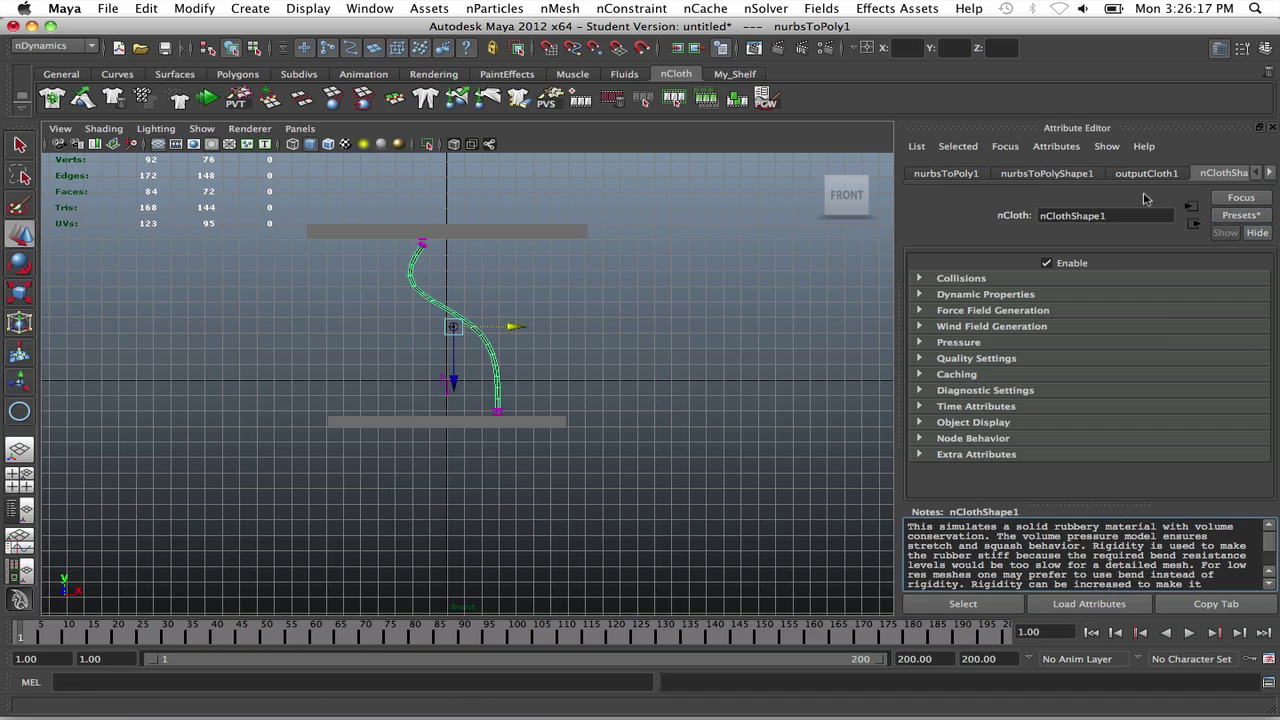
Step: Bring up the nucleus1 solver attributes and set Gravity to 100
{"action": "left_click", "coordinate": [1269, 173]}
{"action": "left_click", "coordinate": [1269, 173]}
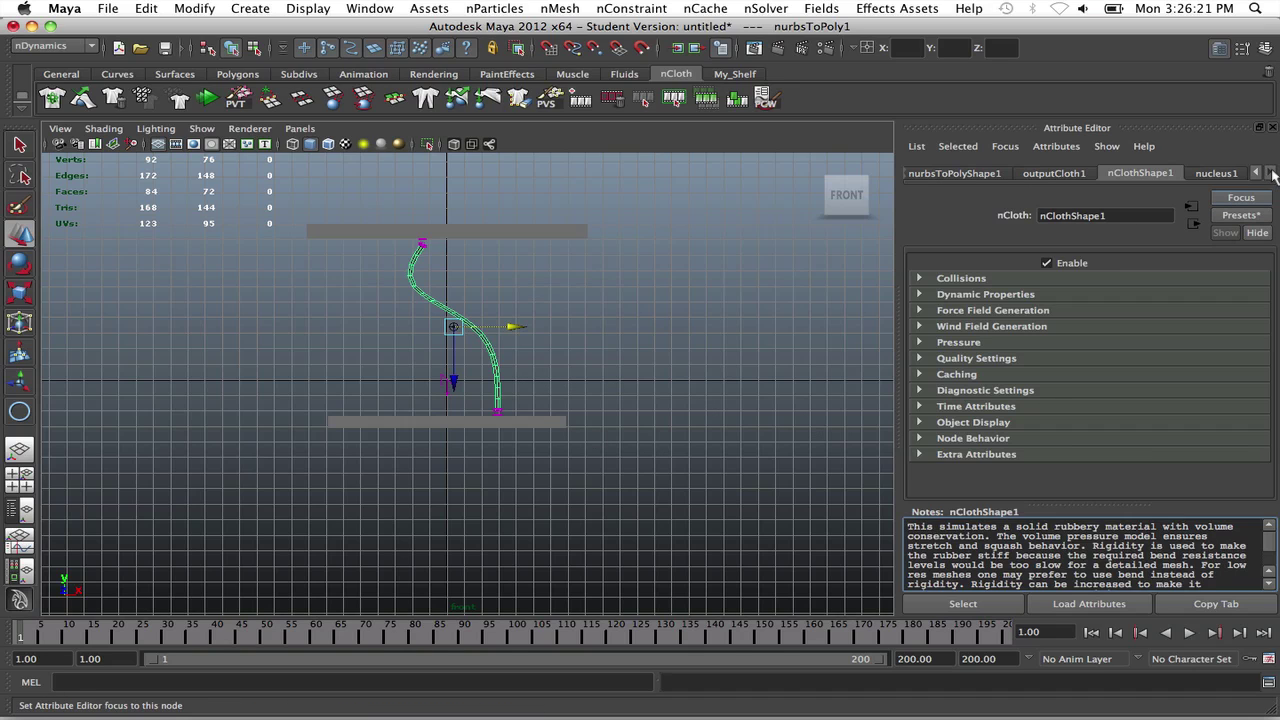
{"action": "left_click", "coordinate": [1232, 173]}
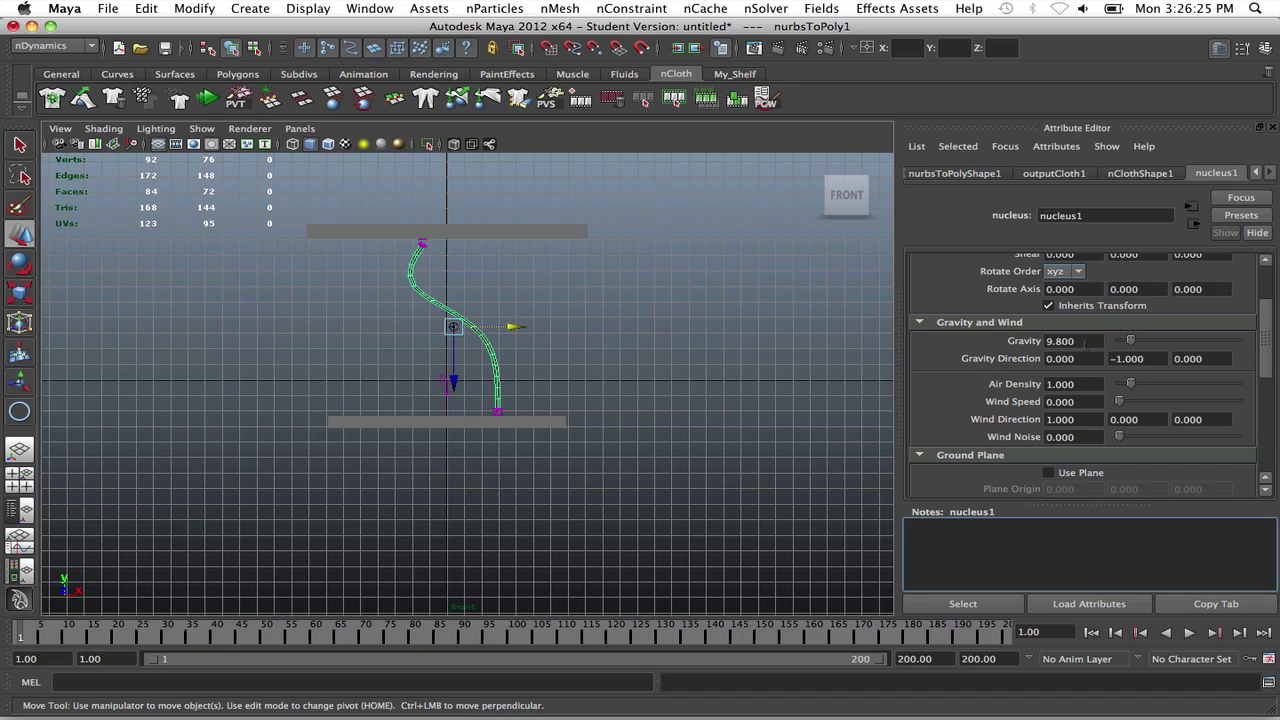
{"action": "left_click", "coordinate": [1086, 342]}
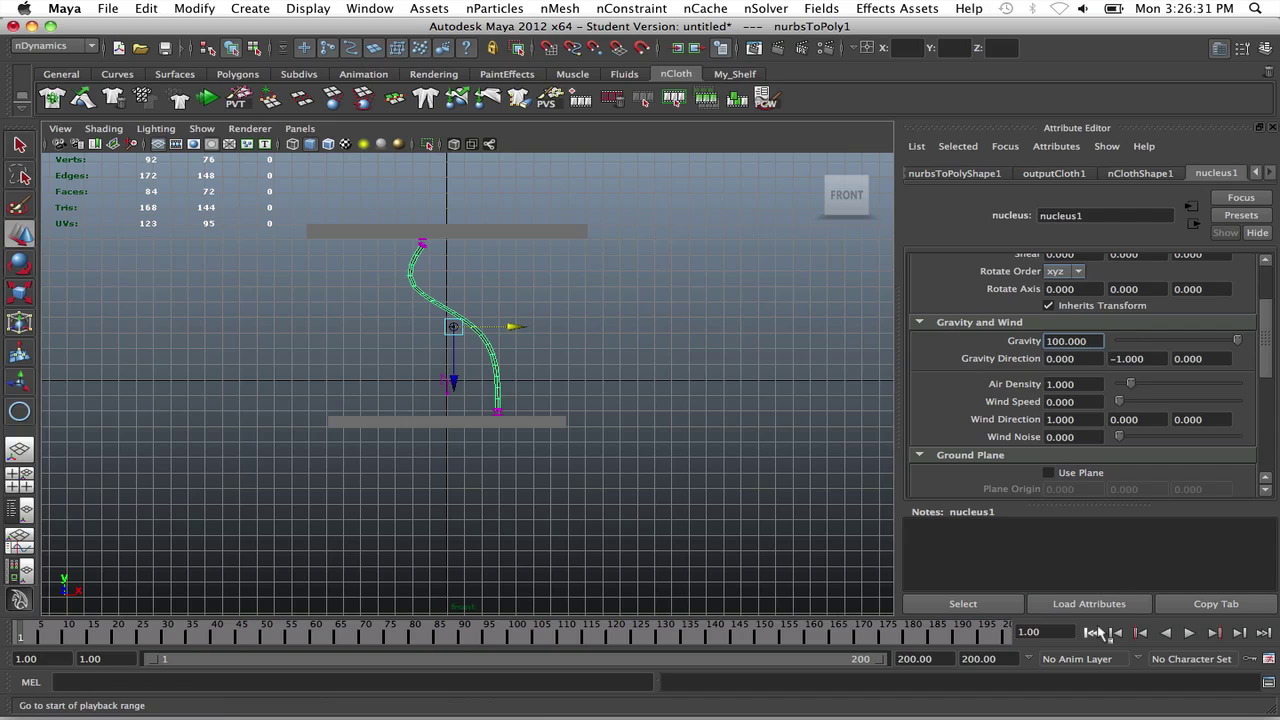
Step: Play a test run with Gravity at 100, stop it, and rewind to the start
{"action": "left_click", "coordinate": [1190, 633]}
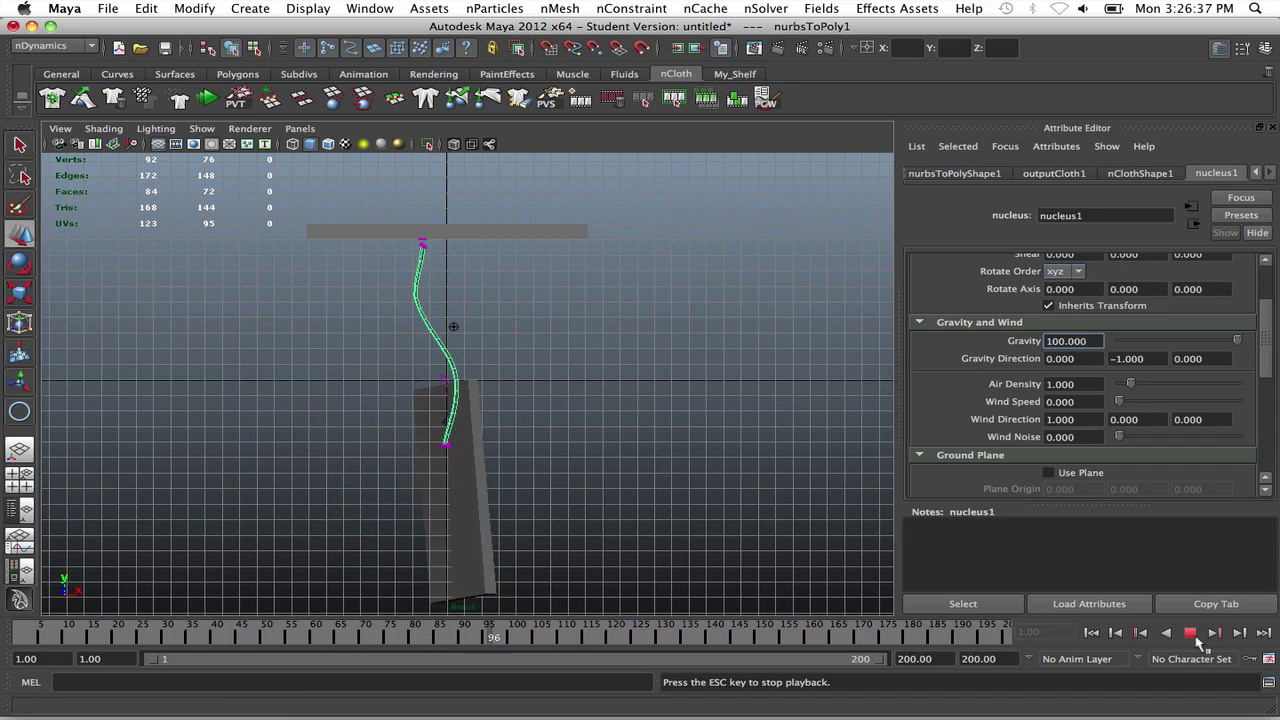
{"action": "left_click", "coordinate": [1196, 636]}
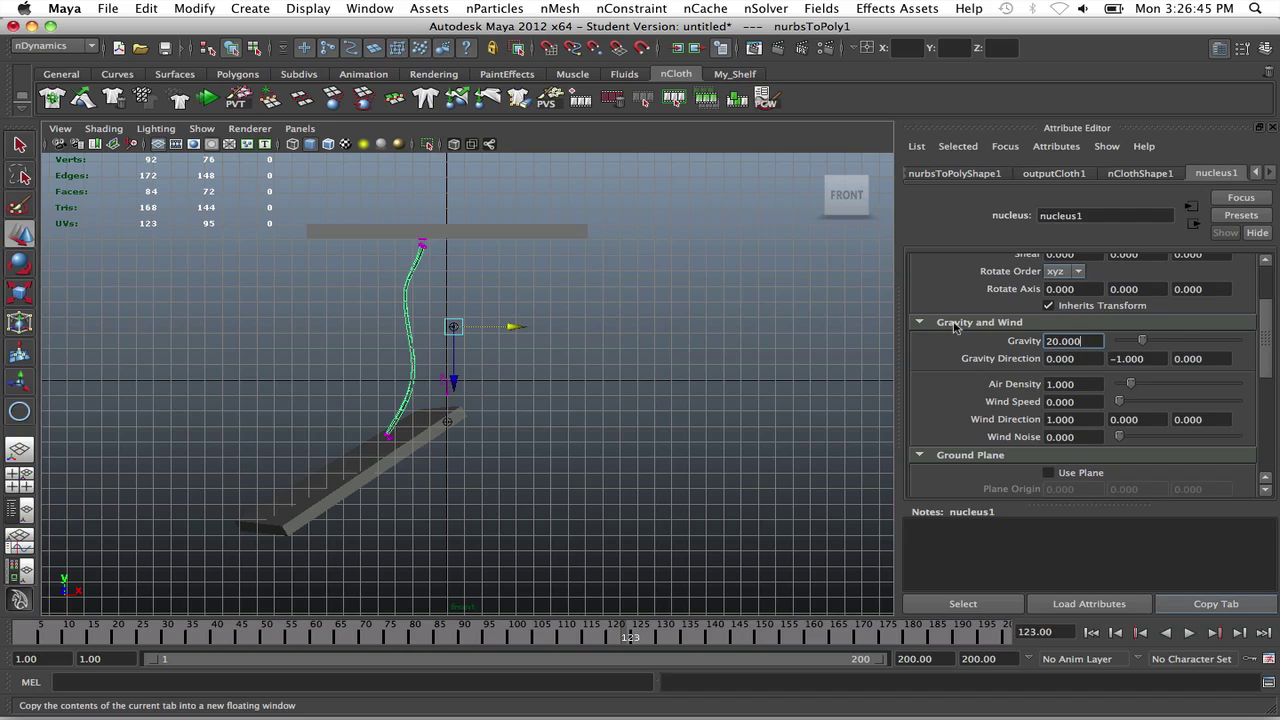
{"action": "left_click", "coordinate": [1091, 632]}
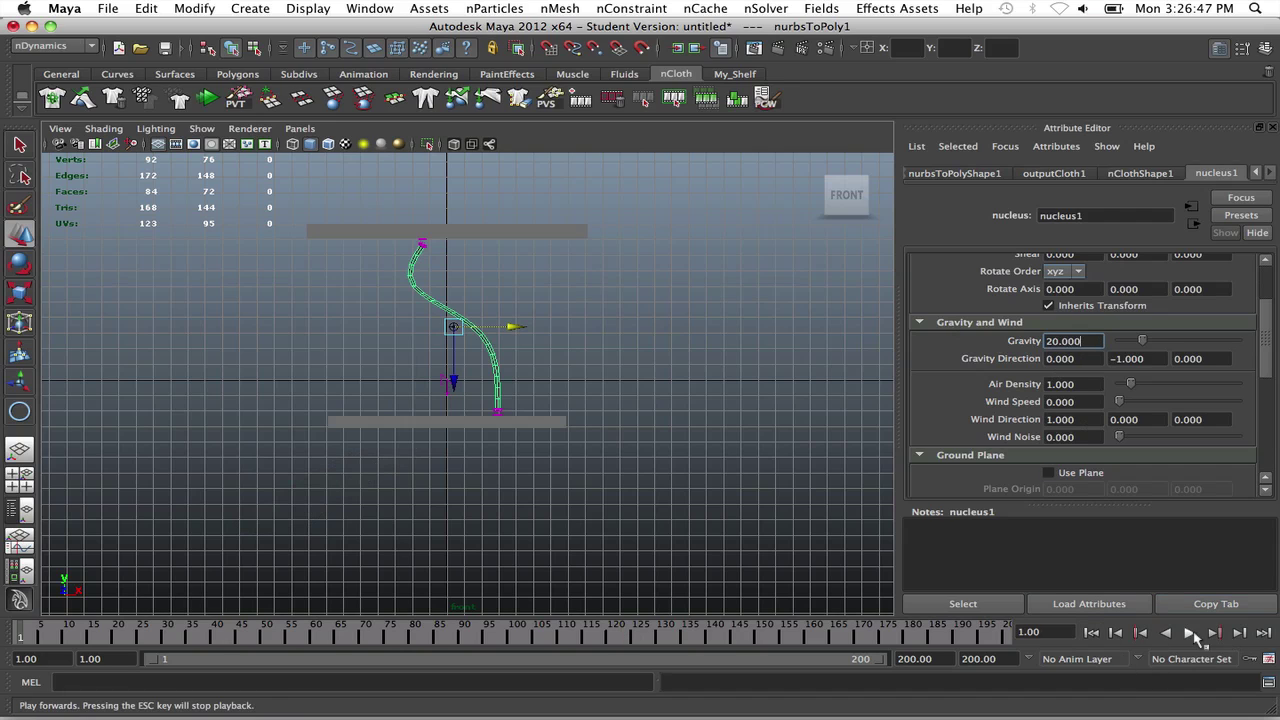
Step: Test-play the rope at Gravity 20, then lower Gravity to 10 and raise Wind Speed
{"action": "left_click", "coordinate": [1189, 632]}
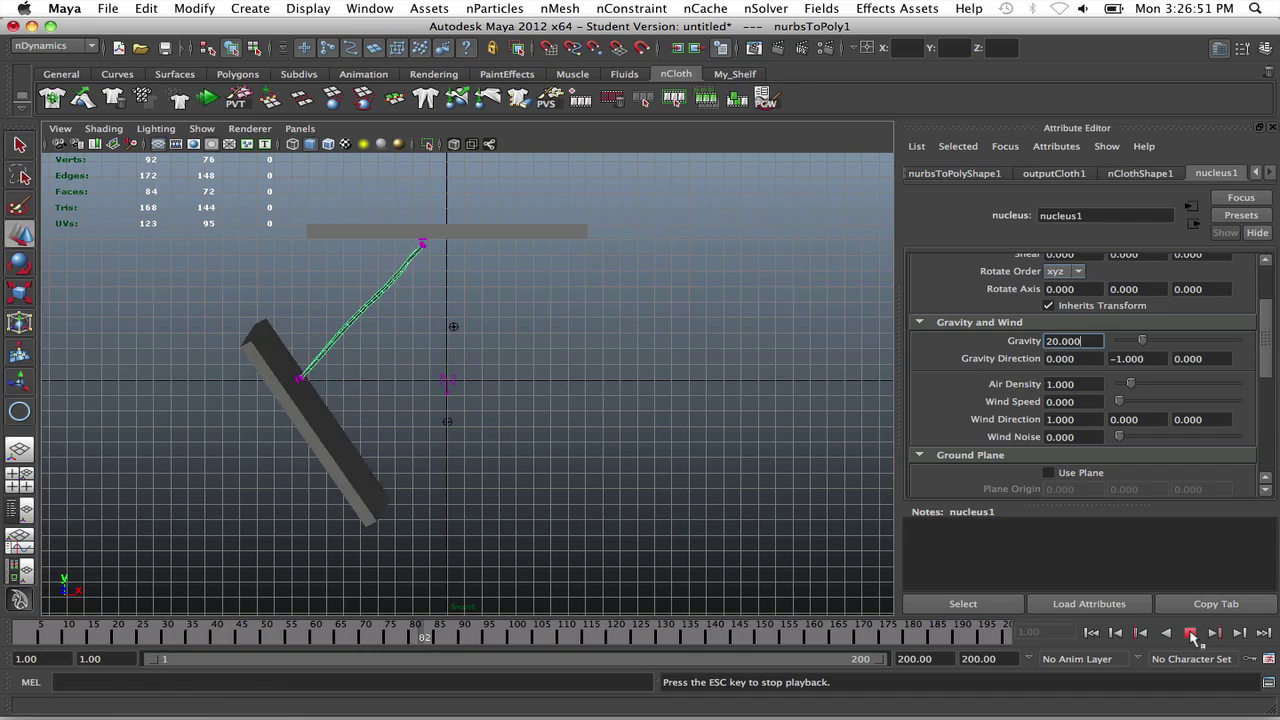
{"action": "left_click", "coordinate": [1190, 632]}
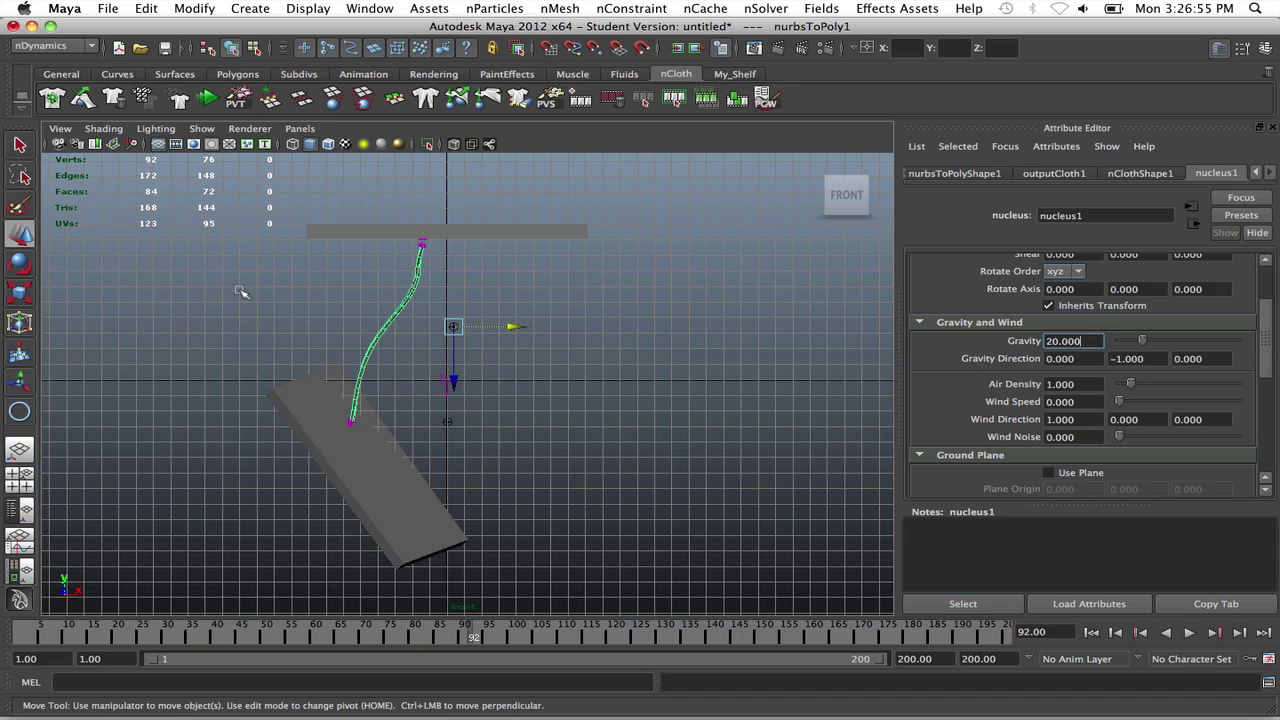
{"action": "key", "text": "Return"}
{"action": "key", "text": "Return"}
{"action": "left_click", "coordinate": [1089, 403]}
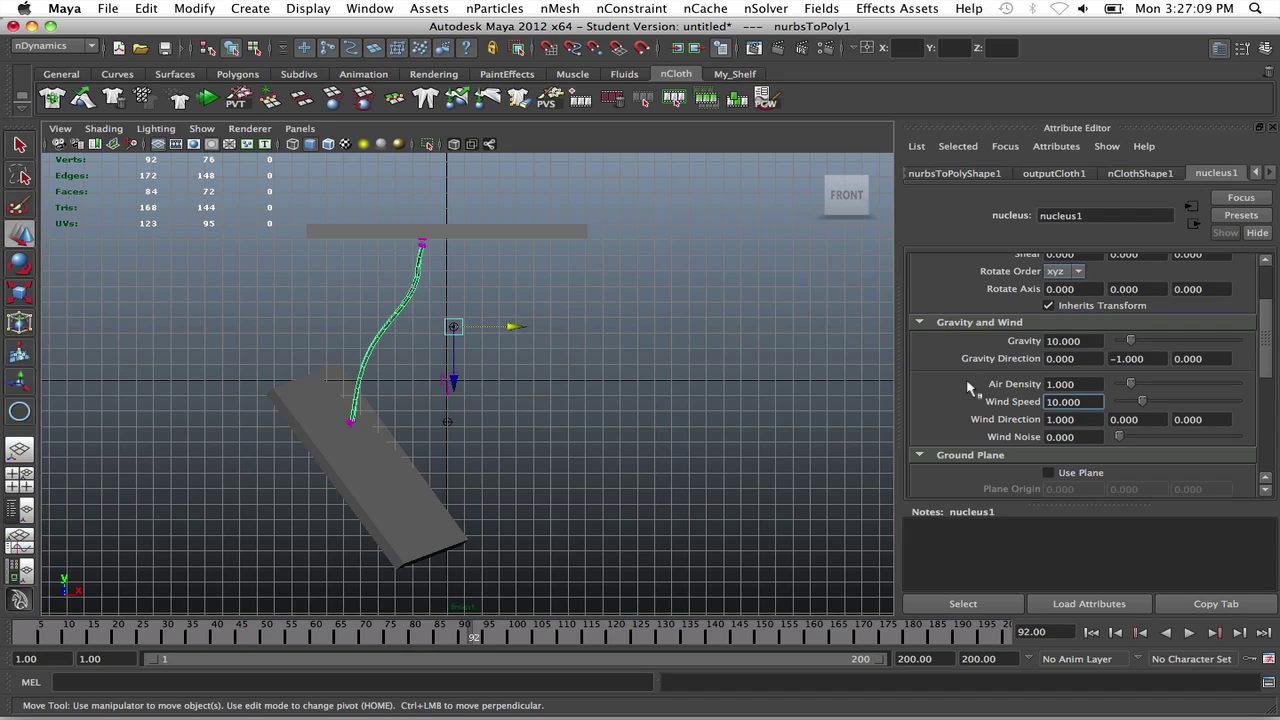
Step: Play a test run with Wind Speed 10, then rewind to frame 1
{"action": "left_click", "coordinate": [1091, 632]}
{"action": "left_click", "coordinate": [1189, 632]}
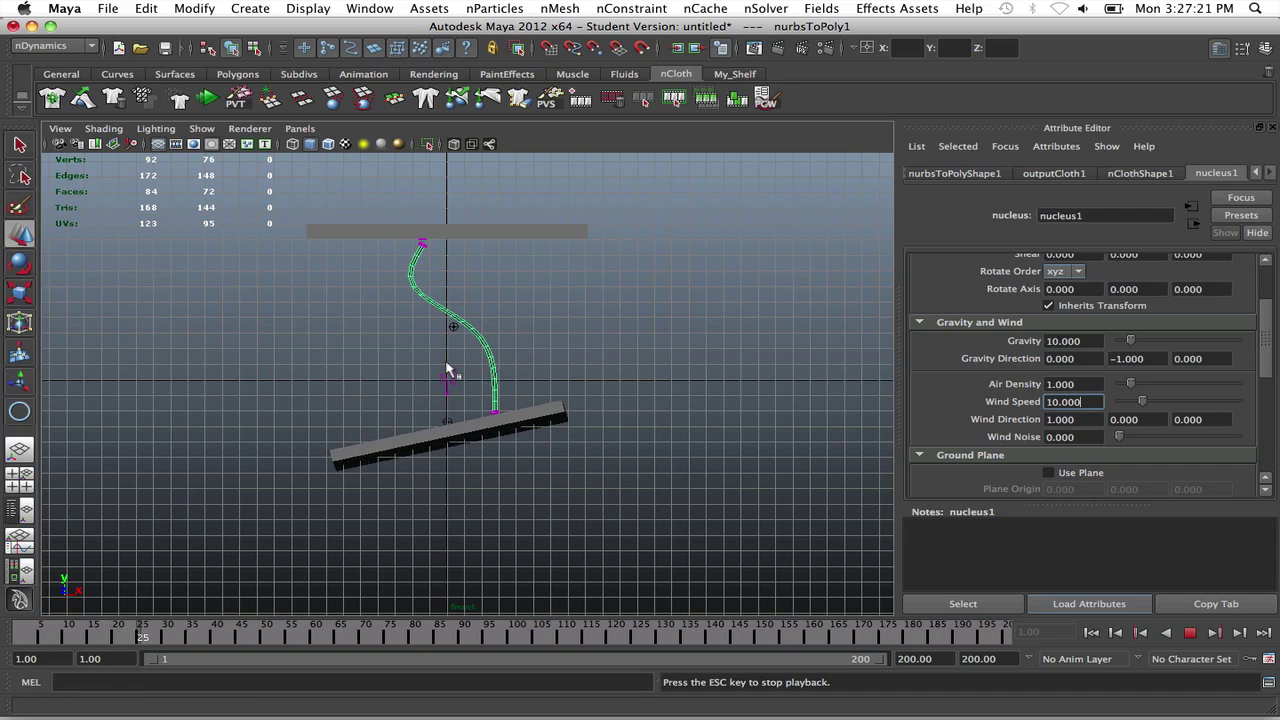
{"action": "left_click", "coordinate": [1189, 632]}
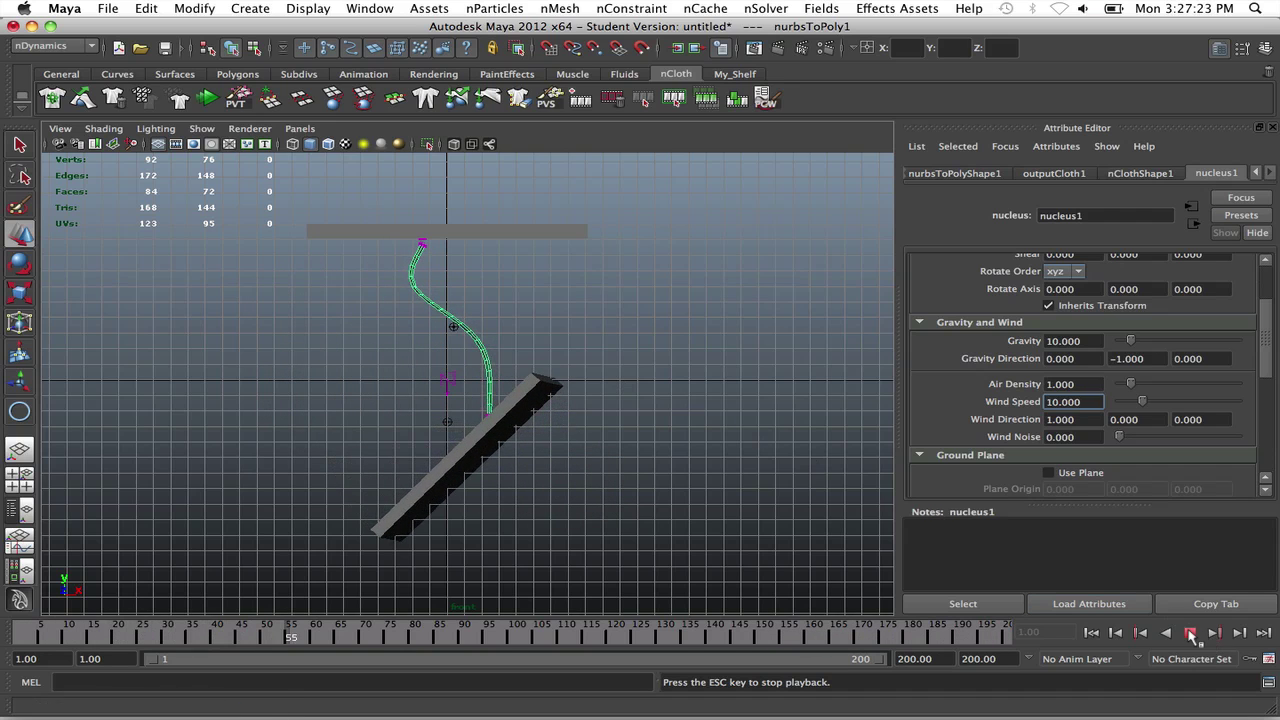
{"action": "left_click", "coordinate": [1091, 632]}
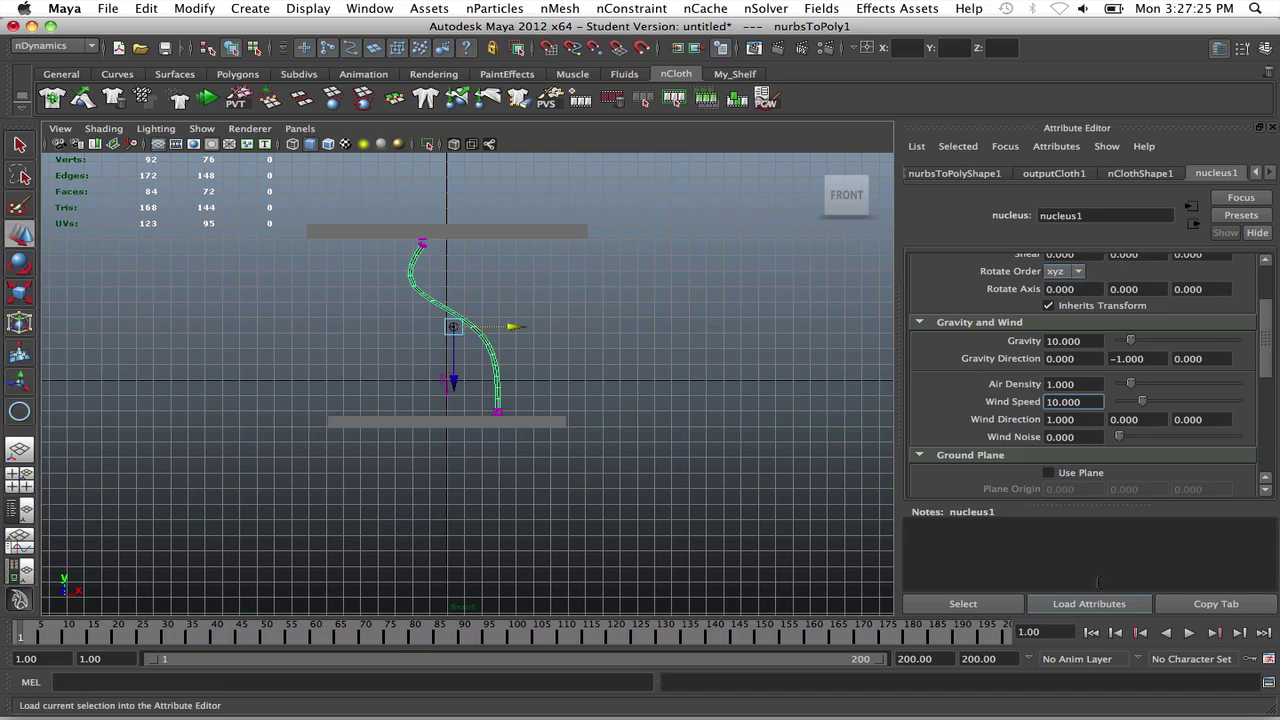
Step: Set Wind Speed to 20, play a test run, and rewind to the start
{"action": "left_click_drag", "start_coordinate": [1097, 401], "coordinate": [953, 386]}
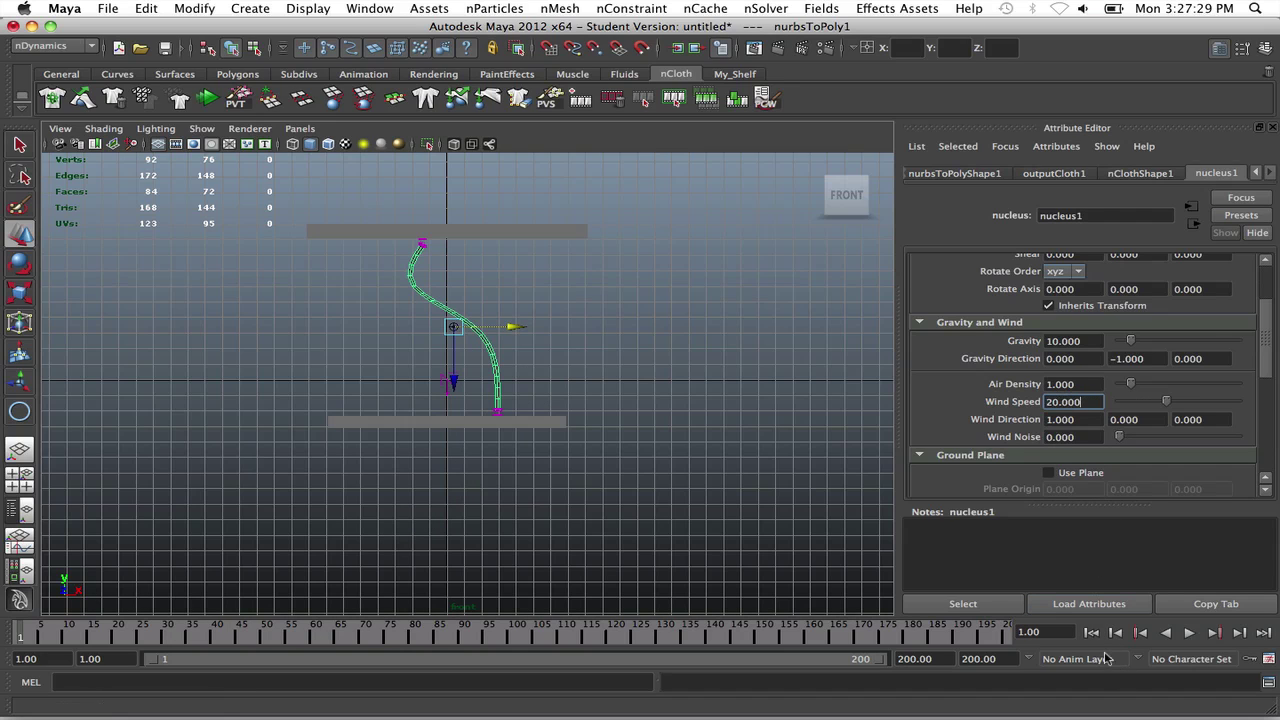
{"action": "left_click", "coordinate": [1189, 632]}
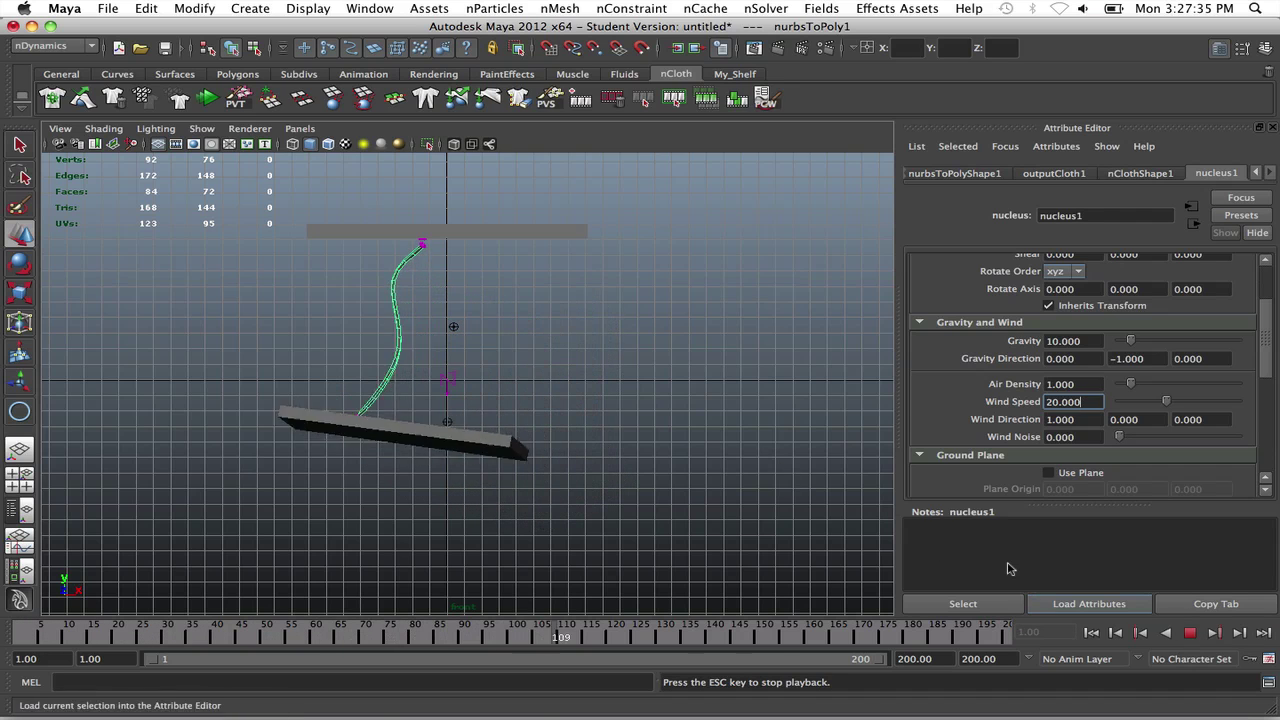
{"action": "left_click", "coordinate": [1190, 633]}
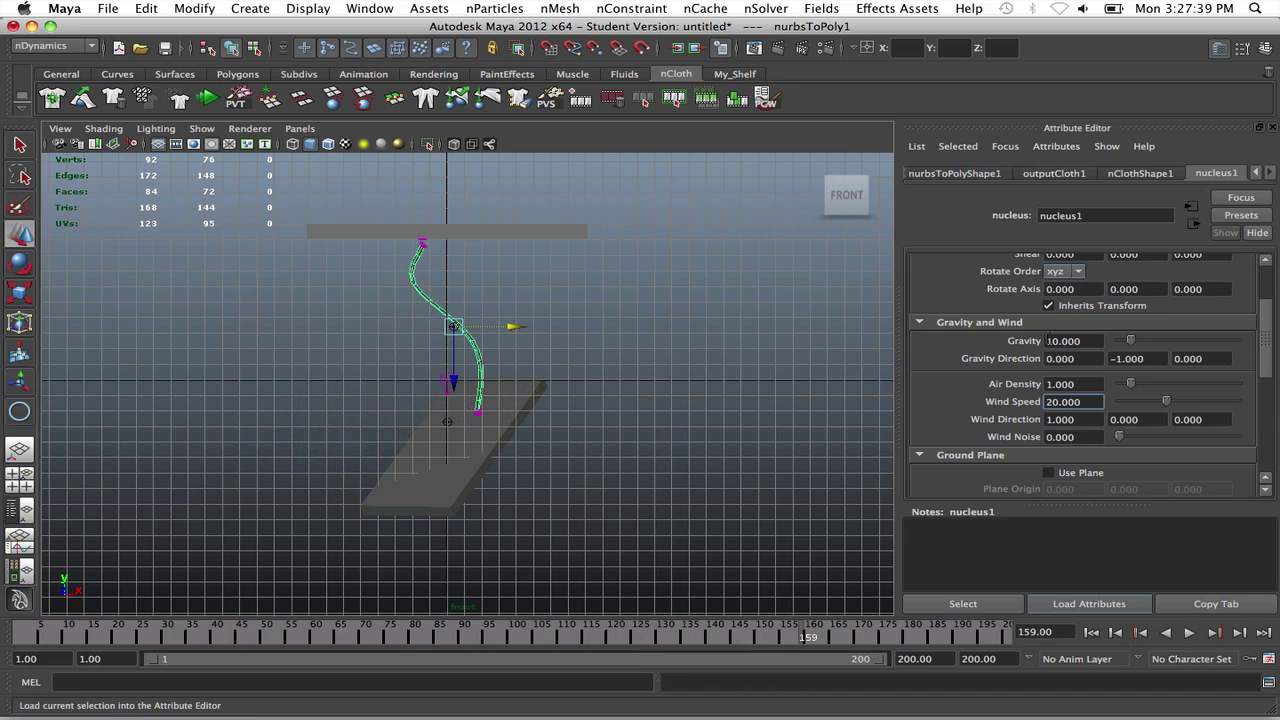
{"action": "left_click", "coordinate": [1092, 632]}
{"action": "scroll", "coordinate": [1070, 353], "scroll_direction": "up", "scroll_amount": 2}
{"action": "scroll", "coordinate": [1069, 353], "scroll_direction": "up", "scroll_amount": 2}
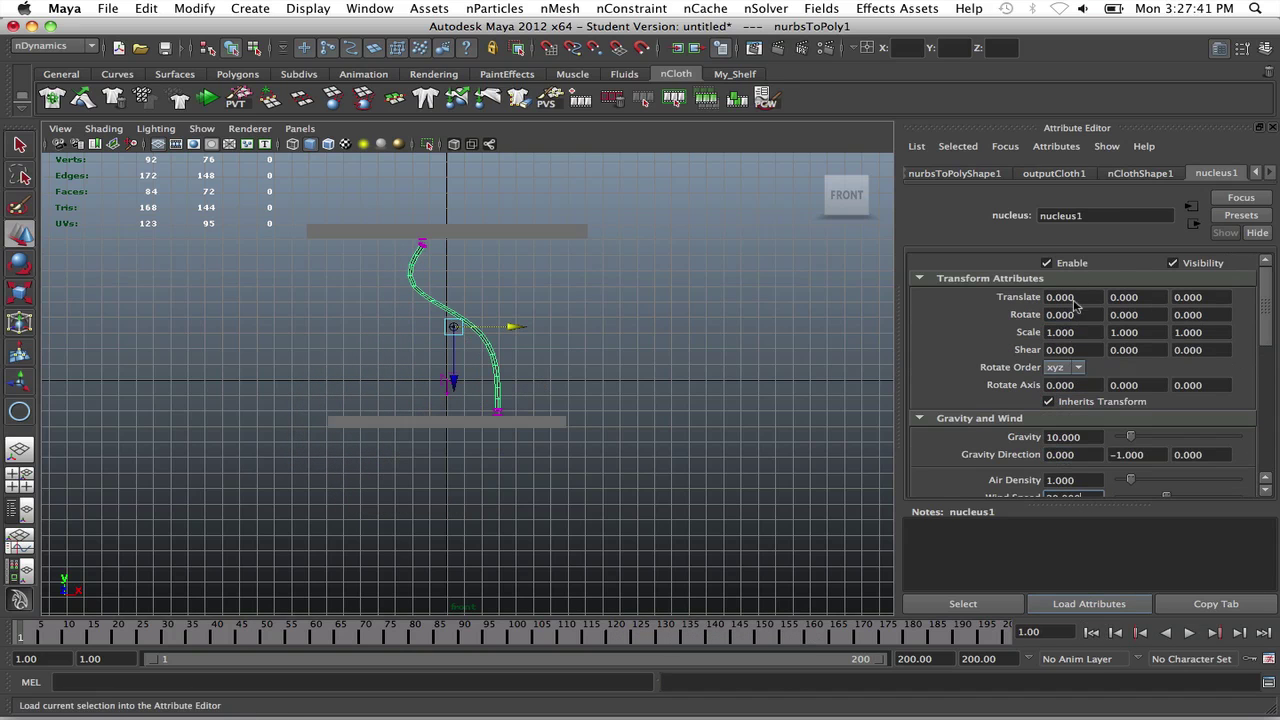